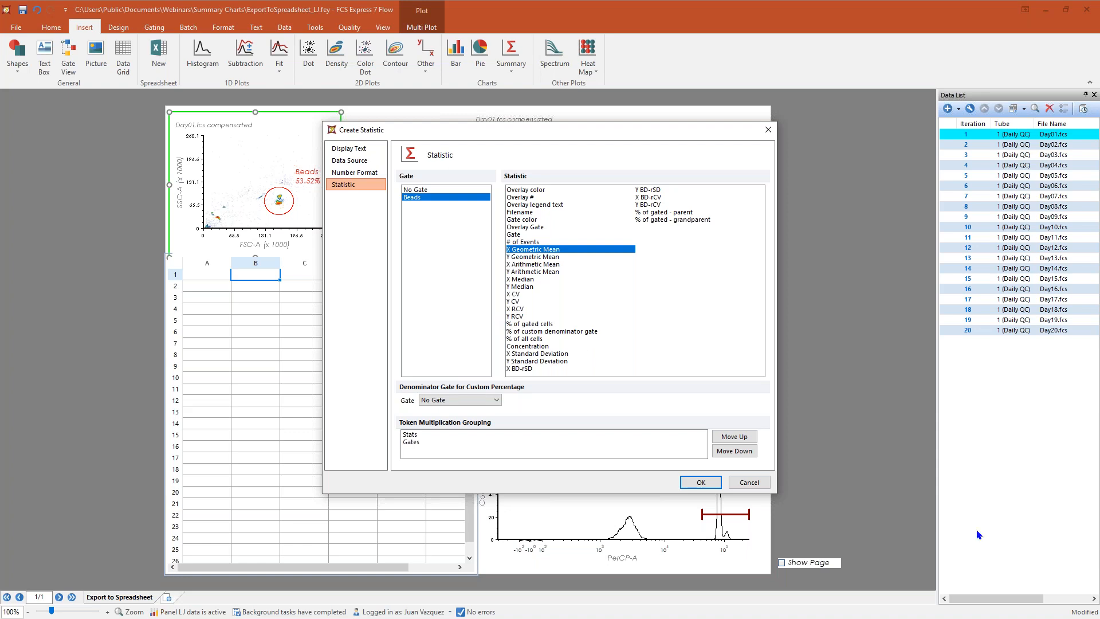
Step: Cancel creating the statistic token and deselect the spreadsheet
left_click(759, 485)
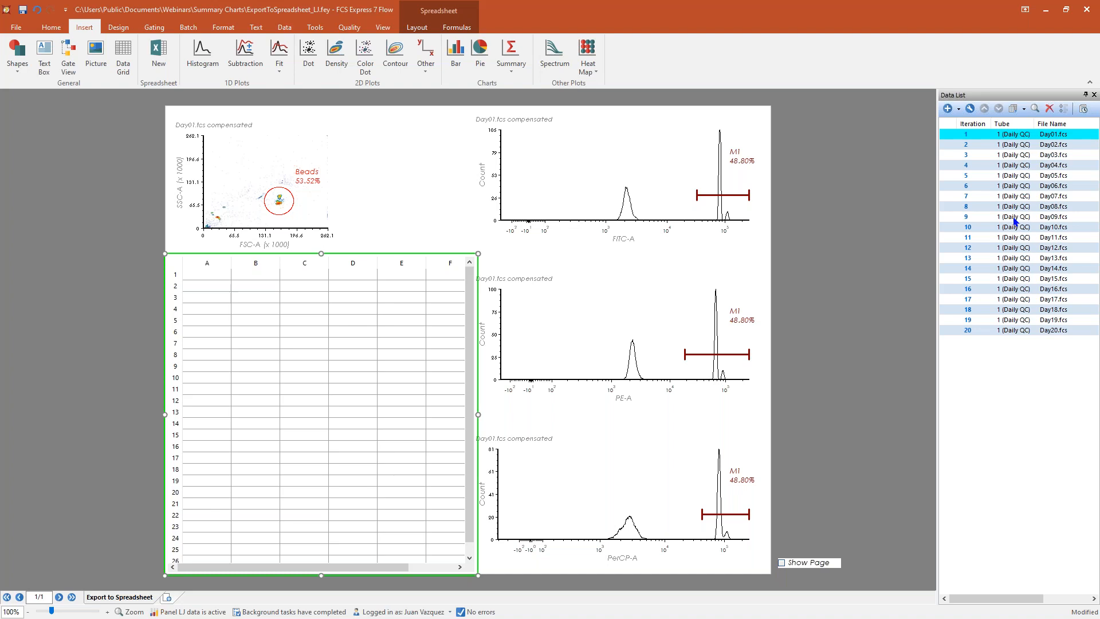
left_click(846, 337)
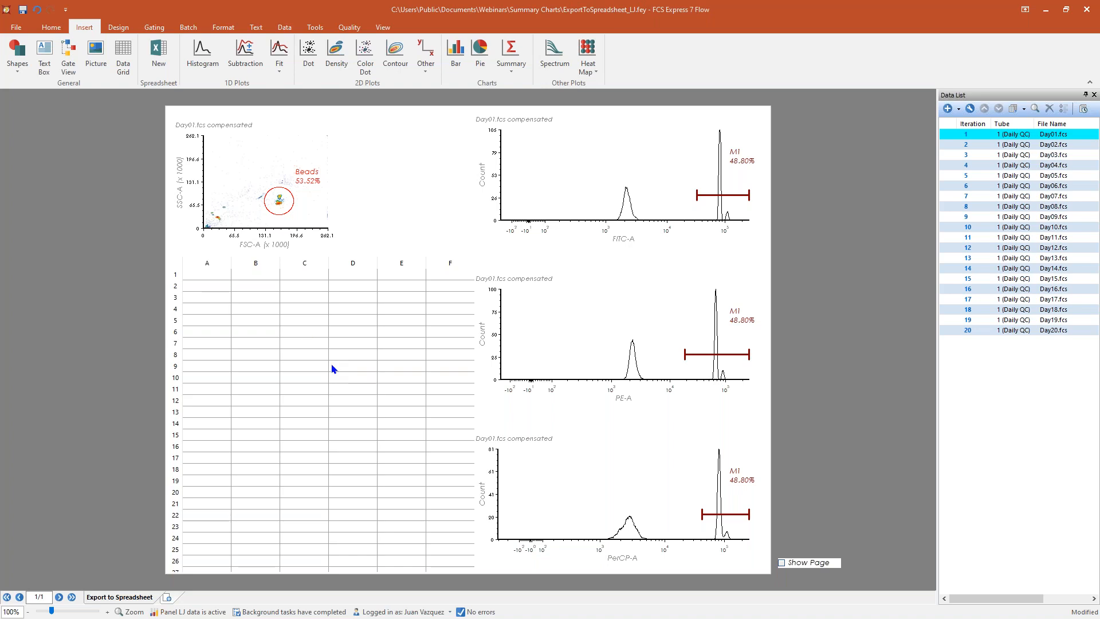
Step: Review the batch actions, checking the Internal Spreadsheet options and its full list of keyword and median statistic entries
left_click(189, 28)
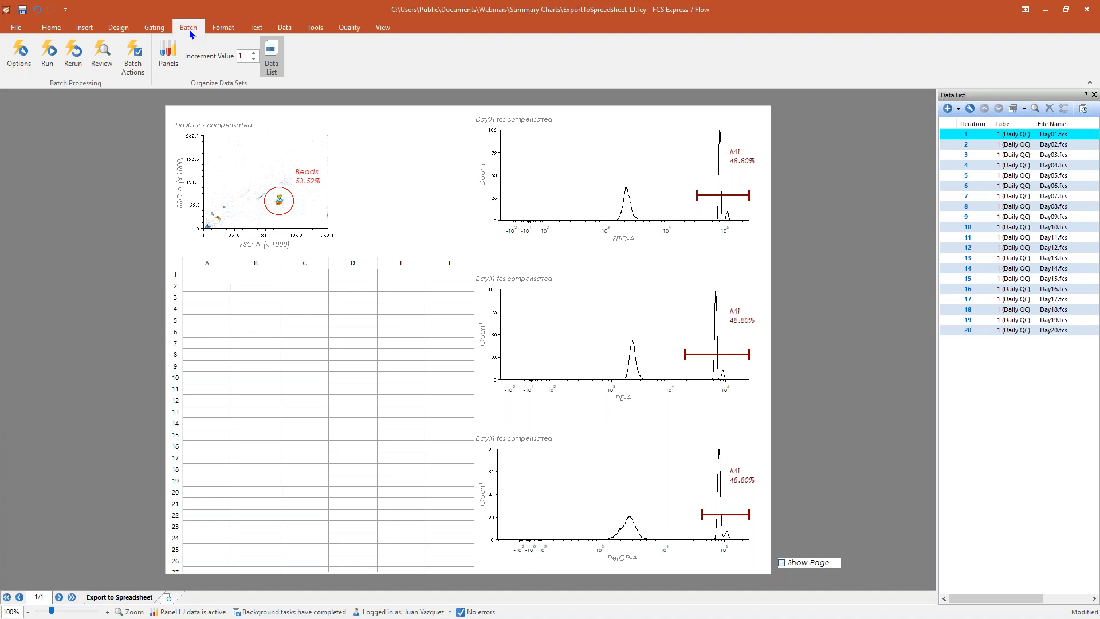
left_click(142, 68)
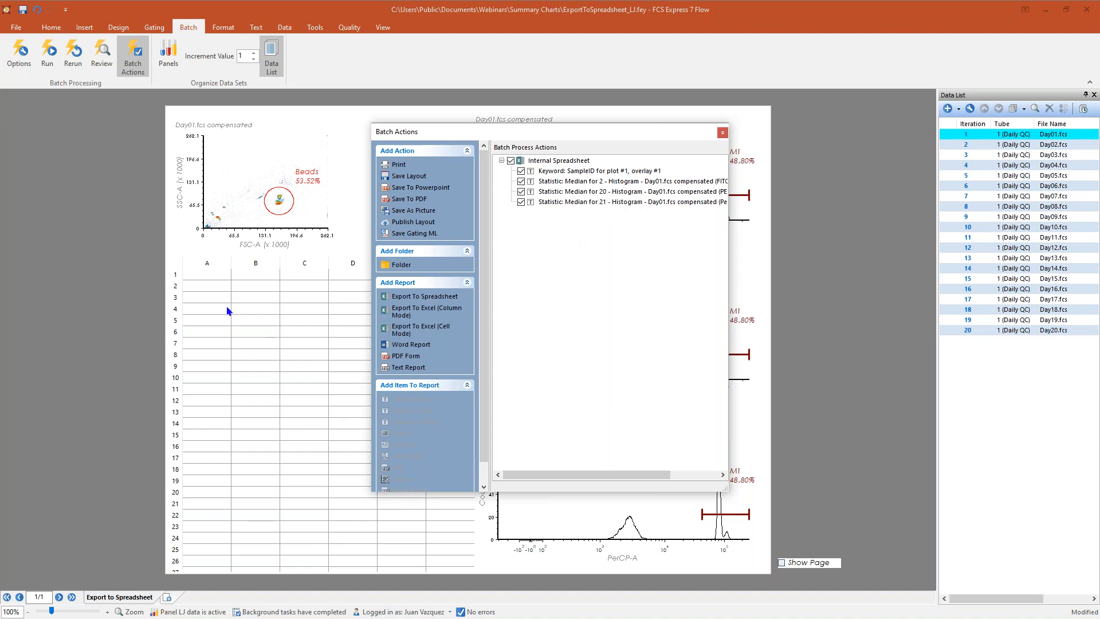
double_click(559, 160)
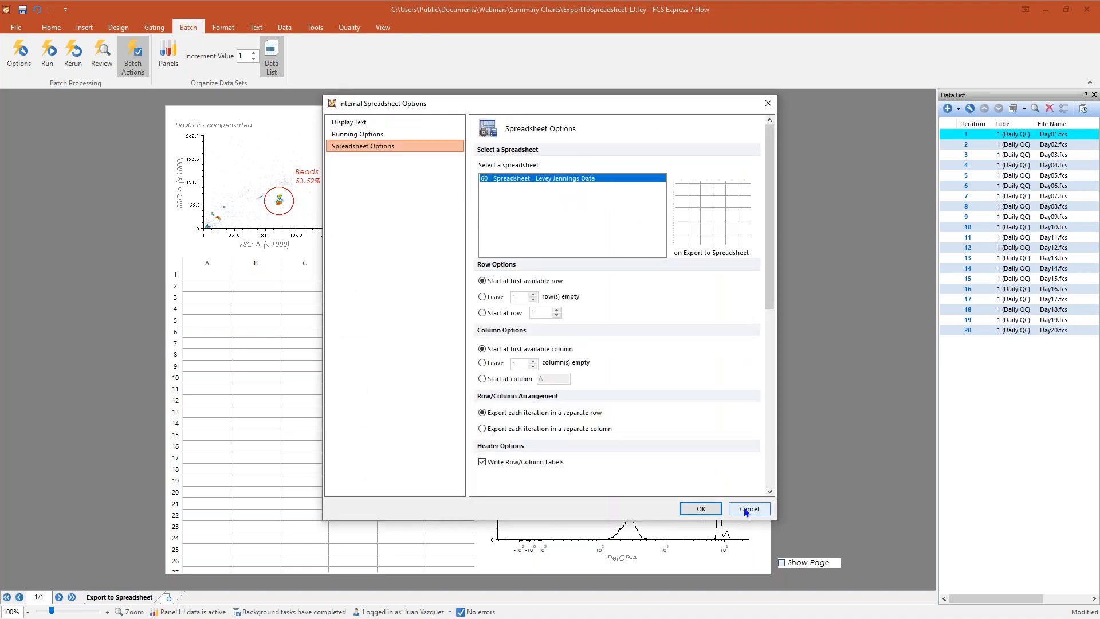
left_click(748, 509)
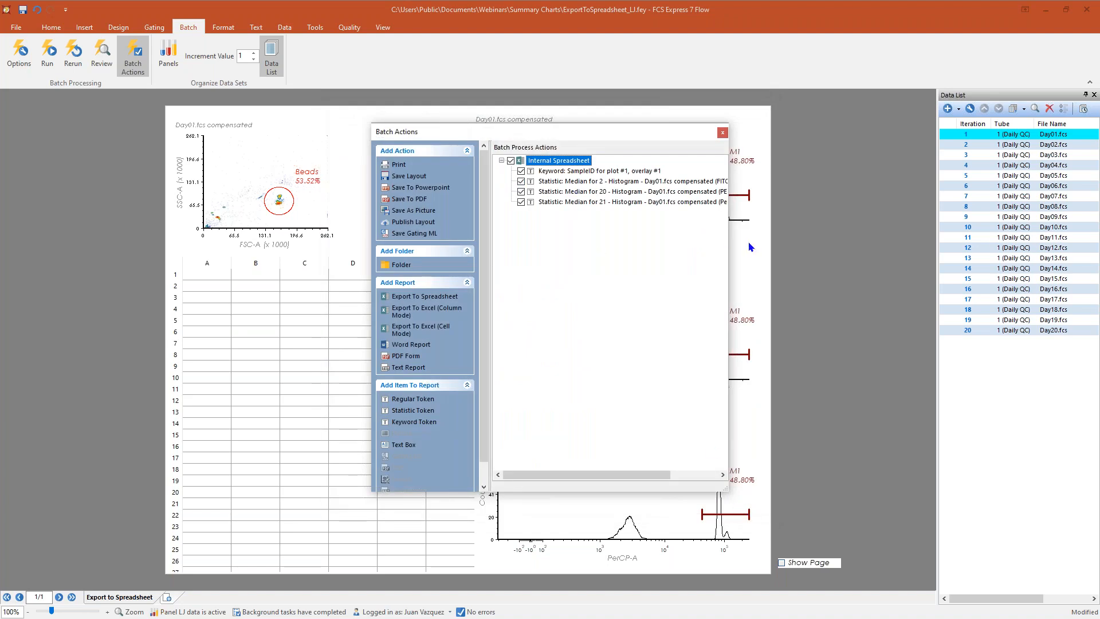
left_click_drag(730, 257, 854, 257)
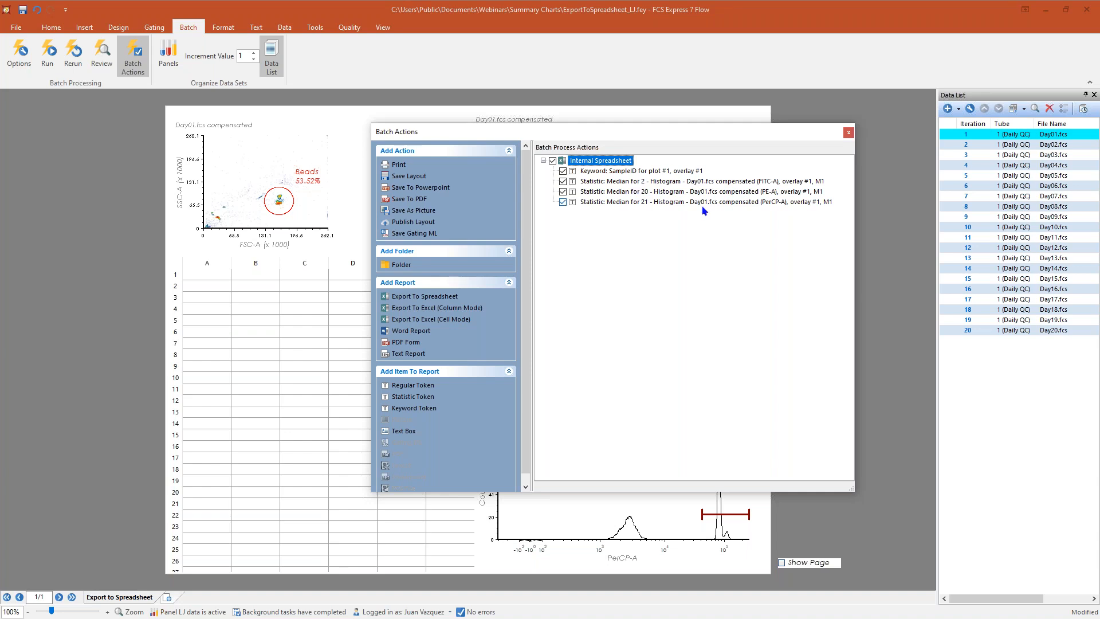
left_click(848, 133)
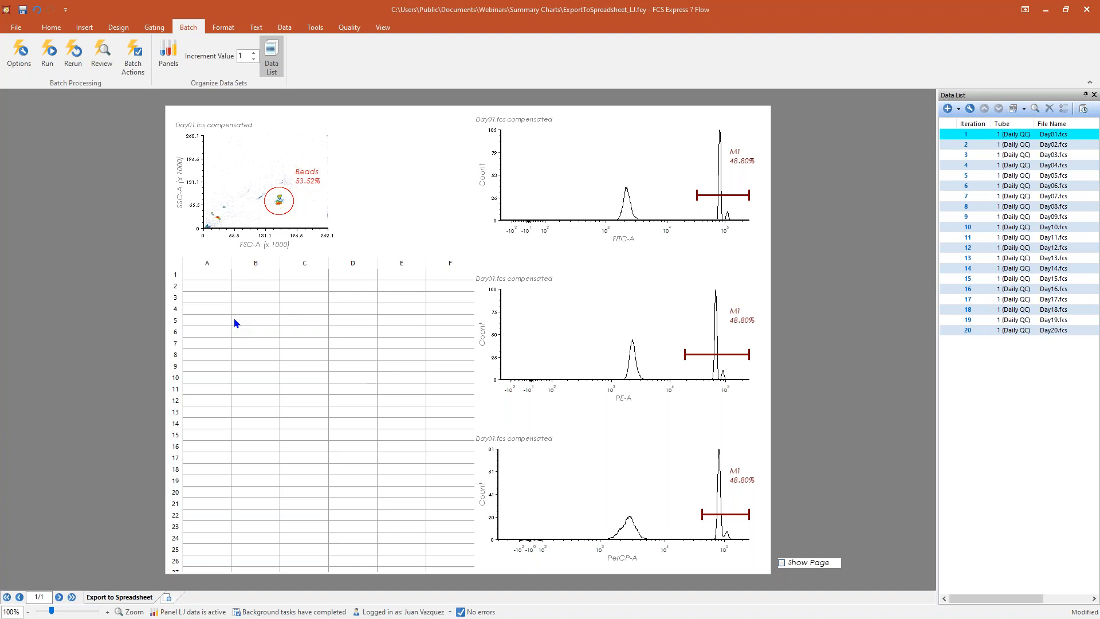
Step: Run the batch process to export the data into the spreadsheet, and enable and open the Levey Jennings page
left_click(50, 66)
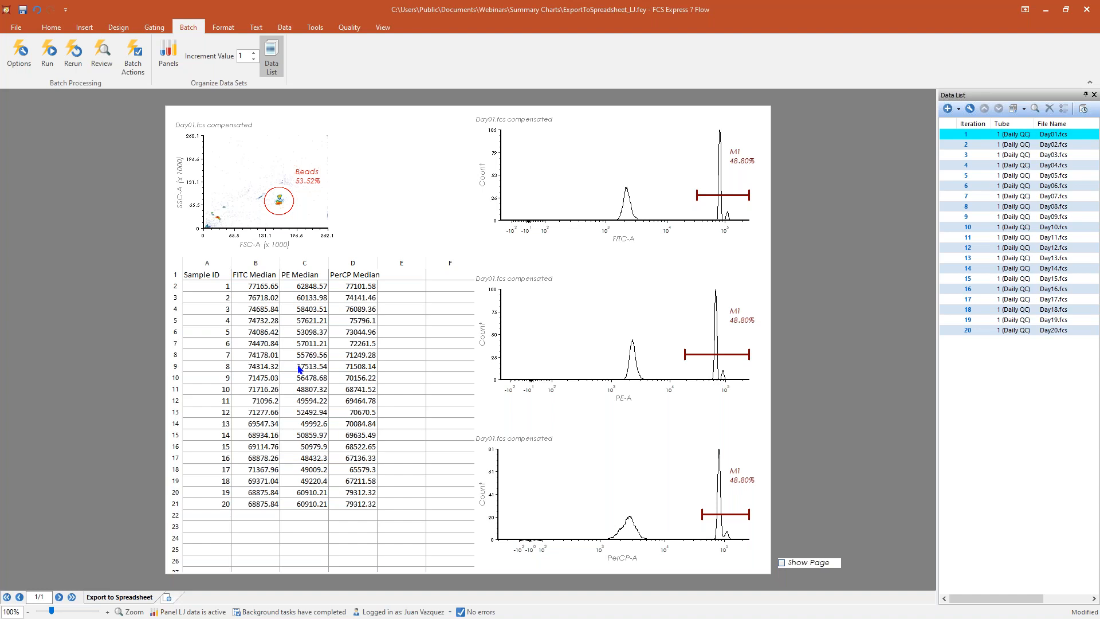
left_click(782, 563)
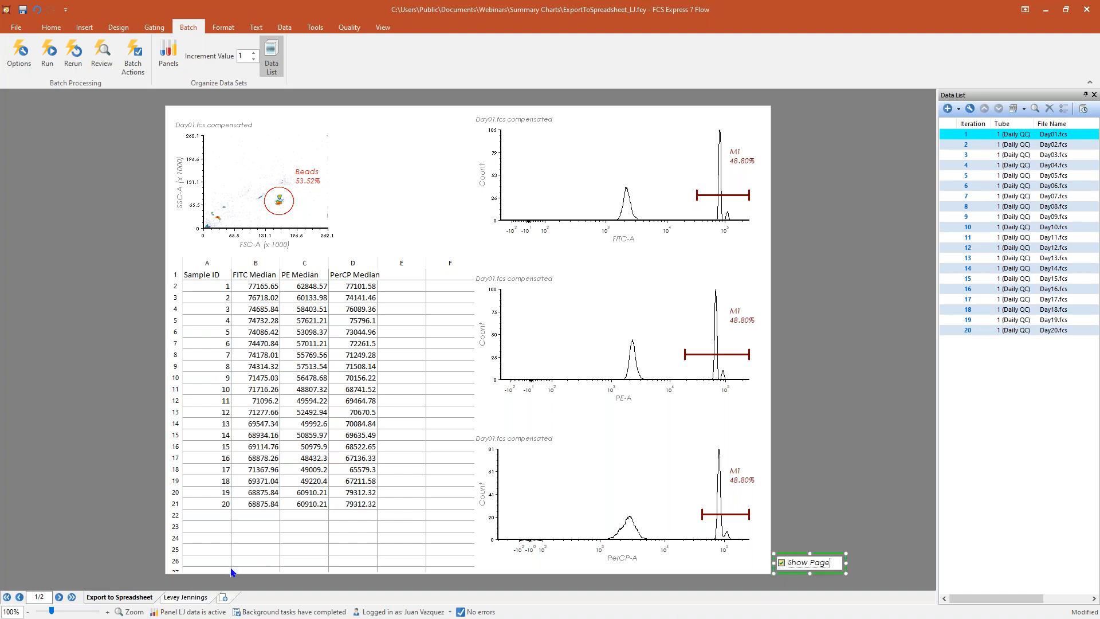
left_click(183, 599)
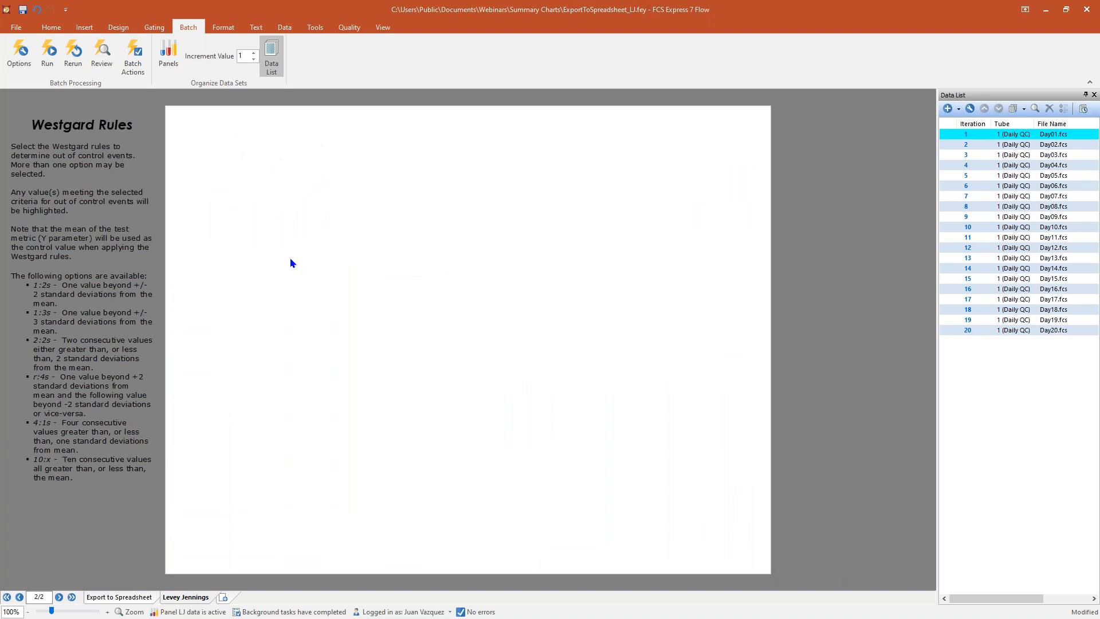
Step: Insert a Levey Jennings plot spanning the upper part of the empty page
left_click(86, 27)
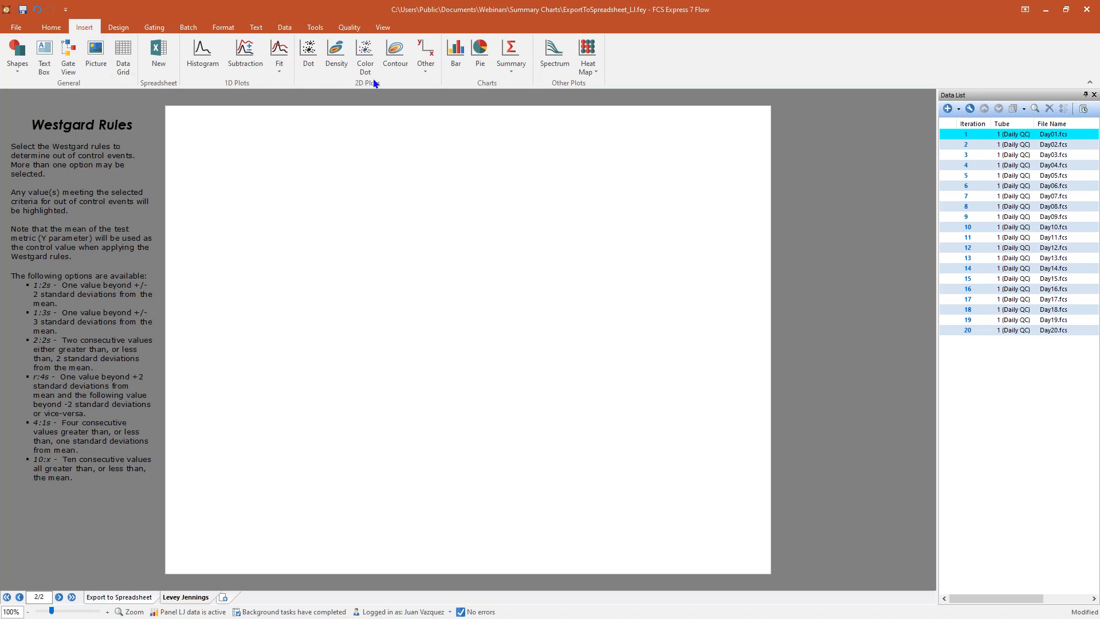
left_click(425, 70)
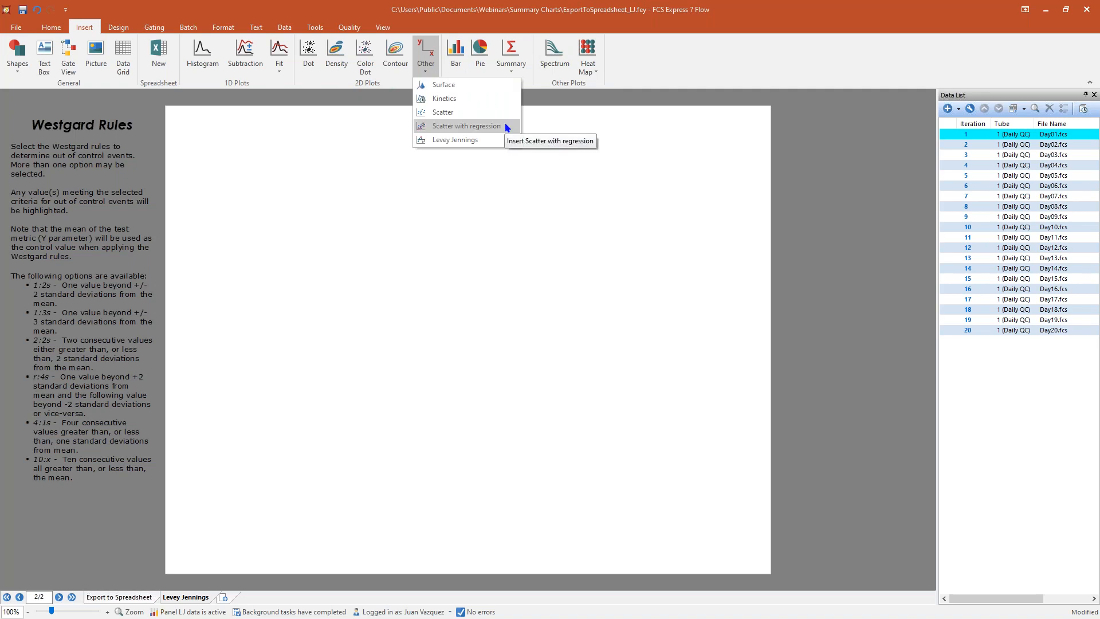
left_click(484, 144)
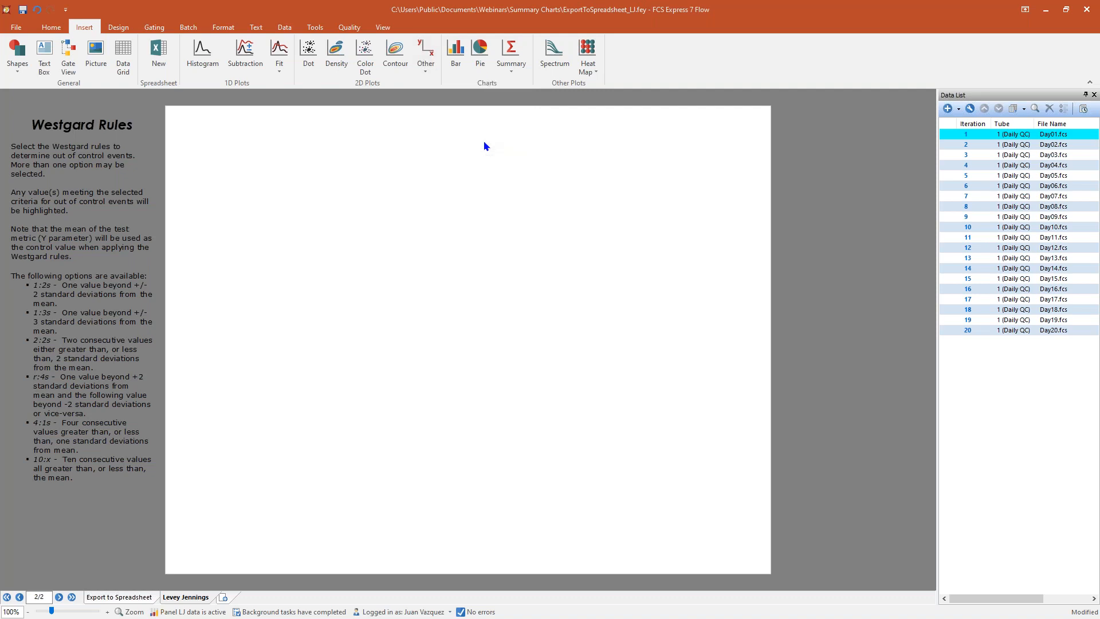
left_click_drag(174, 109, 759, 385)
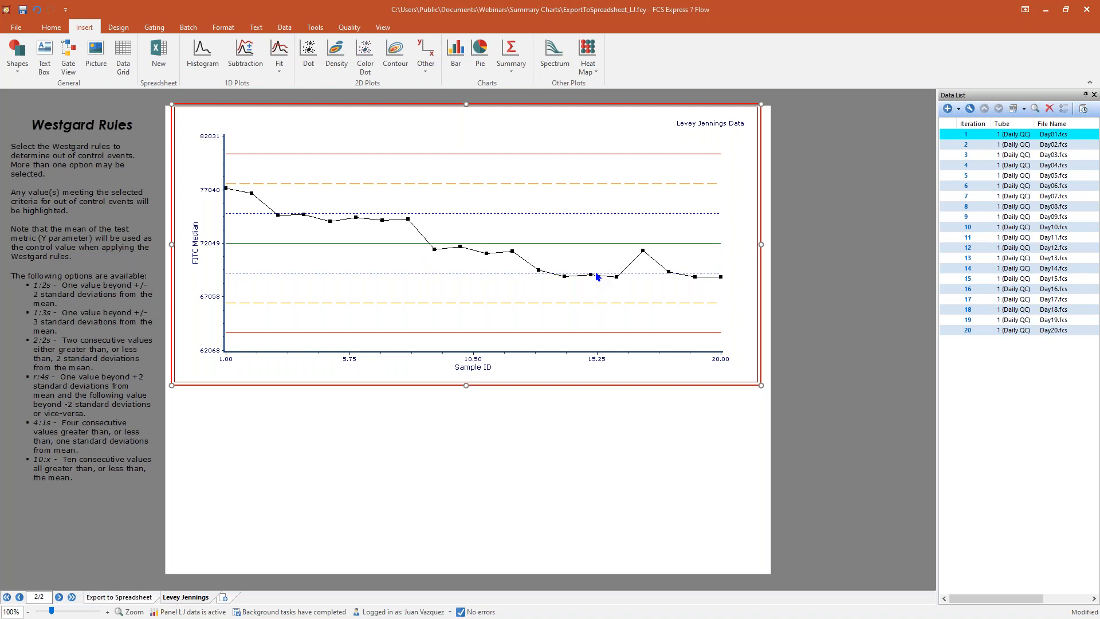
Step: Change the plot's Y parameter to PE Median and compare it with the source data on the Export to Spreadsheet page
left_click(195, 241)
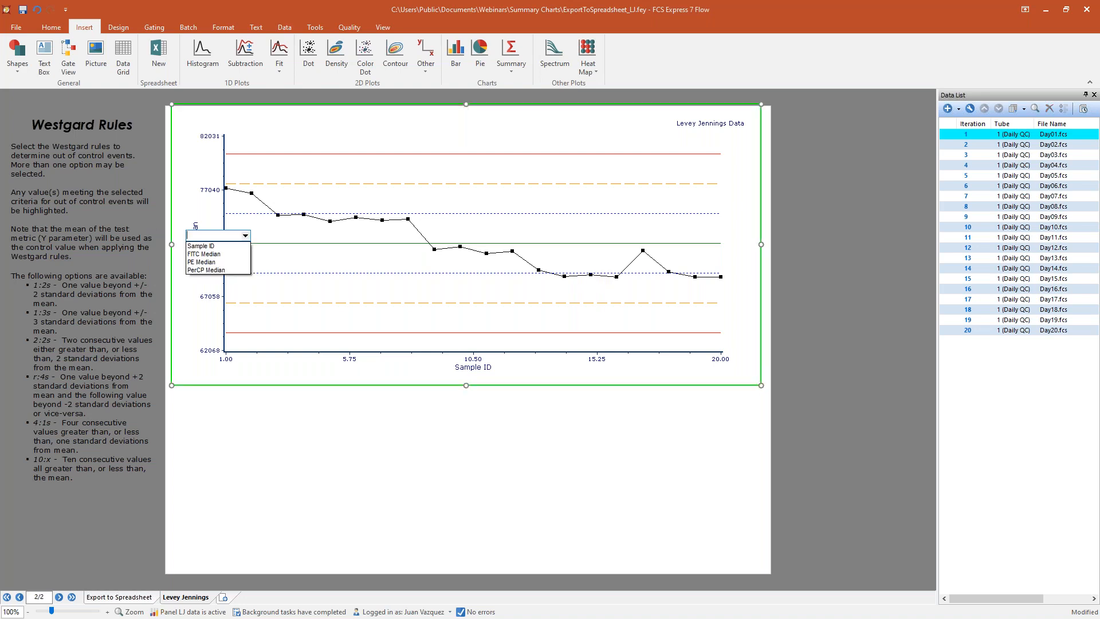
left_click(208, 263)
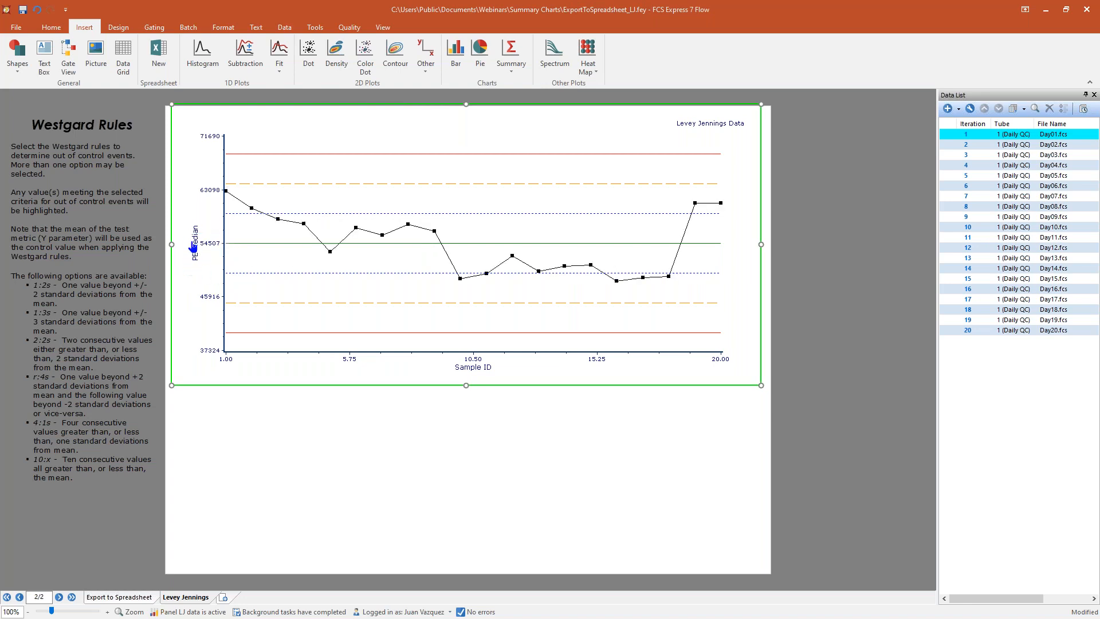
left_click(121, 596)
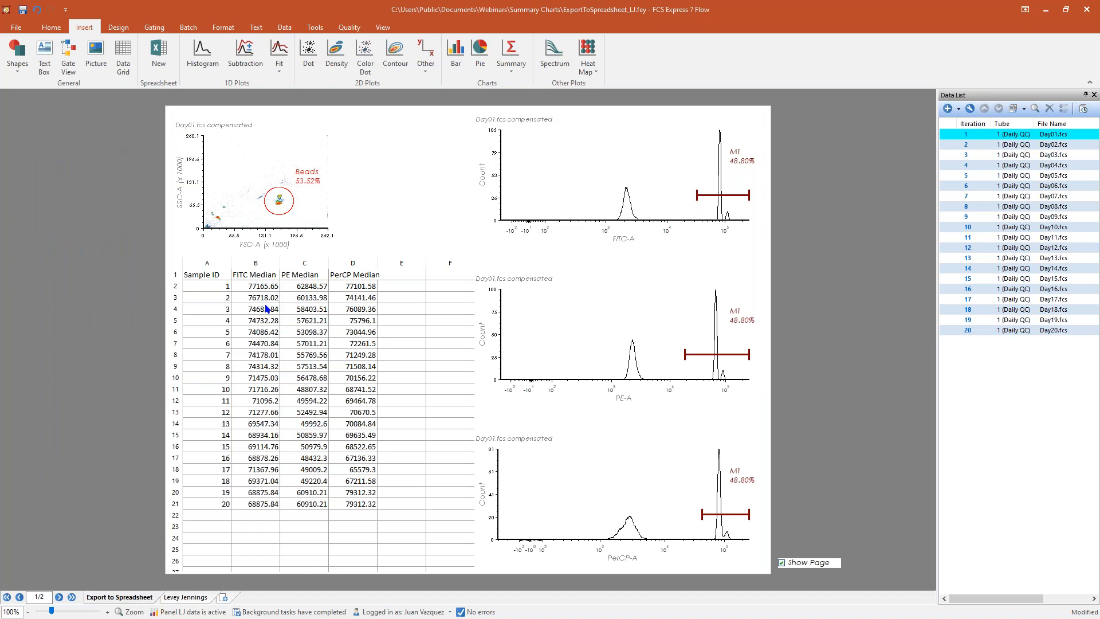
left_click(187, 599)
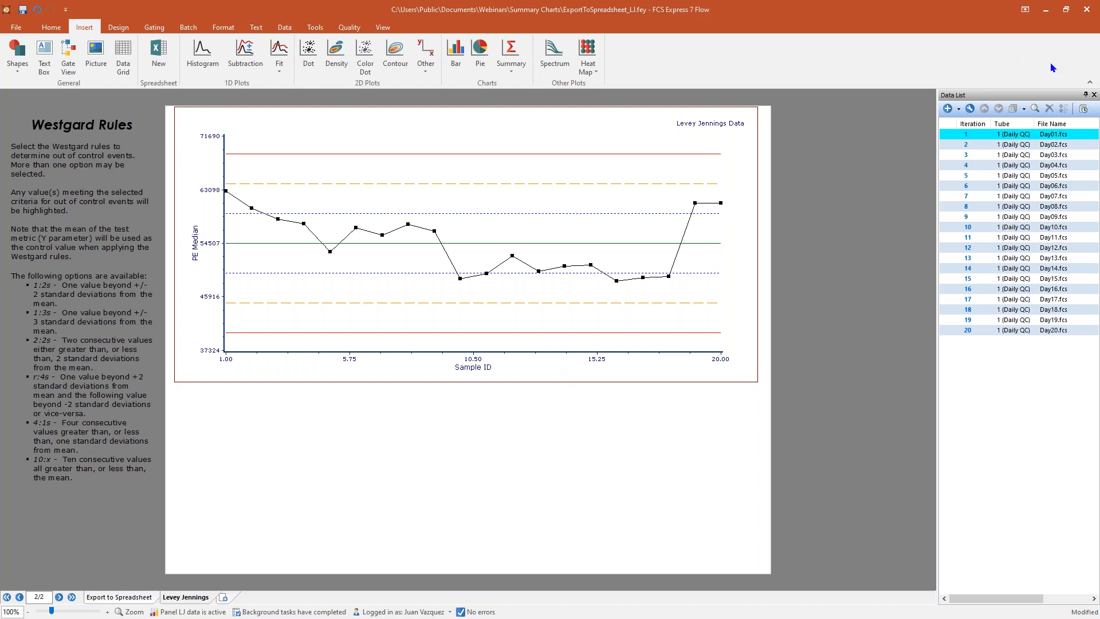
Step: Close the Data List and open the Overlays formatting options for the Levey Jennings plot
left_click(1094, 95)
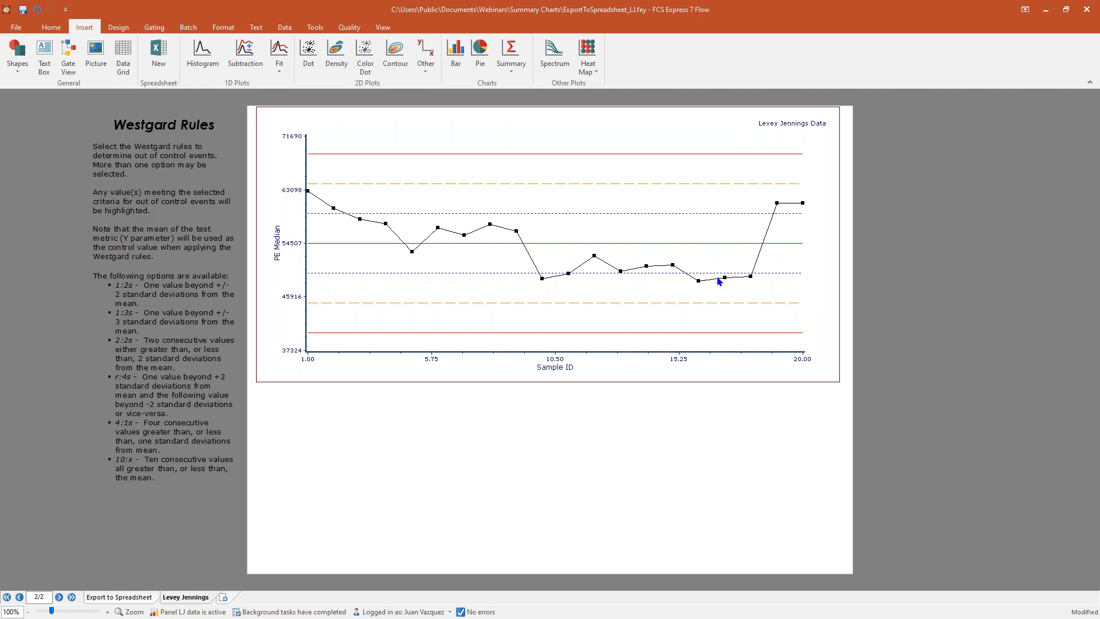
right_click(810, 149)
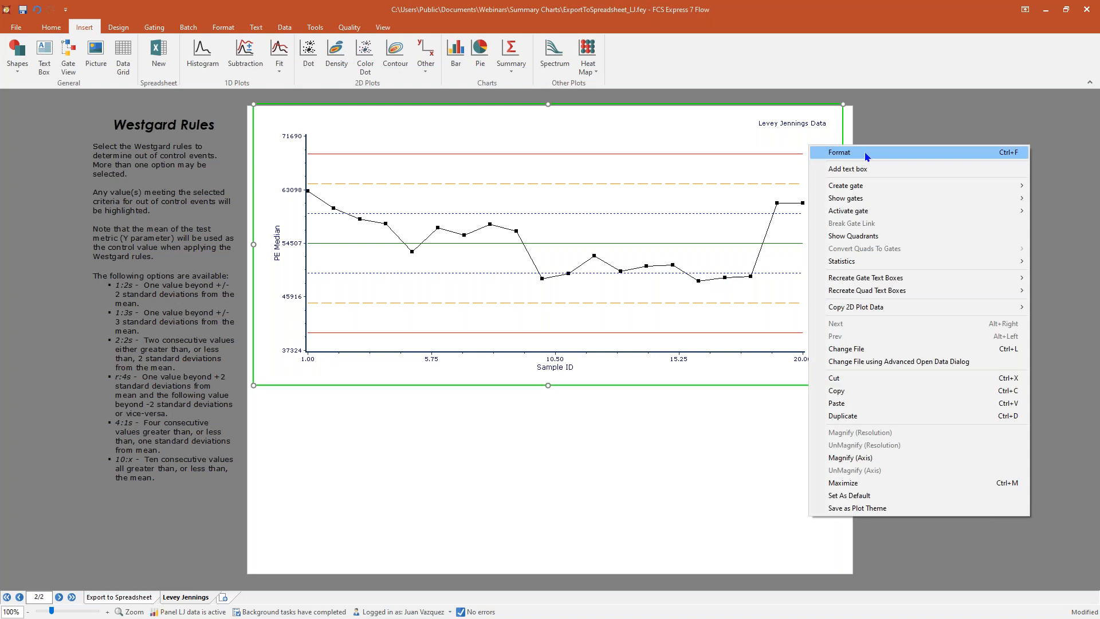
left_click(840, 152)
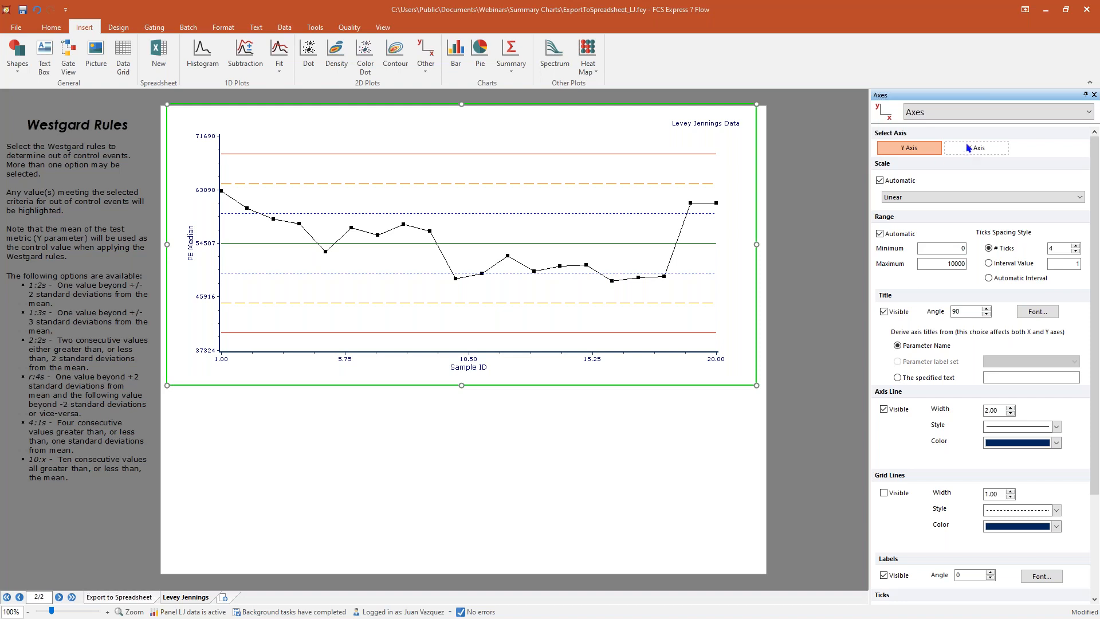
left_click(971, 119)
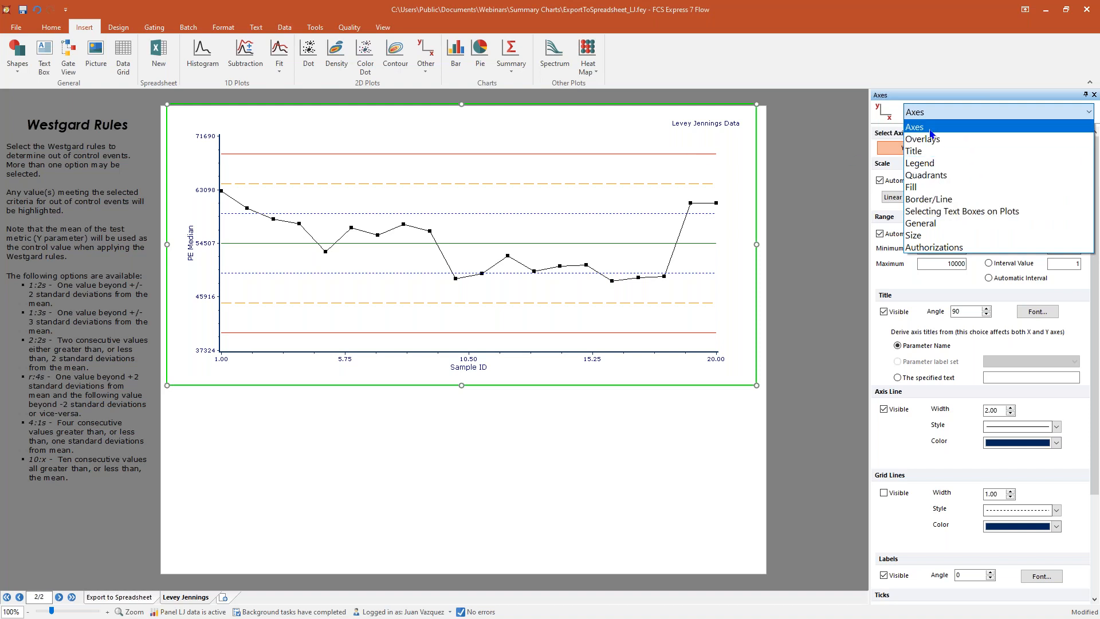
left_click(970, 105)
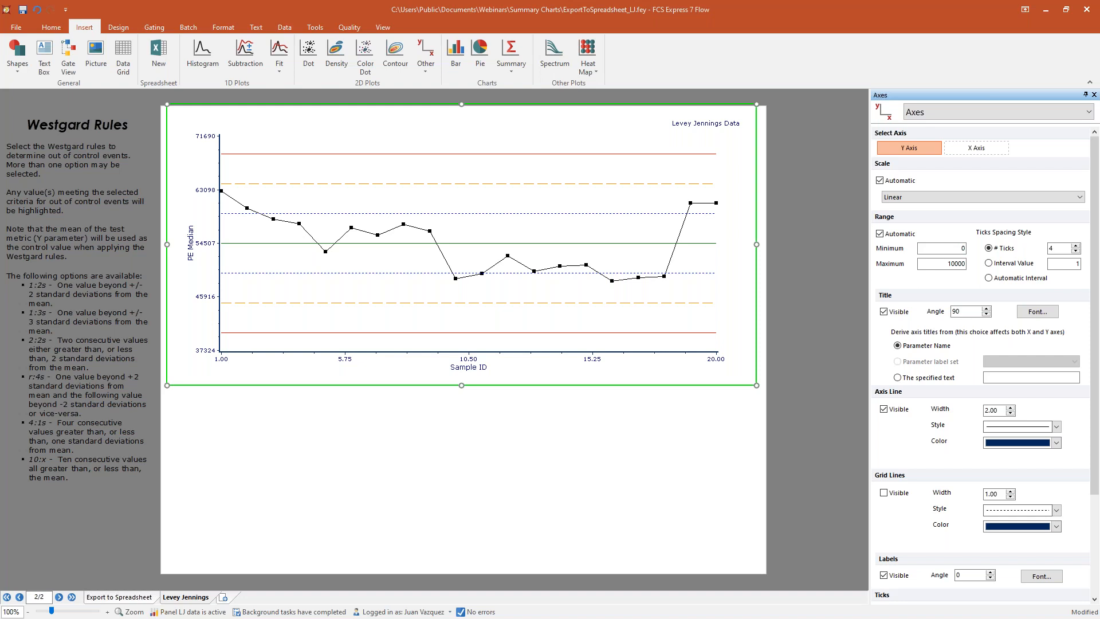
left_click(967, 109)
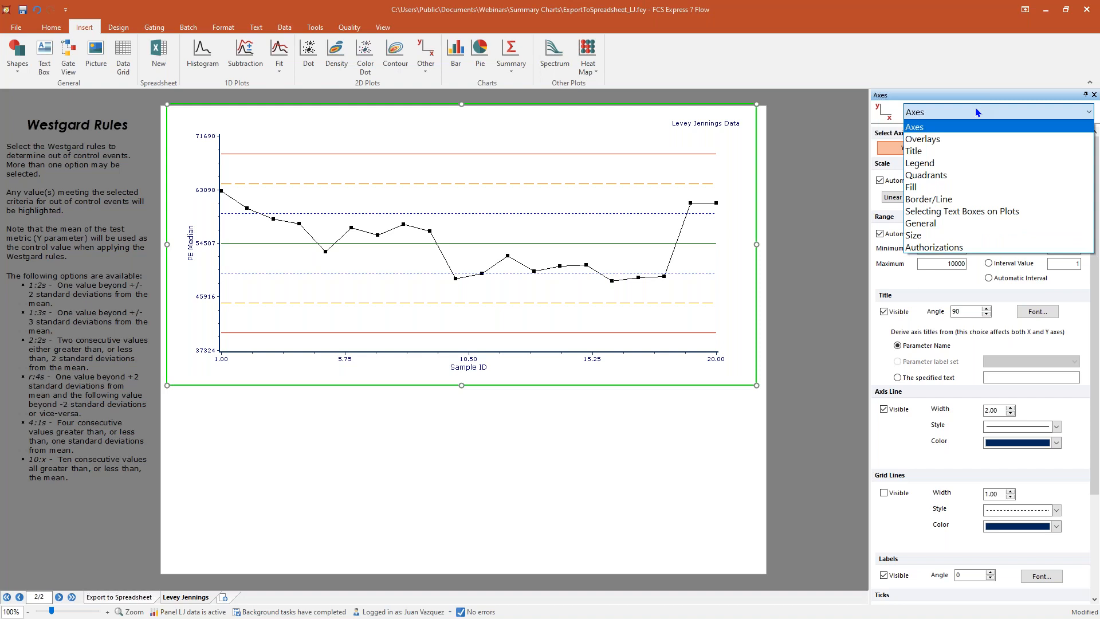
left_click(956, 139)
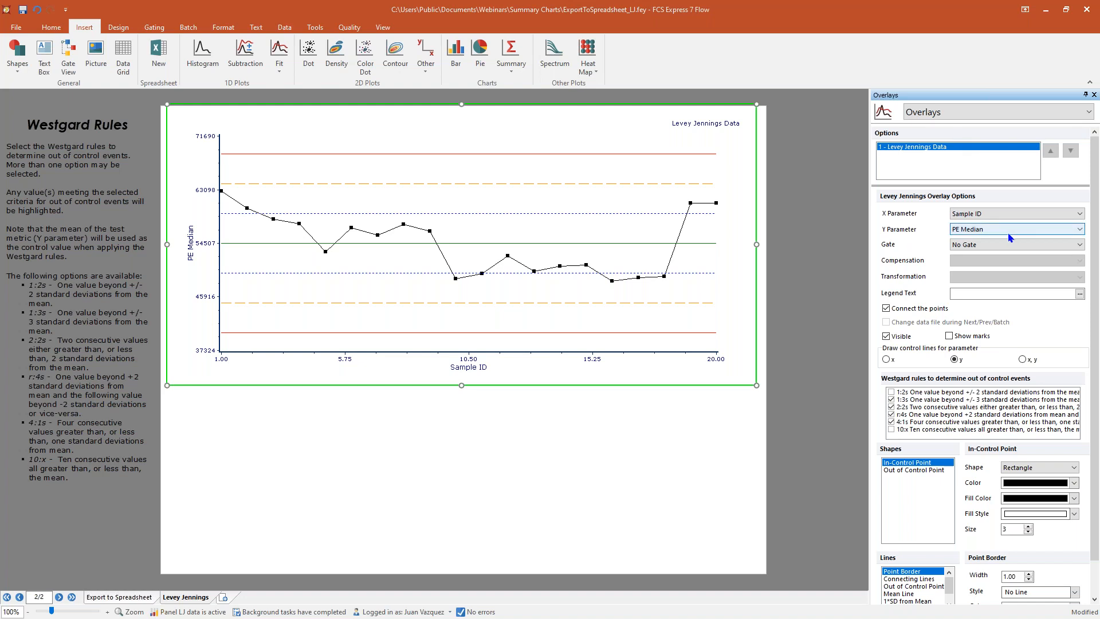
Step: Try the overlay without connected points and with marks shown, restoring both options
left_click(887, 309)
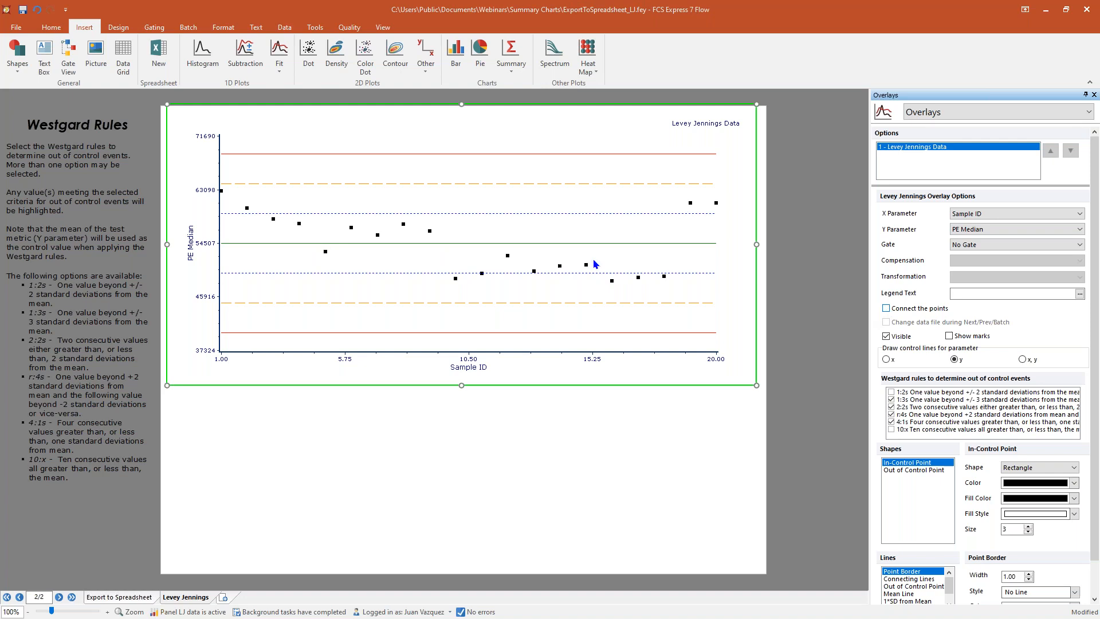
left_click(887, 309)
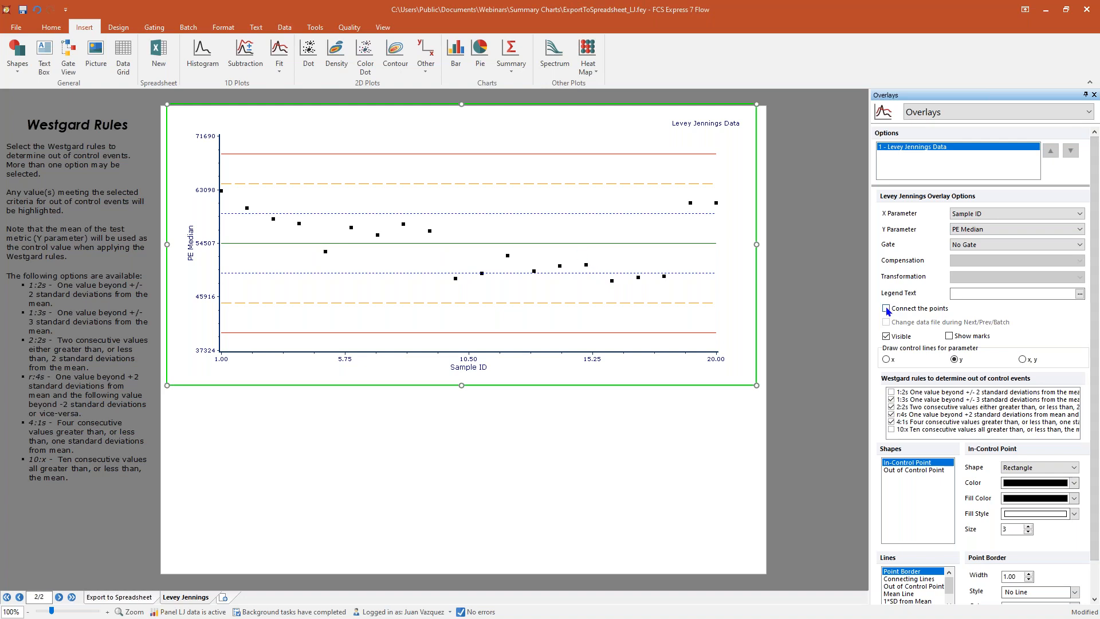
left_click(954, 337)
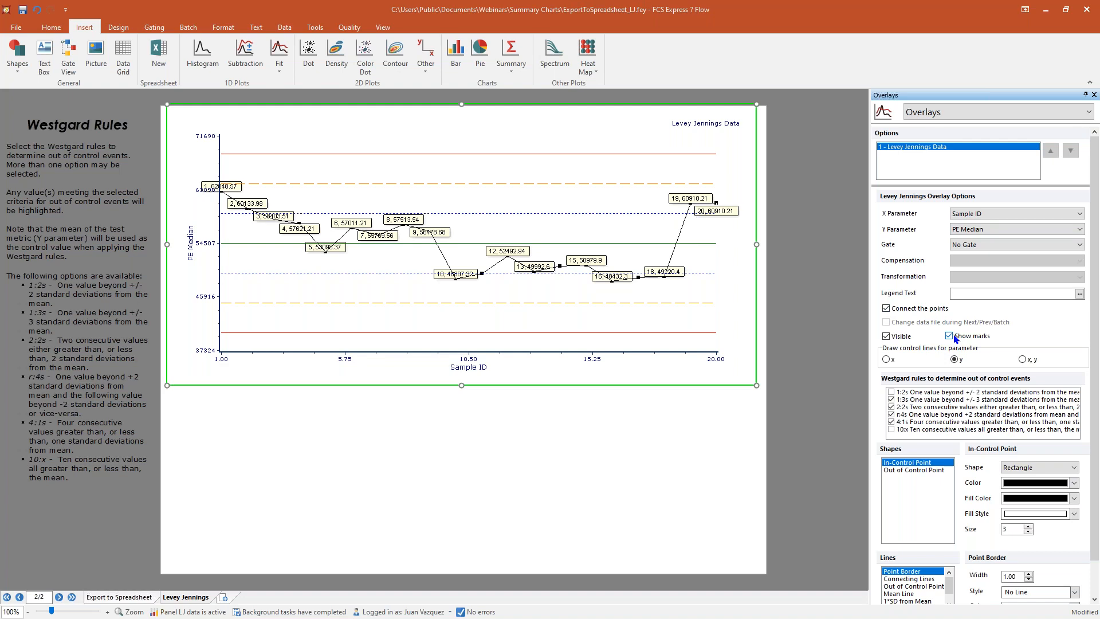
left_click(955, 337)
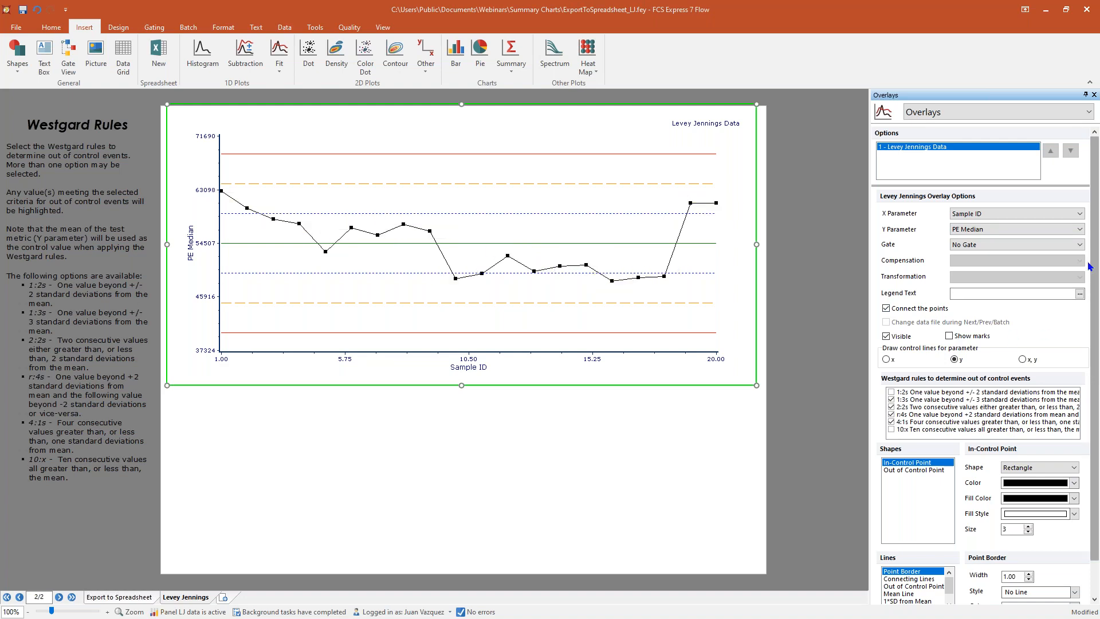
Step: Display the Out of Control Point shape settings and set the Mean Line width to 5
scroll(1090, 367, "down", 1)
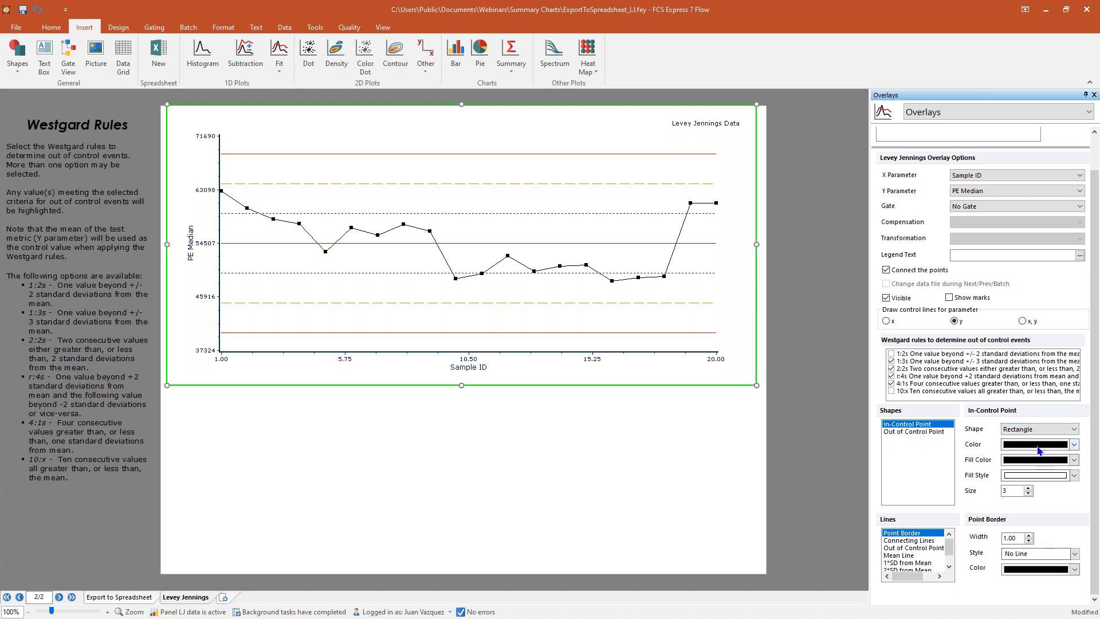
left_click(903, 432)
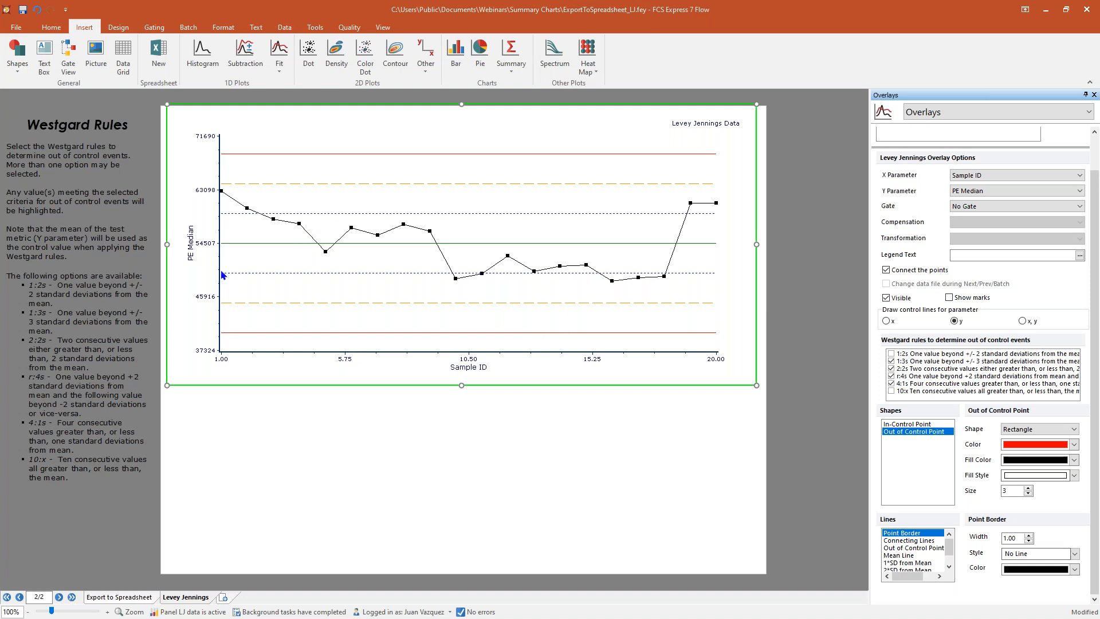
left_click(900, 555)
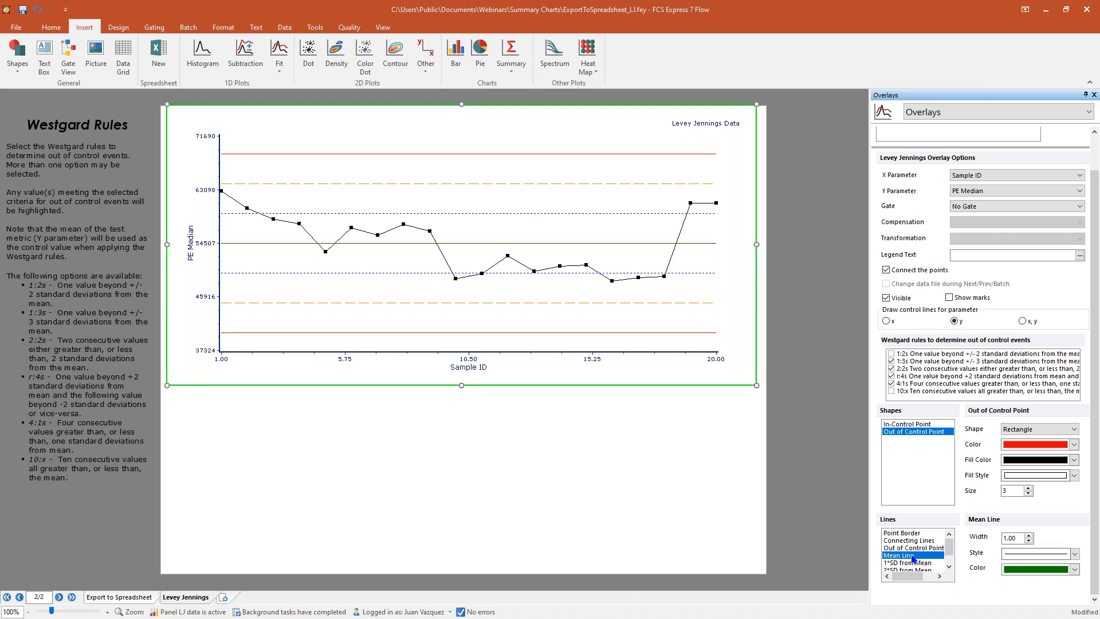
double_click(1019, 535)
type("5")
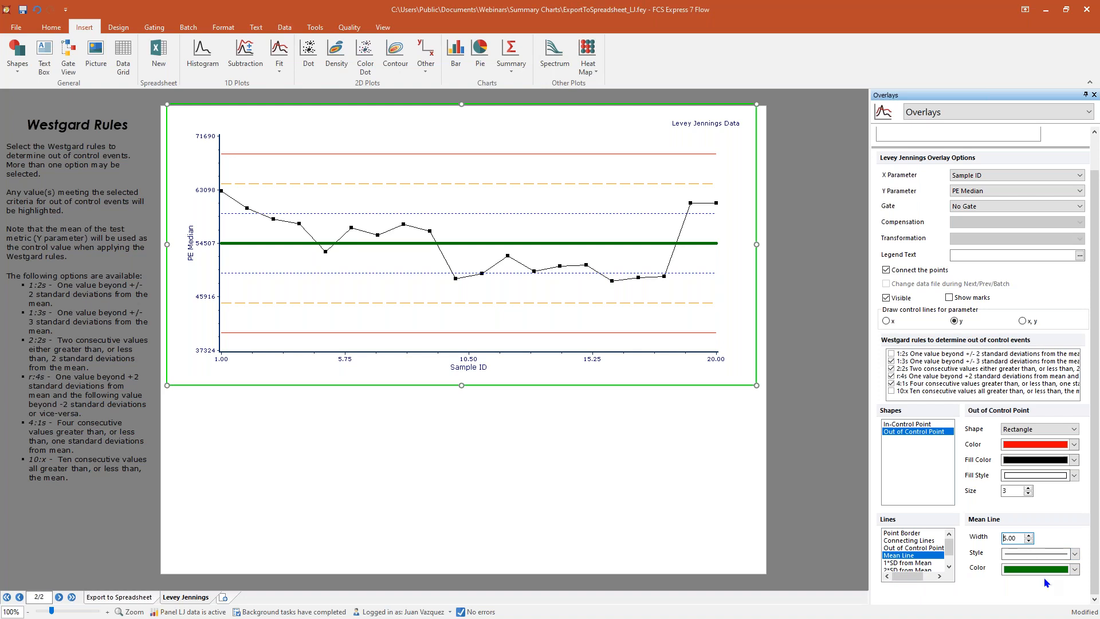
Step: Set the width of the 1*SD from Mean line to 5
left_click(950, 568)
left_click(950, 568)
left_click(950, 568)
left_click(924, 549)
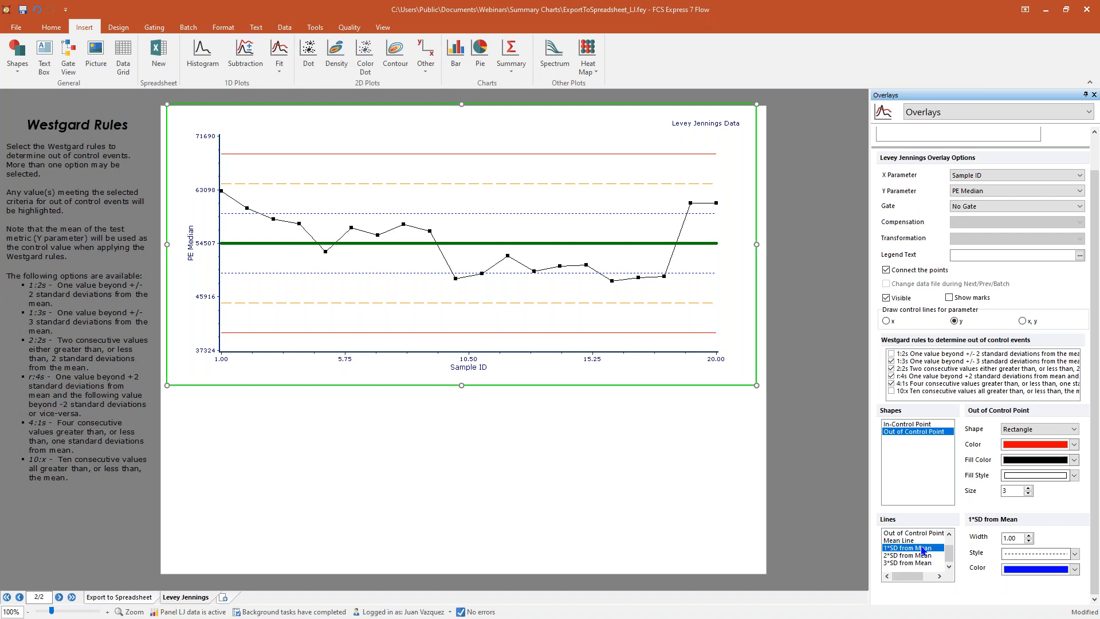
double_click(1010, 538)
type("5")
key("Return")
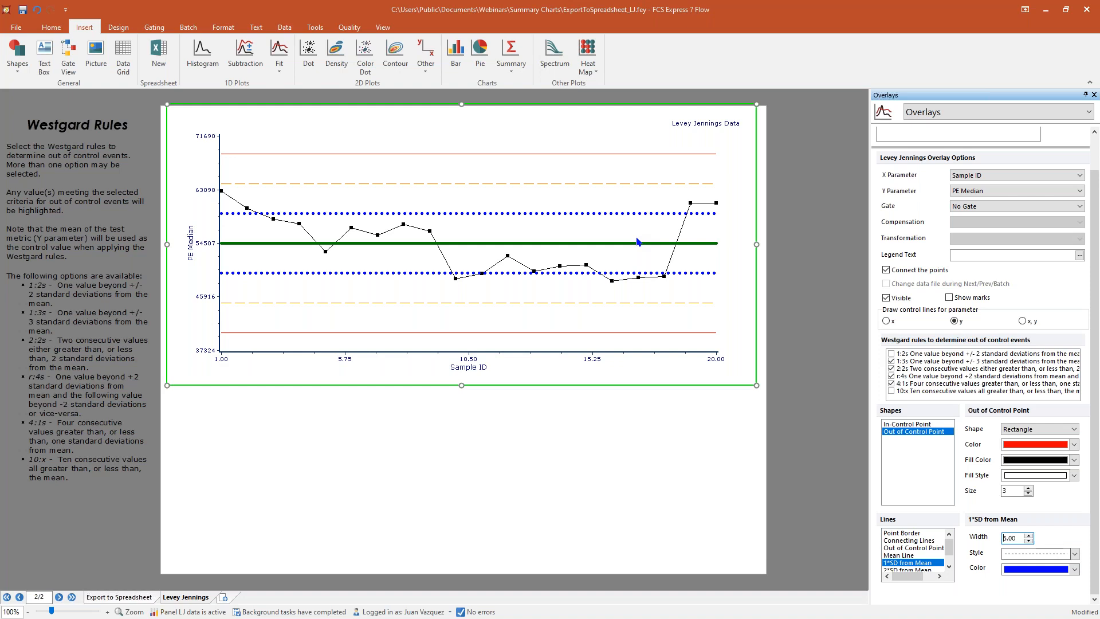
Step: Set the widths of the 2*SD from Mean and 3*SD from Mean lines to 5
left_click(901, 569)
left_click_drag(1021, 538, 944, 541)
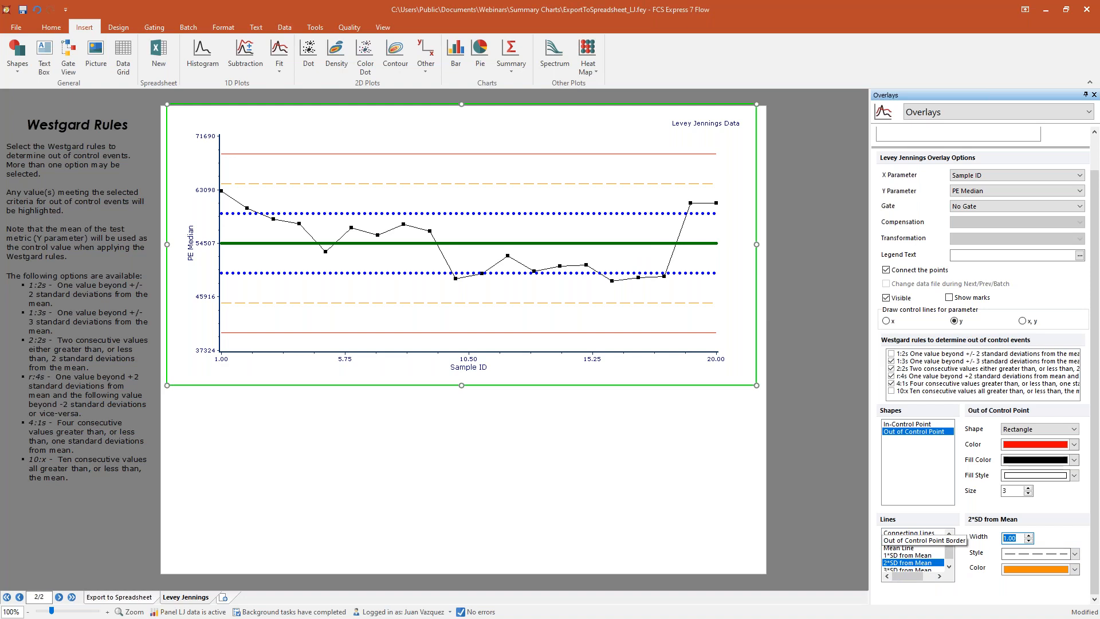
type("5")
left_click(949, 566)
left_click(949, 566)
left_click(920, 562)
left_click_drag(1020, 538, 942, 536)
type("5")
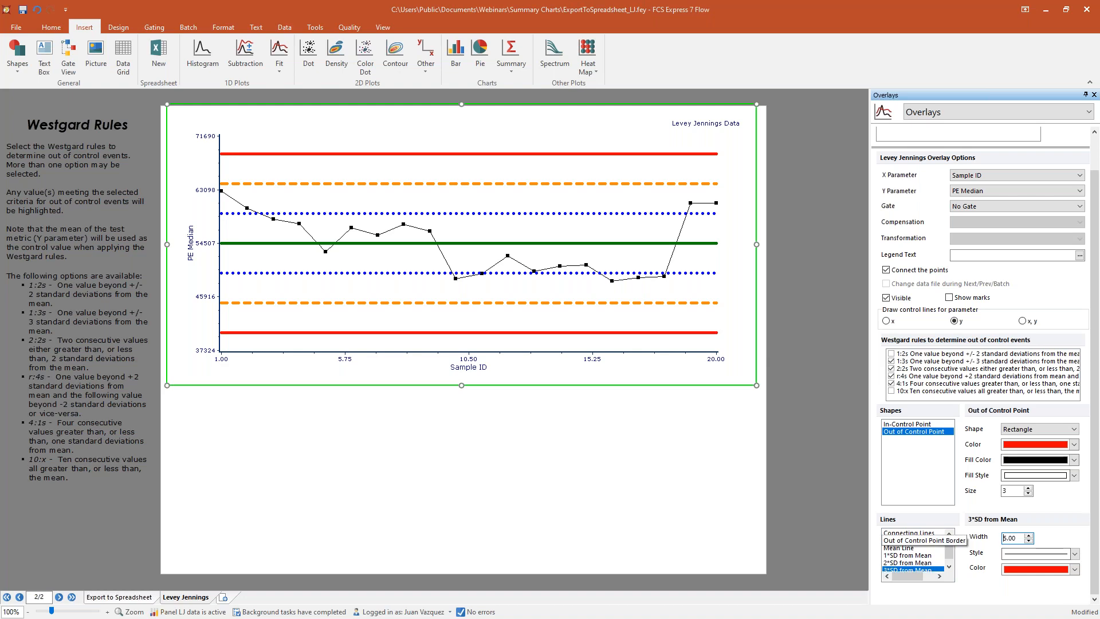
Step: Undo the width changes to the three standard deviation lines
key("ctrl+z")
key("ctrl+z")
key("ctrl+z")
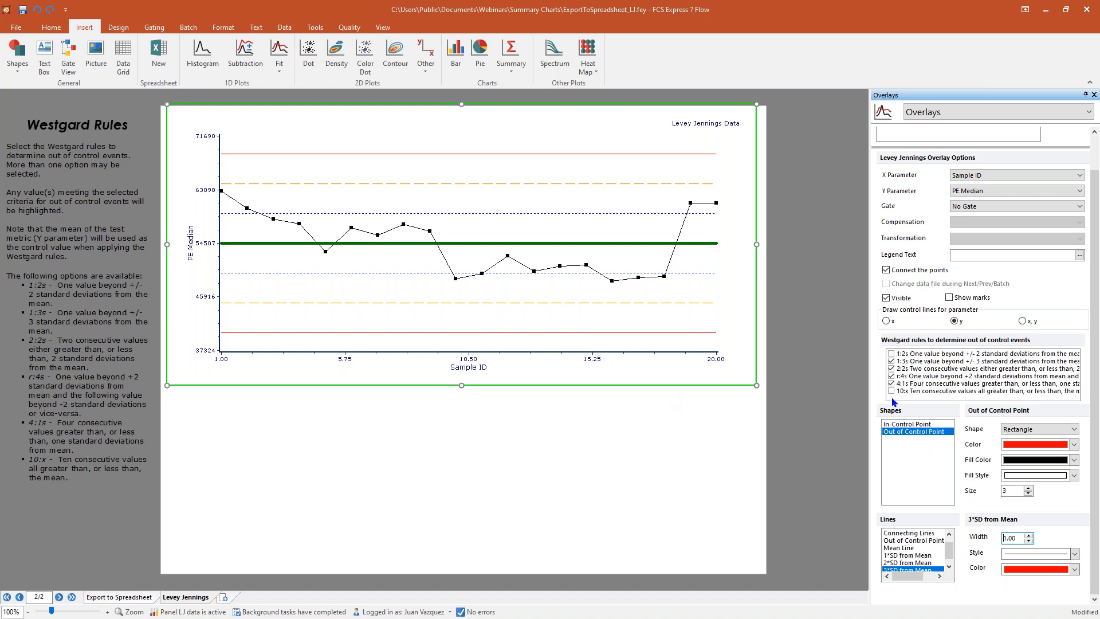
Step: Enable the 1:2s and 10:x Westgard rules and change the plot's Y parameter to FITC Median
left_click_drag(785, 389, 749, 390)
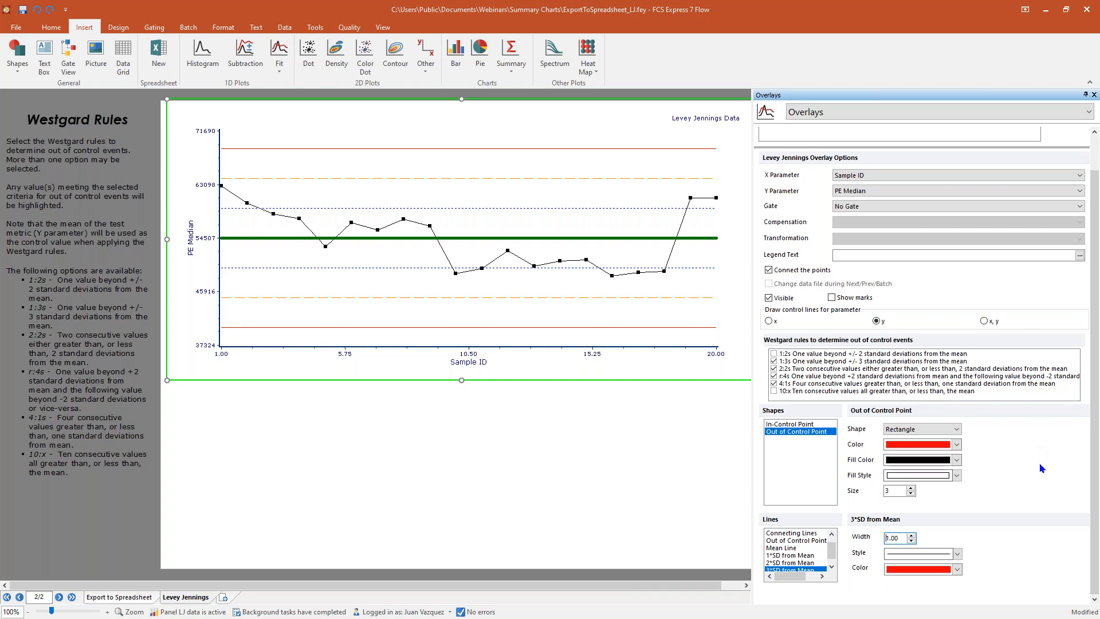
left_click(774, 354)
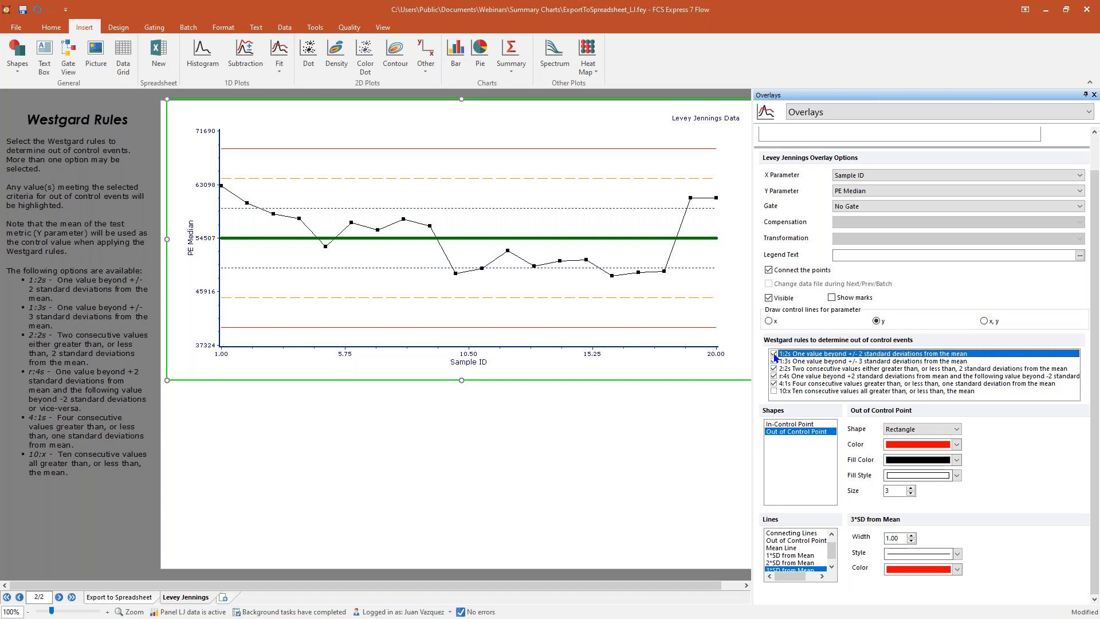
left_click(774, 391)
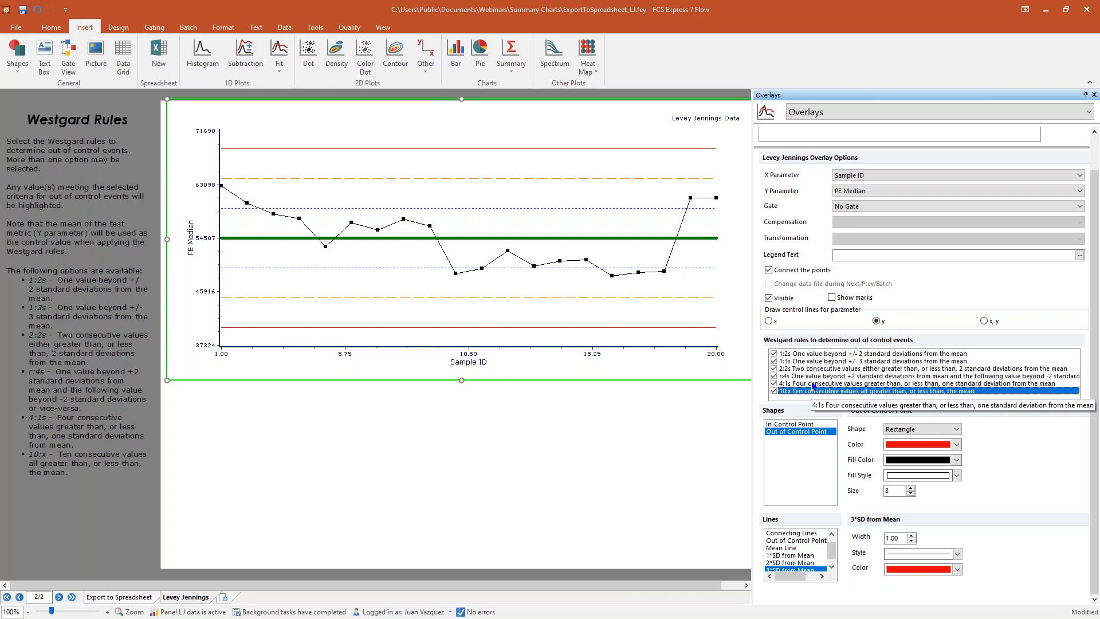
left_click(195, 235)
left_click(203, 252)
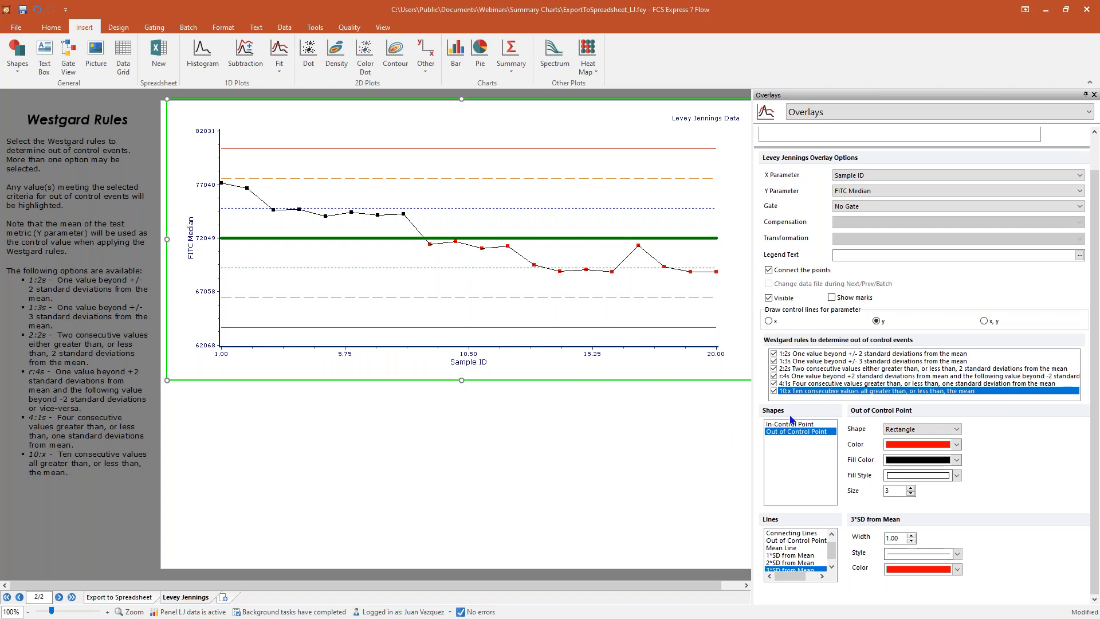
Step: Change the Out of Control Point markers to Left Triangle with a size of 5
left_click(778, 436)
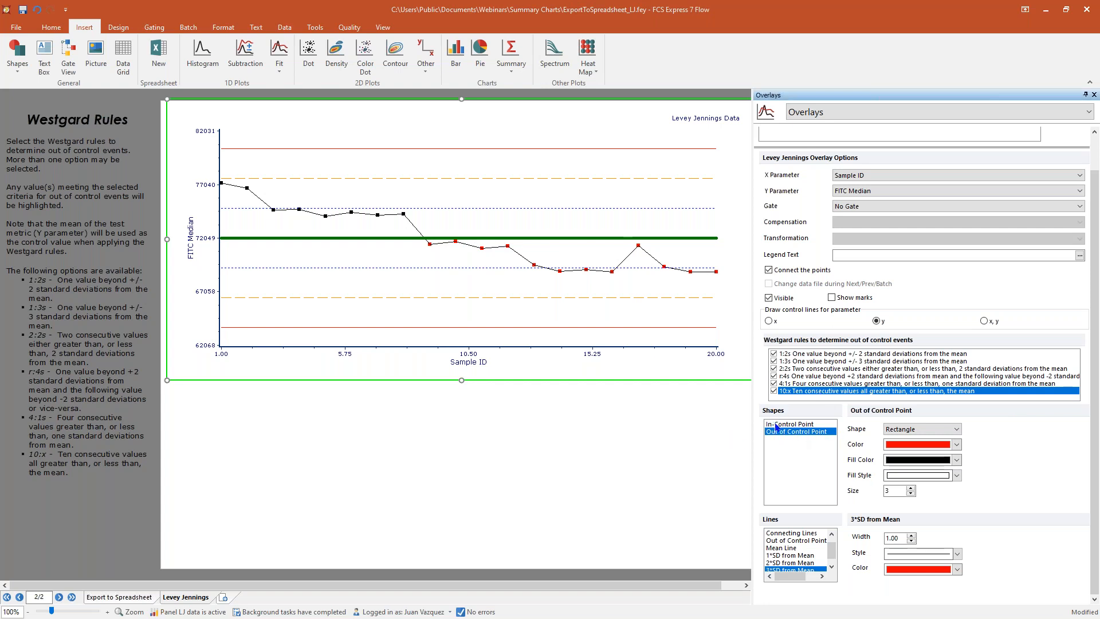
left_click(909, 431)
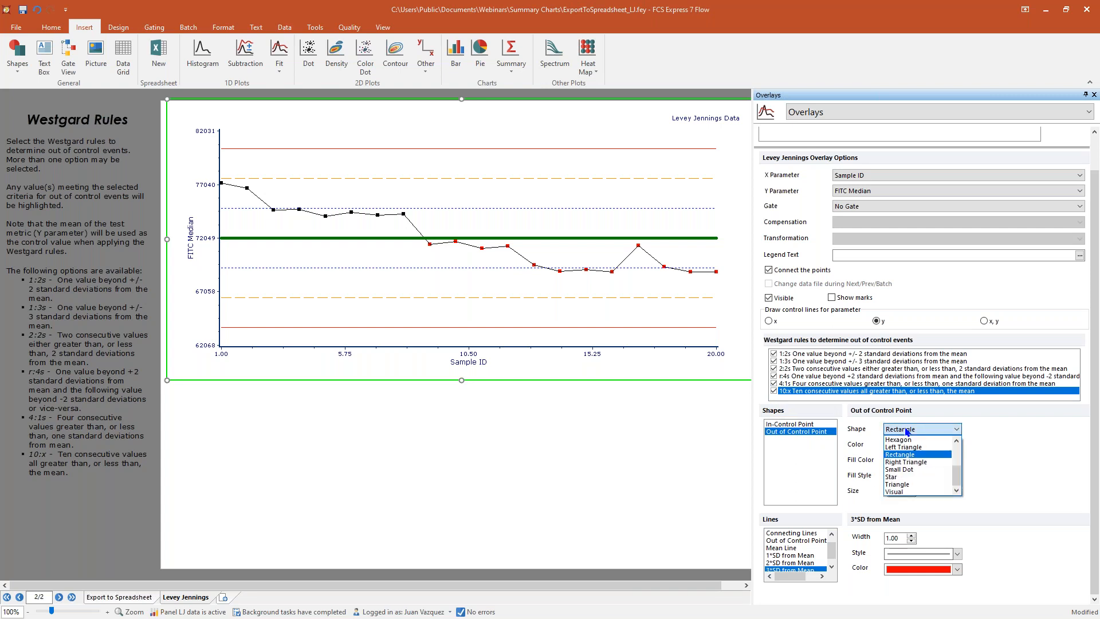
left_click(905, 447)
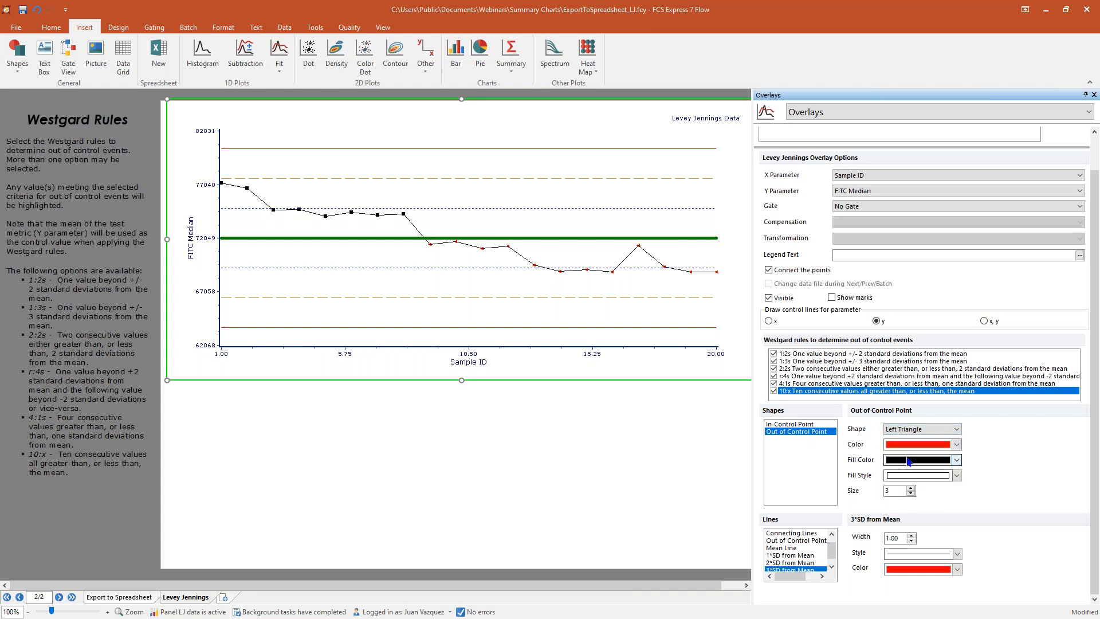
left_click_drag(899, 491, 751, 488)
type("5")
Step: Color the In-Control Point markers green, set their size to 5, and deselect the plot
left_click(774, 425)
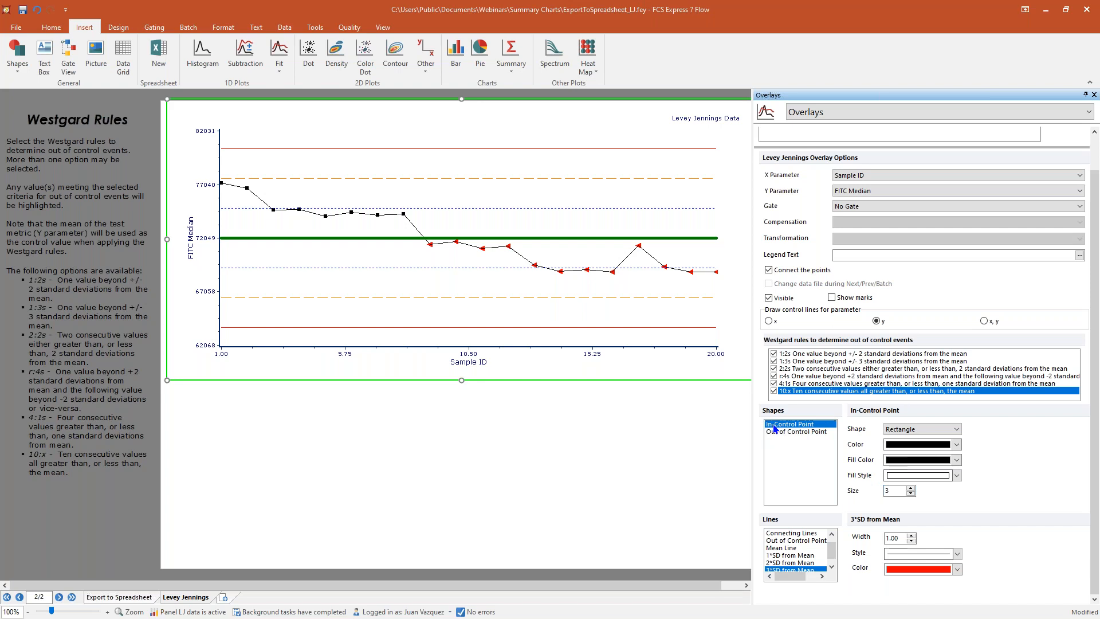
left_click(940, 445)
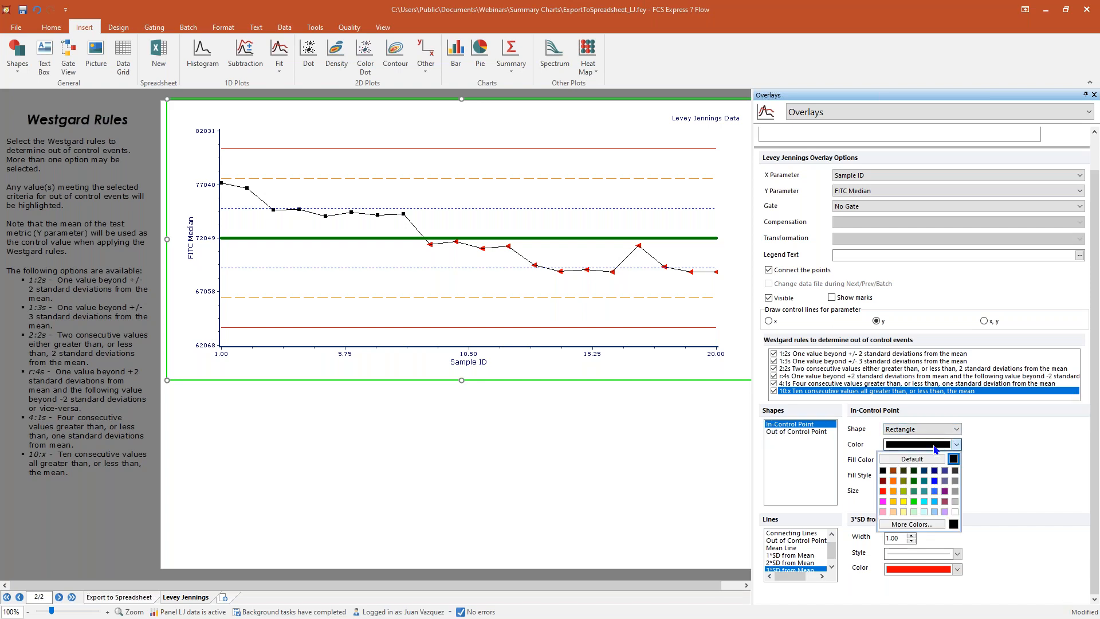
left_click(914, 481)
double_click(894, 491)
type("2")
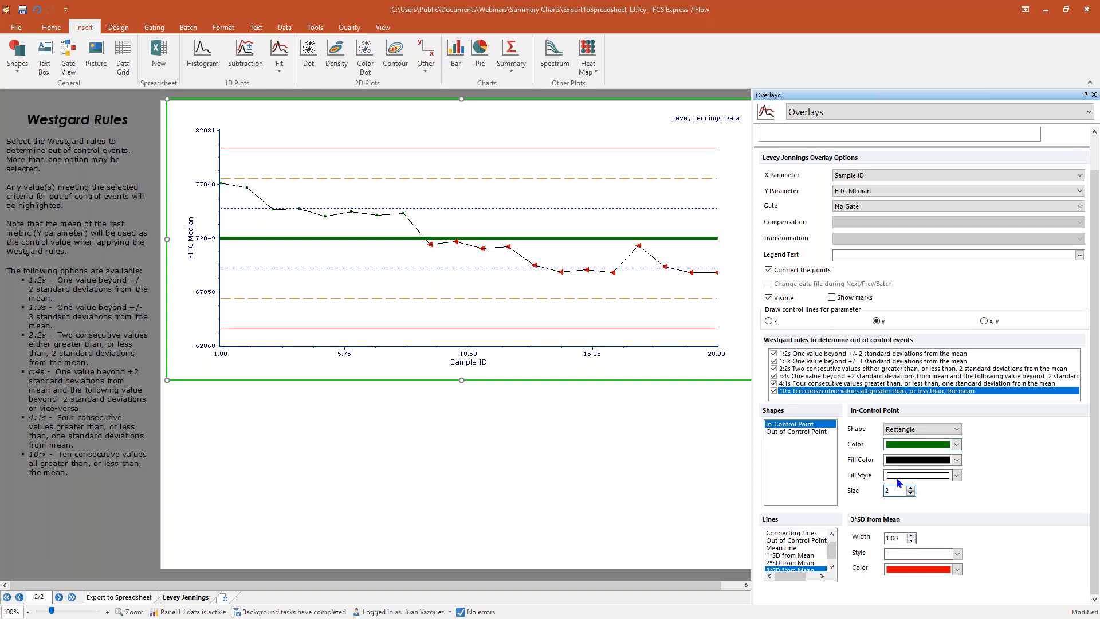
key("BackSpace")
type("5")
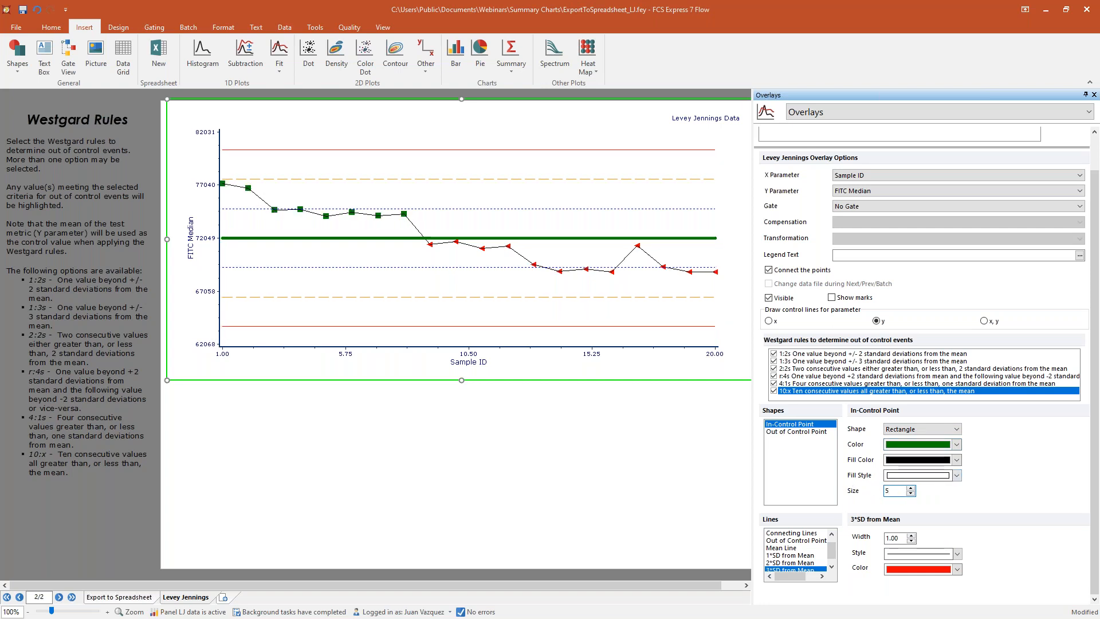
left_click(479, 481)
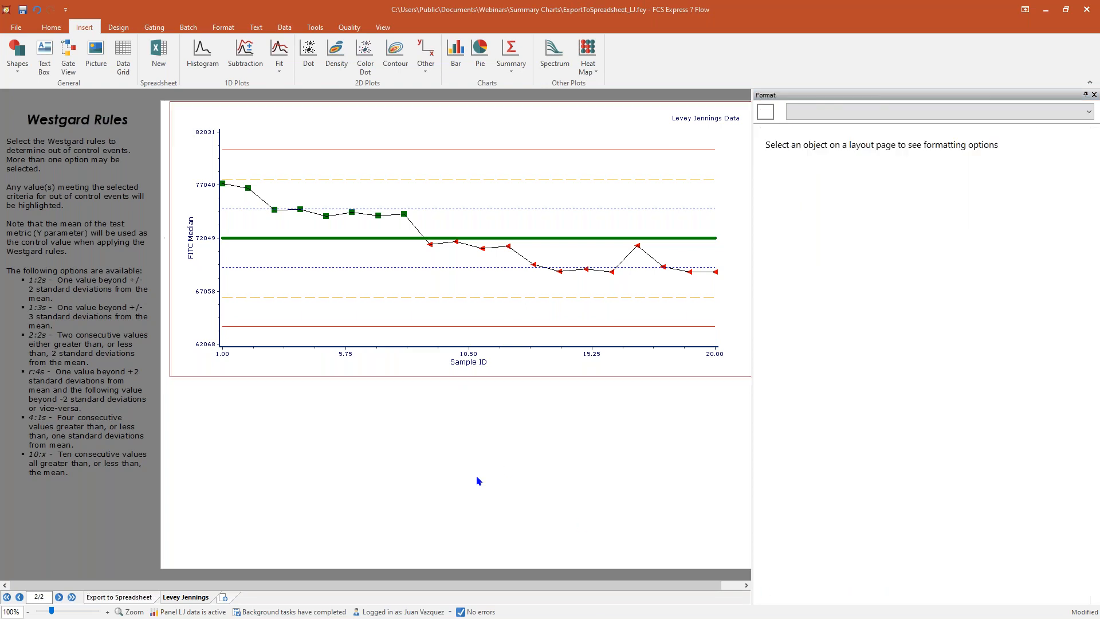
Step: Shorten the Levey Jennings plot from its lower edge and place a duplicate directly beneath it
left_click(435, 334)
left_click_drag(460, 380, 461, 291)
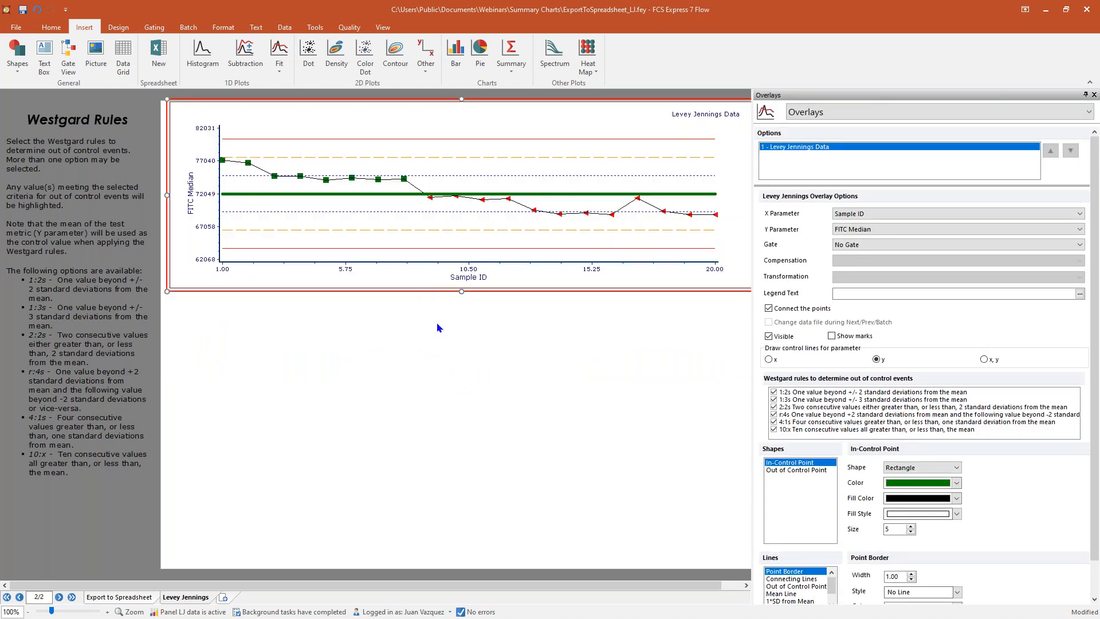
key("ctrl+v")
left_click_drag(507, 298, 496, 484)
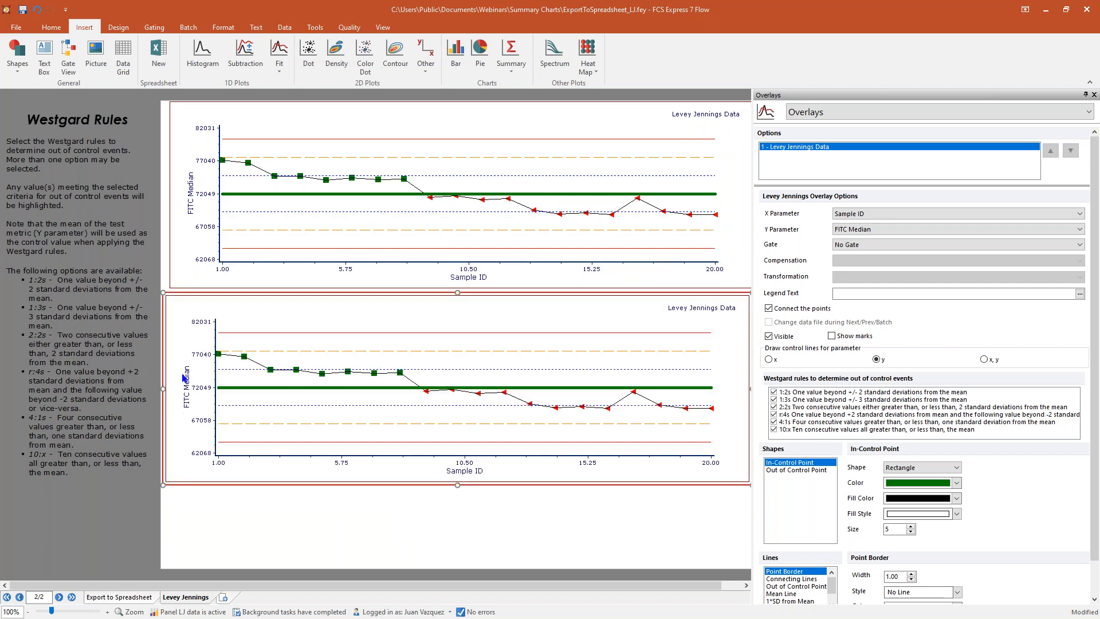
Step: Change the lower Levey Jennings plot's Y parameter to PE Median
left_click(186, 378)
left_click(206, 401)
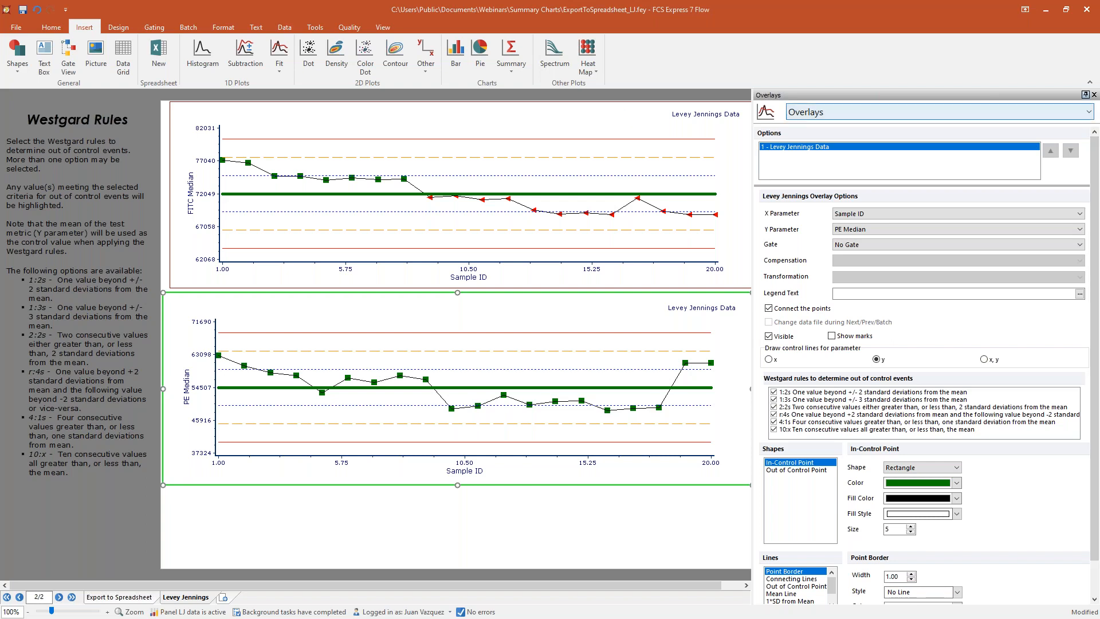
Step: Close the formatting options and return to the Export to Spreadsheet page
left_click(1094, 95)
left_click(986, 491)
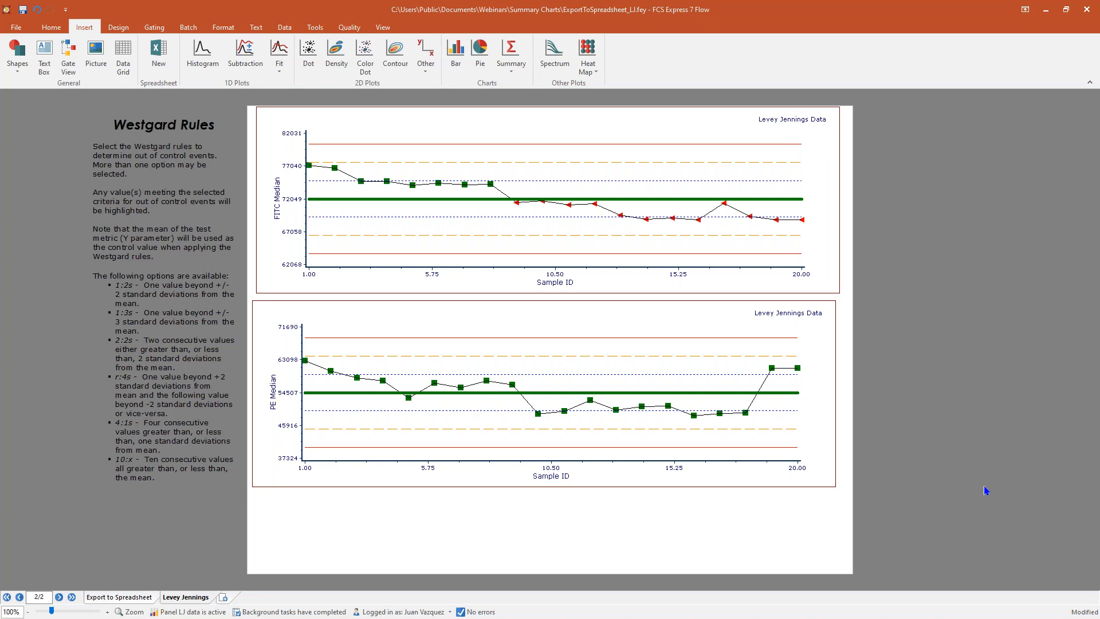
left_click(107, 597)
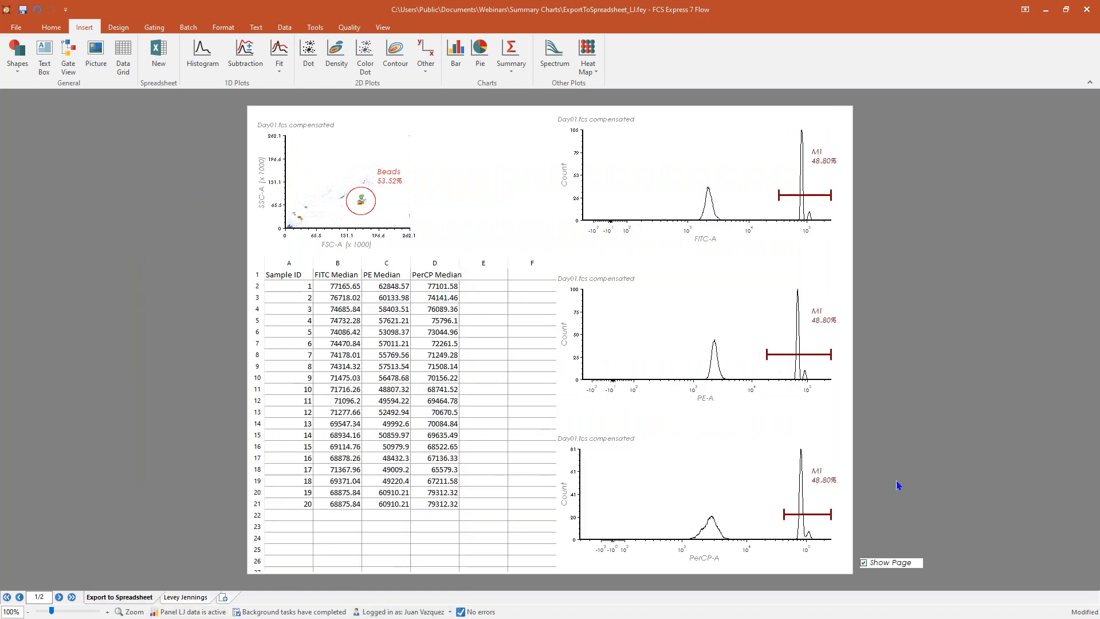
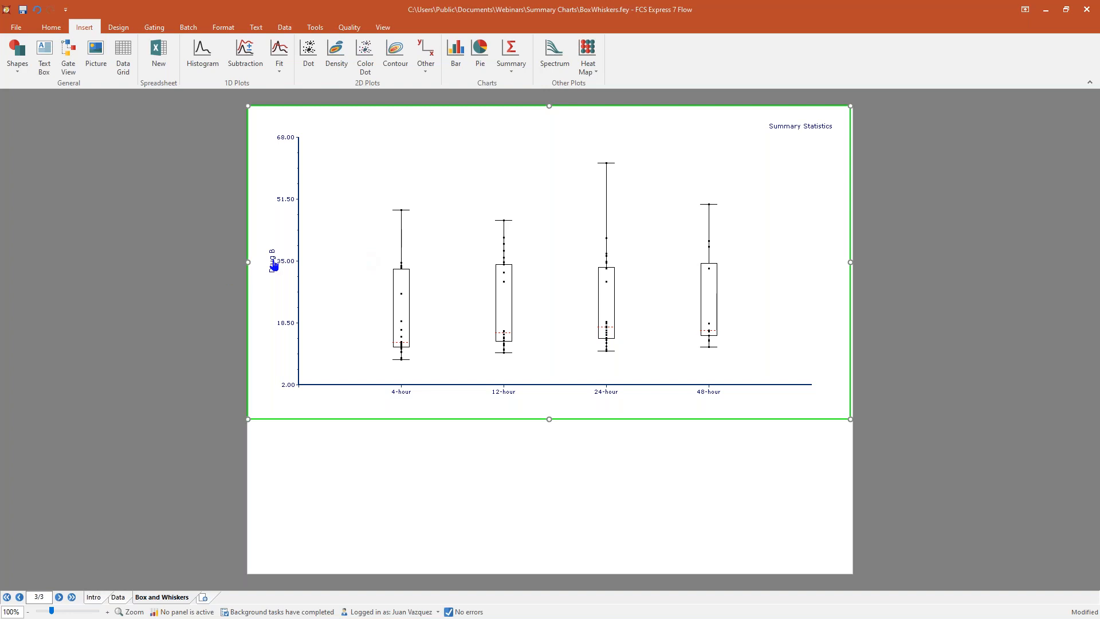
Step: Change the box and whiskers plot's Y parameter to Drug A and open its formatting options
left_click(282, 271)
left_click(274, 260)
left_click(282, 279)
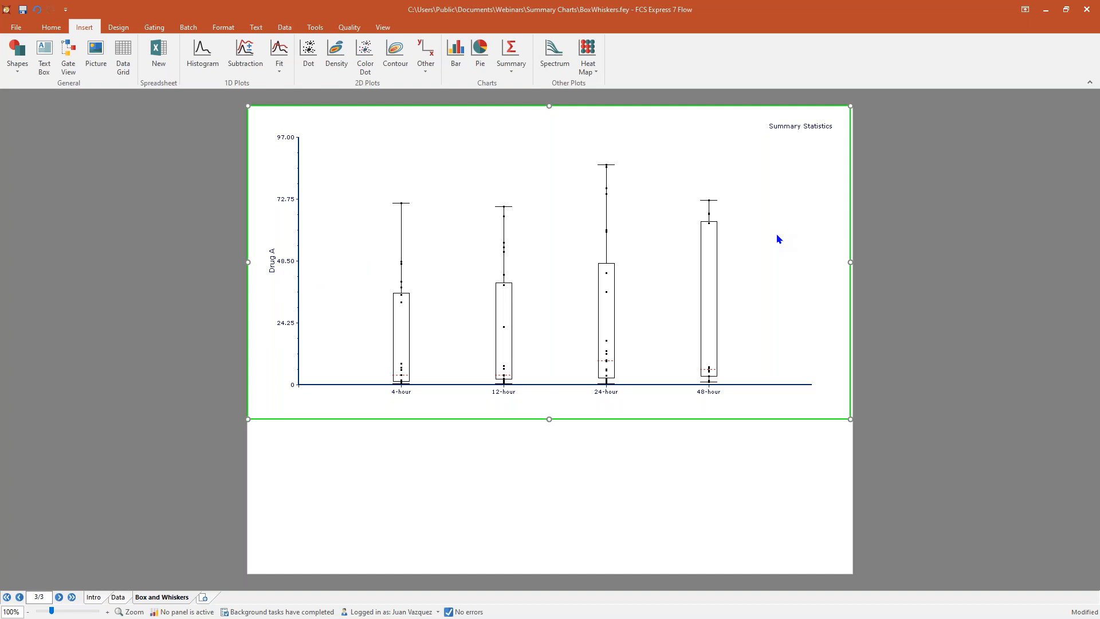
right_click(818, 173)
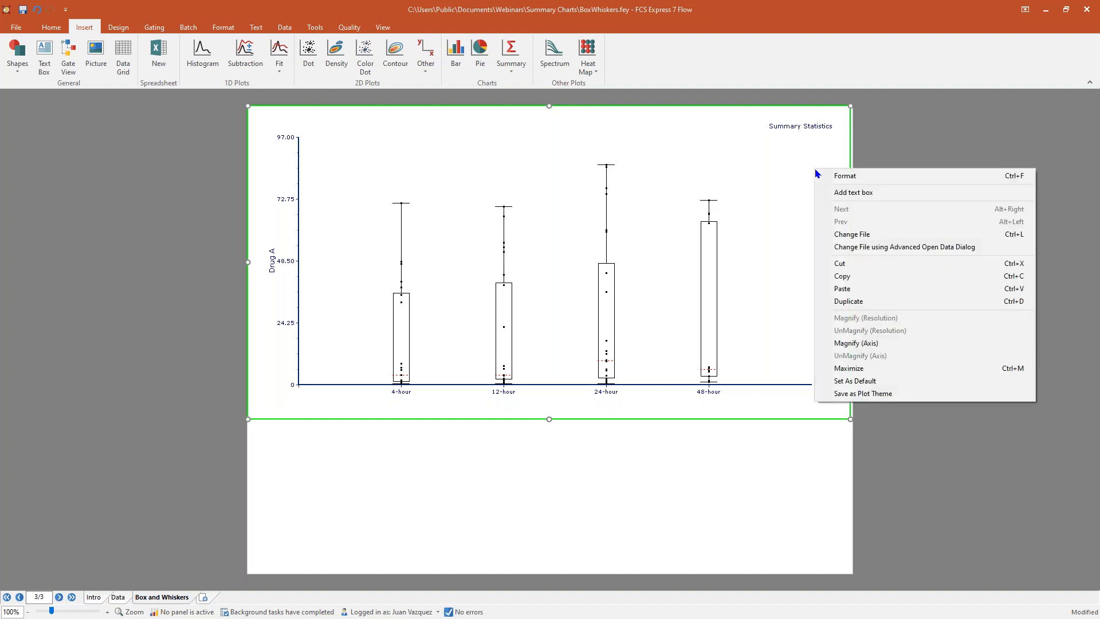
left_click(848, 178)
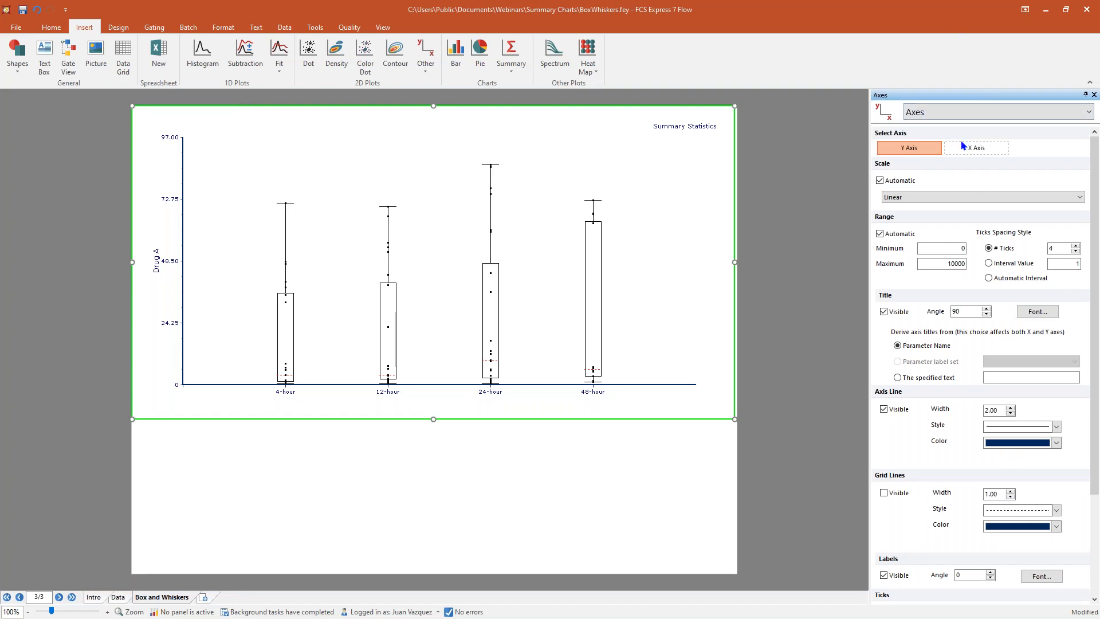
Step: Try the horizontal data display in the plot's Specific Options and restore the vertical display
left_click(1004, 113)
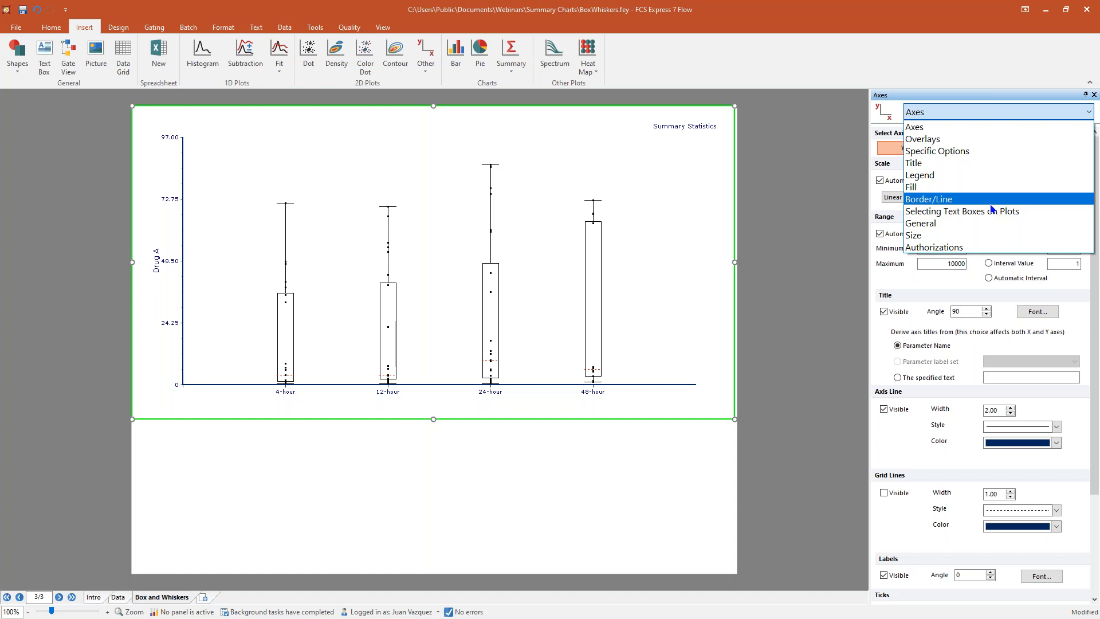
left_click(963, 153)
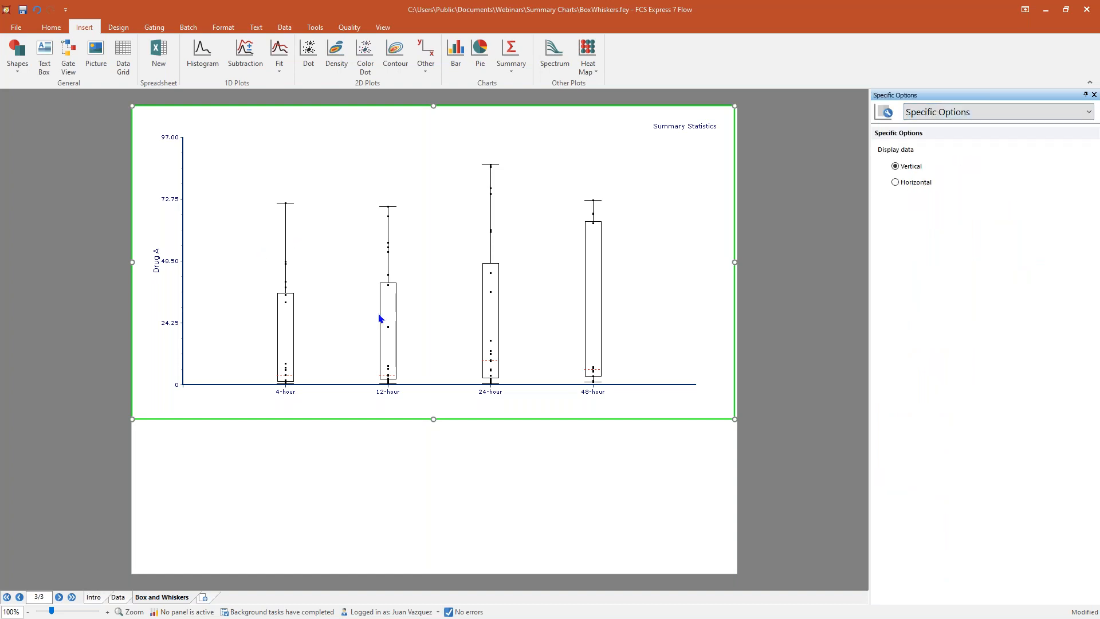
left_click(922, 186)
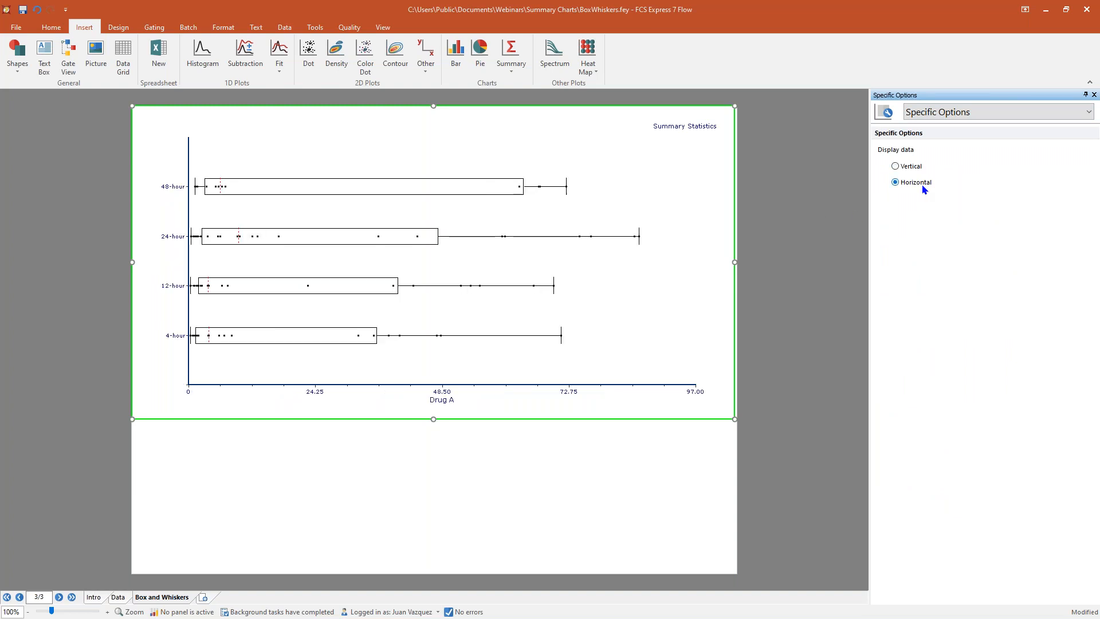
left_click(920, 166)
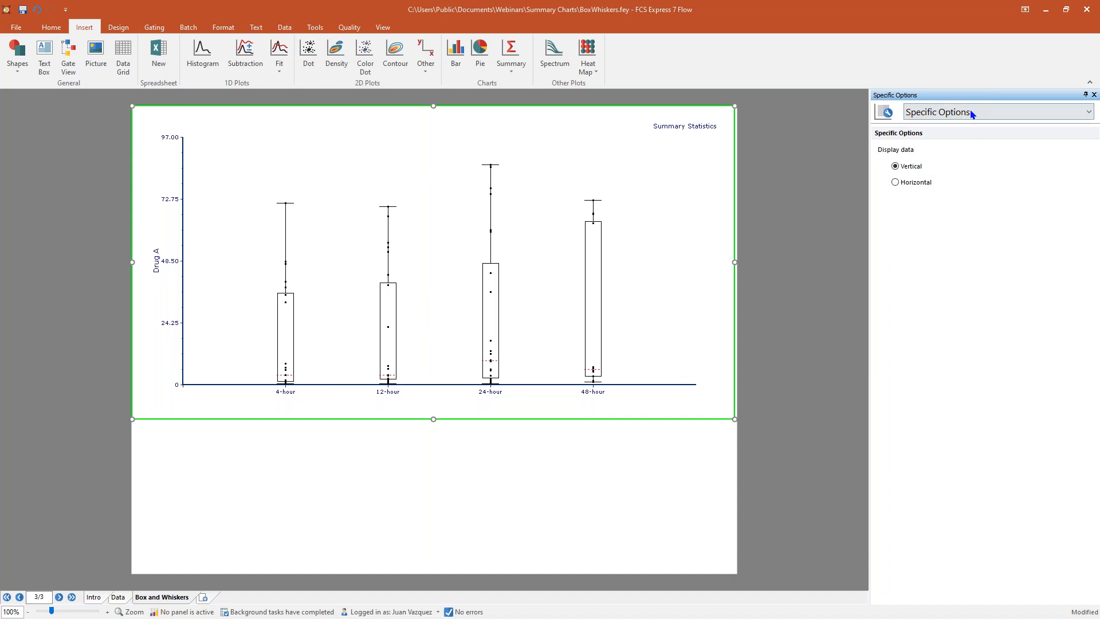
Step: In the plot's overlay options, set the Category Parameter to Group and the Group Parameter to Category
left_click(972, 113)
left_click(969, 139)
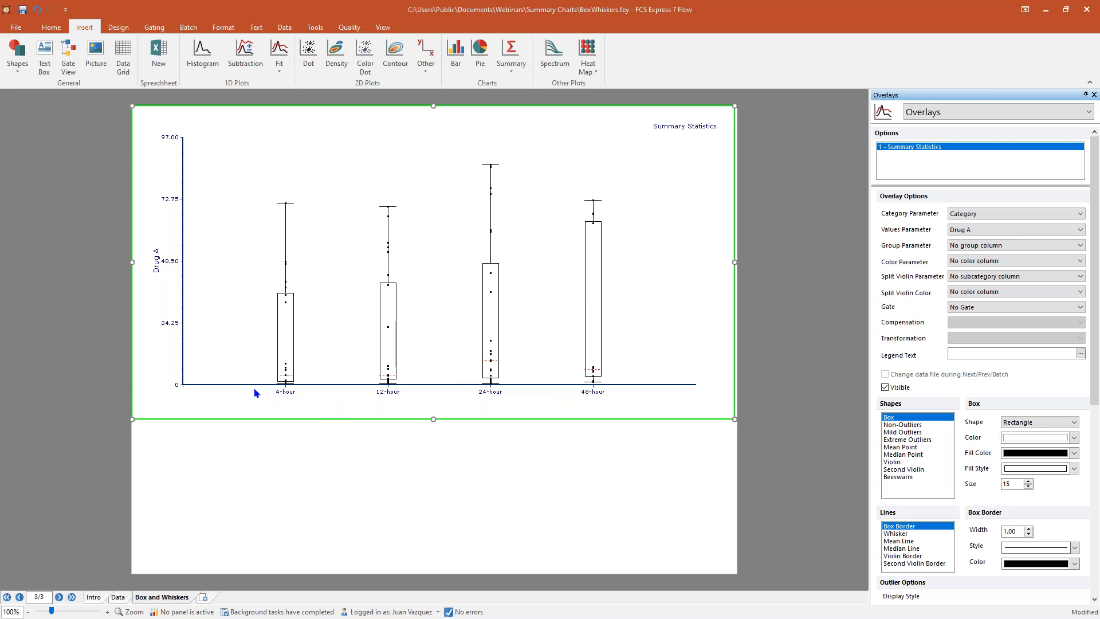
left_click(981, 213)
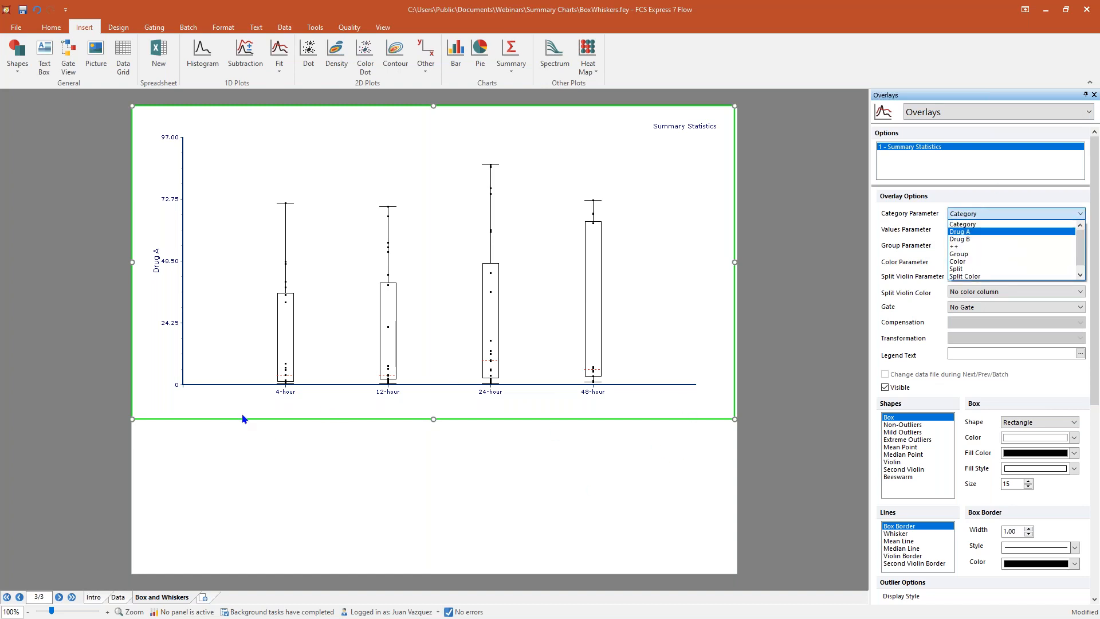
left_click(965, 255)
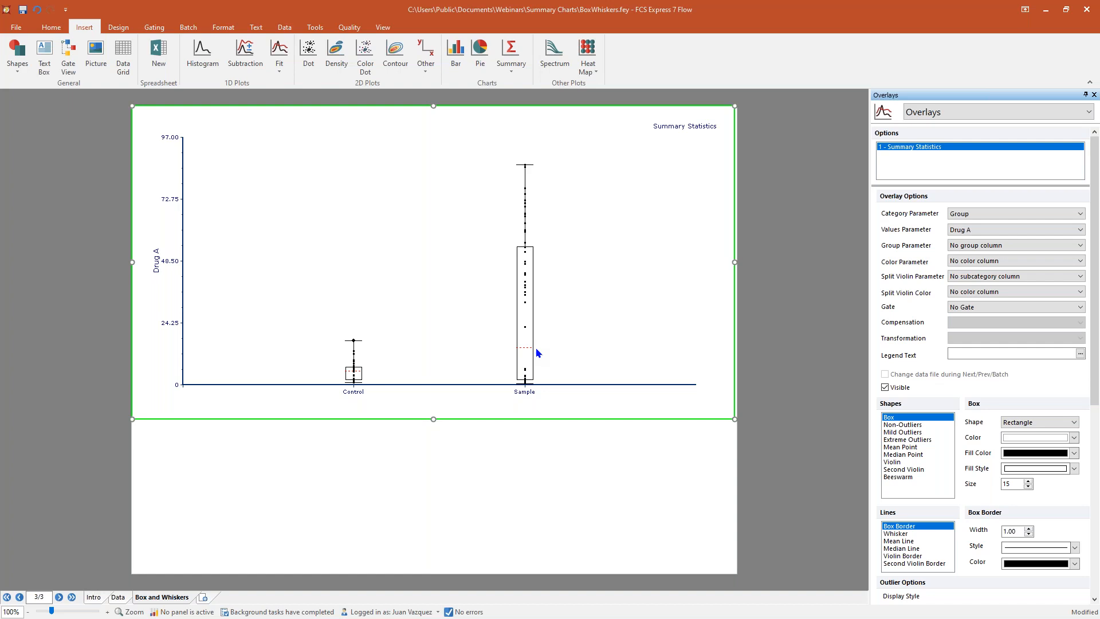
left_click(970, 247)
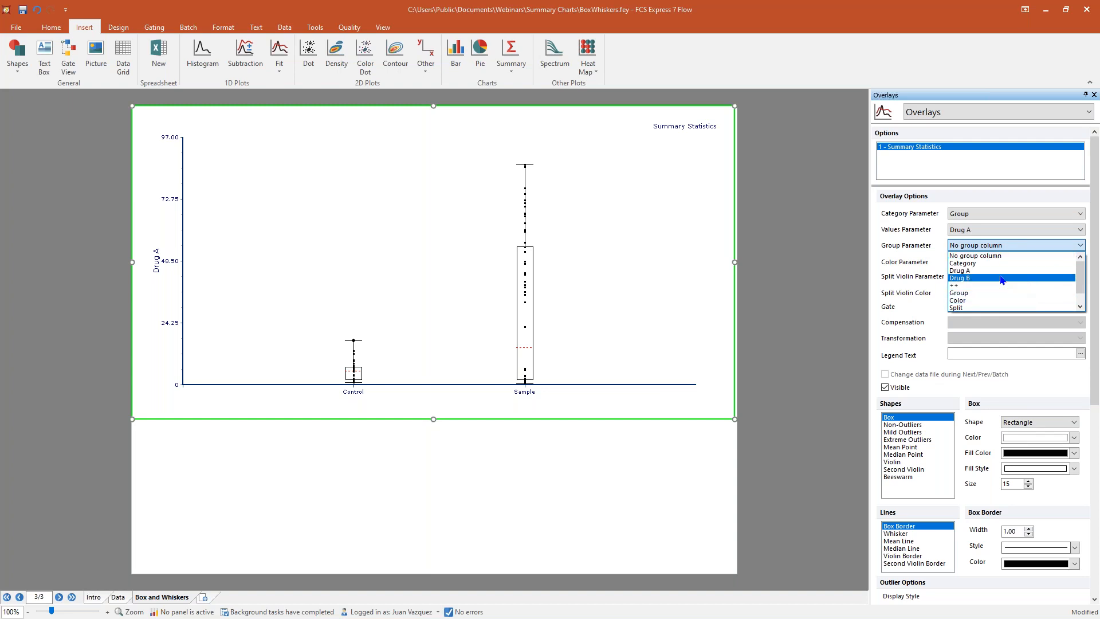
left_click(972, 264)
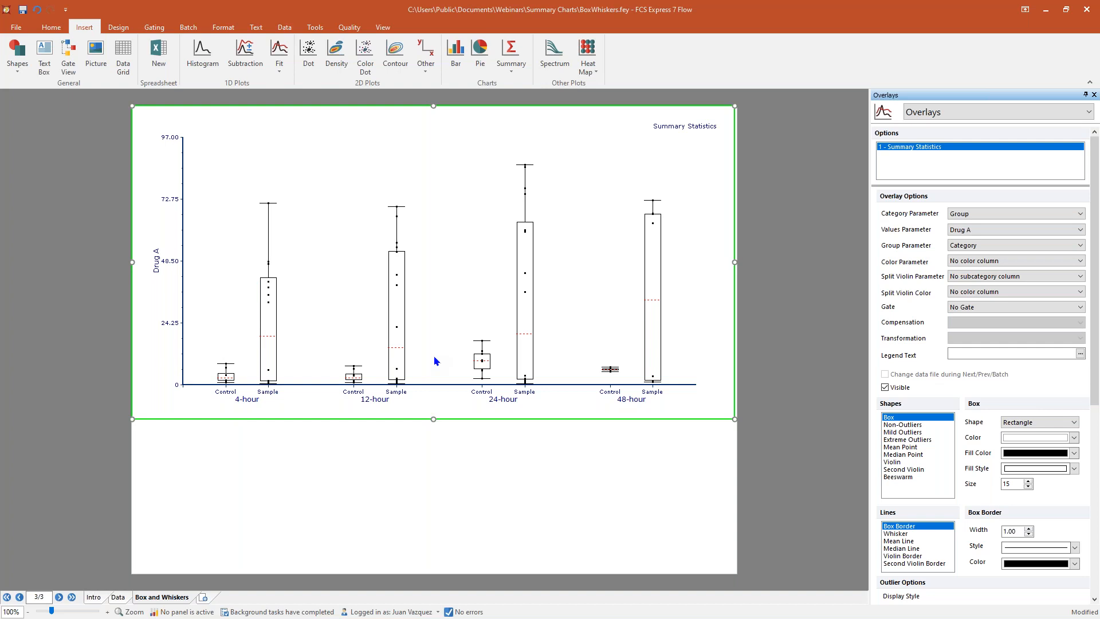
Step: Undo the Group Parameter setting, and try the Circle box shape before restoring Rectangle
left_click(35, 11)
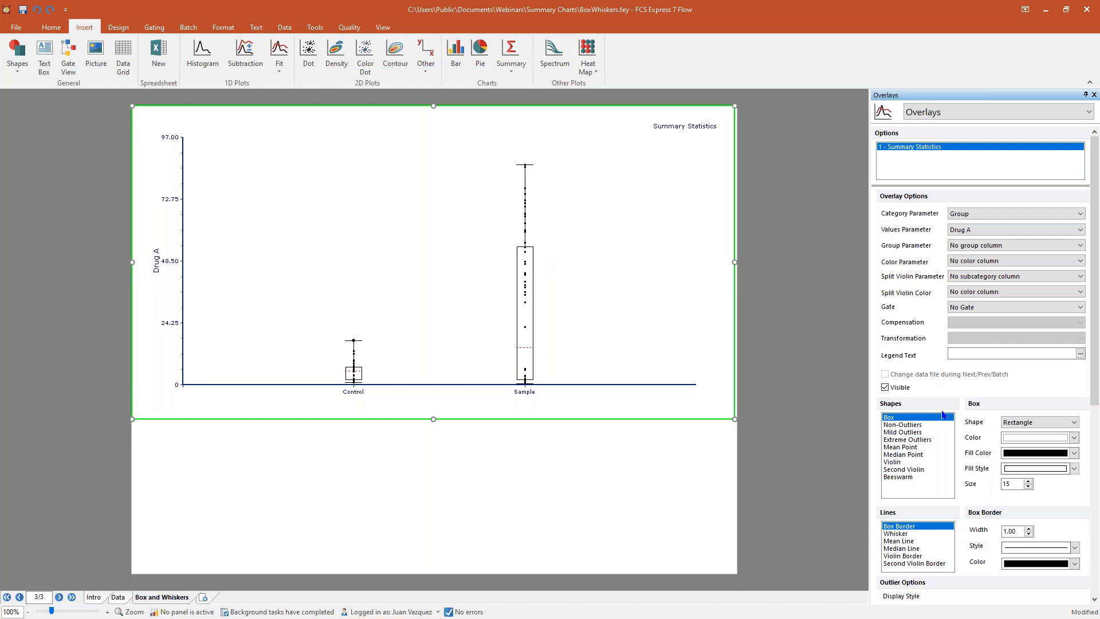
left_click(1034, 425)
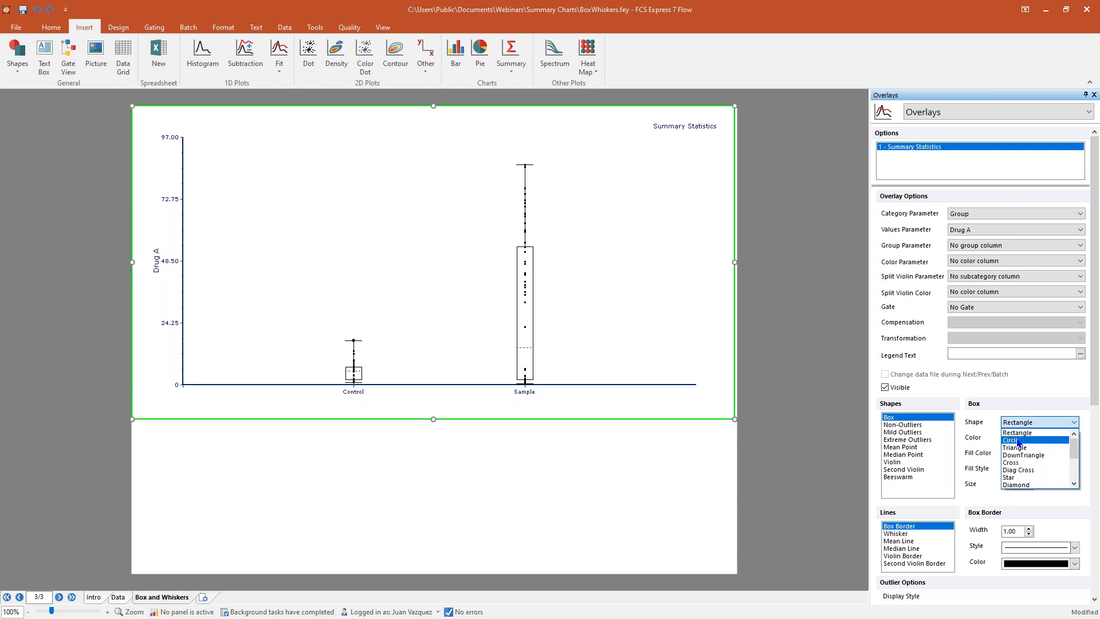
left_click(1019, 442)
left_click(1022, 423)
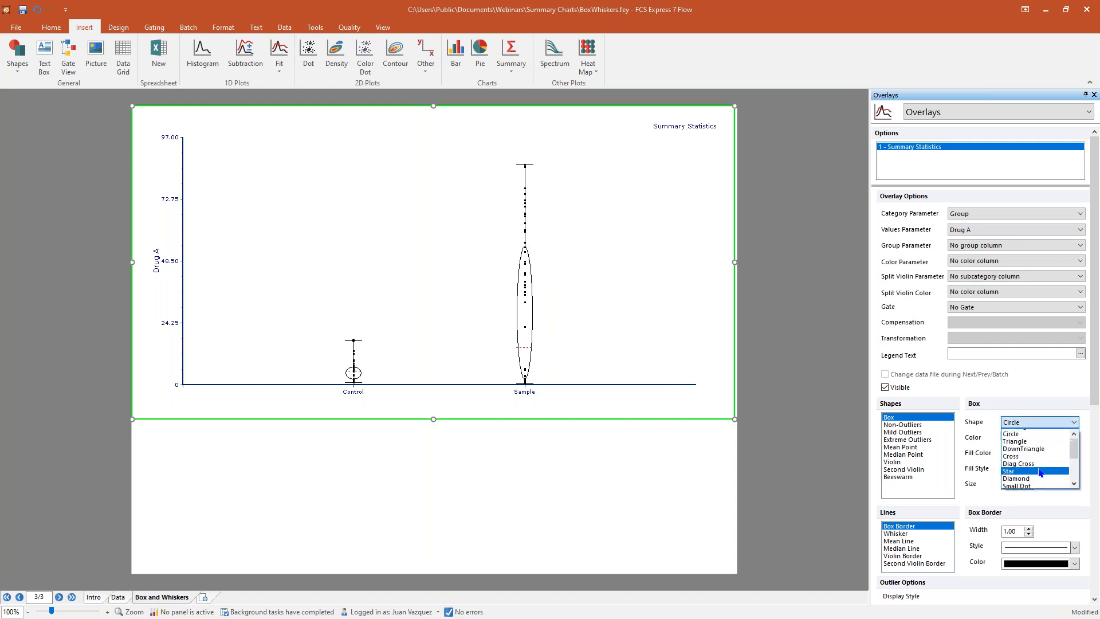
left_click(1018, 433)
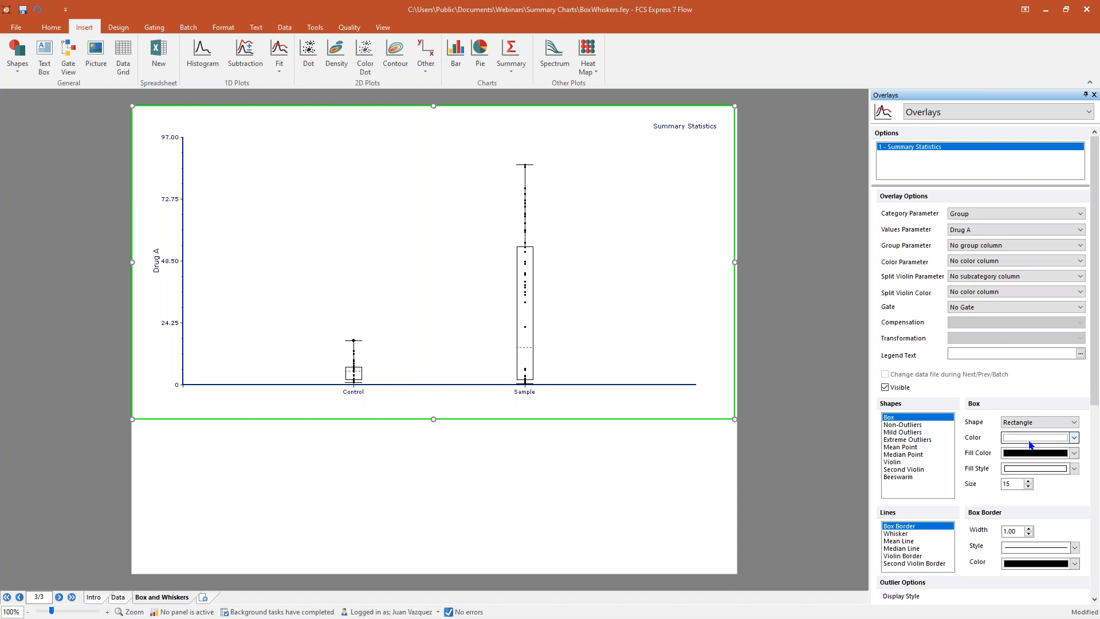
Step: Try cyan for the boxes, and color them by Color Parameter using the Color column
left_click(1029, 439)
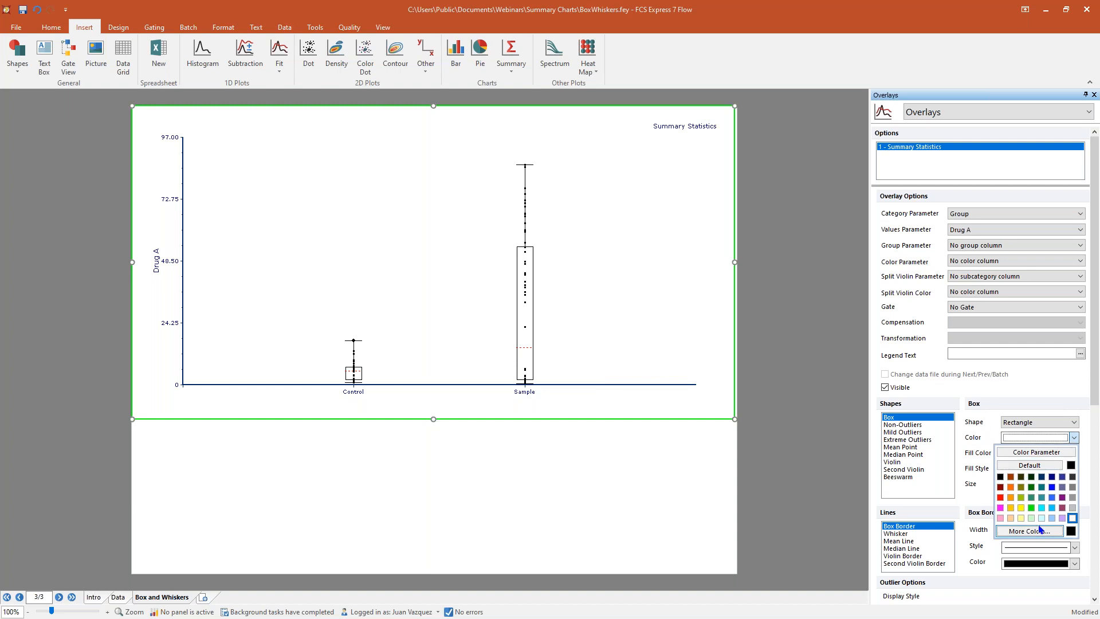
left_click(1042, 508)
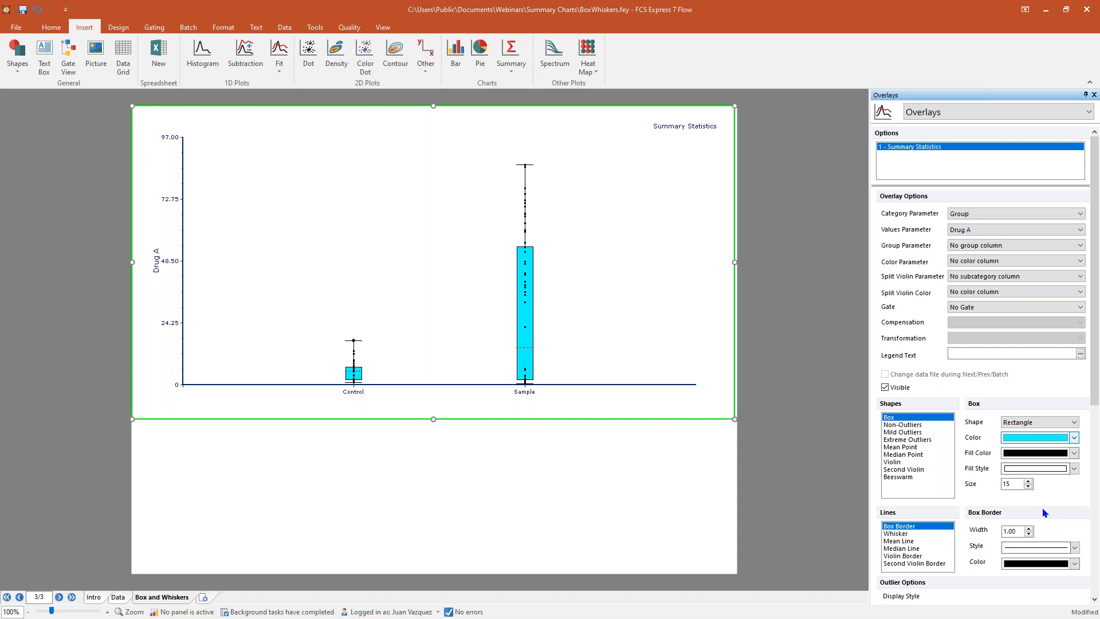
left_click(1044, 438)
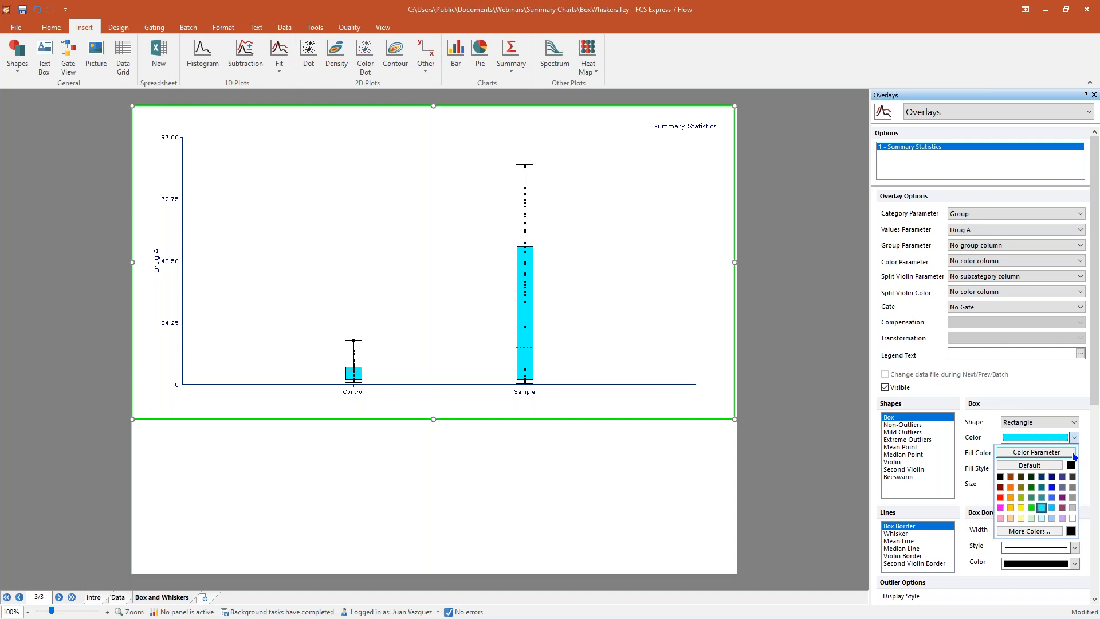
left_click(1058, 452)
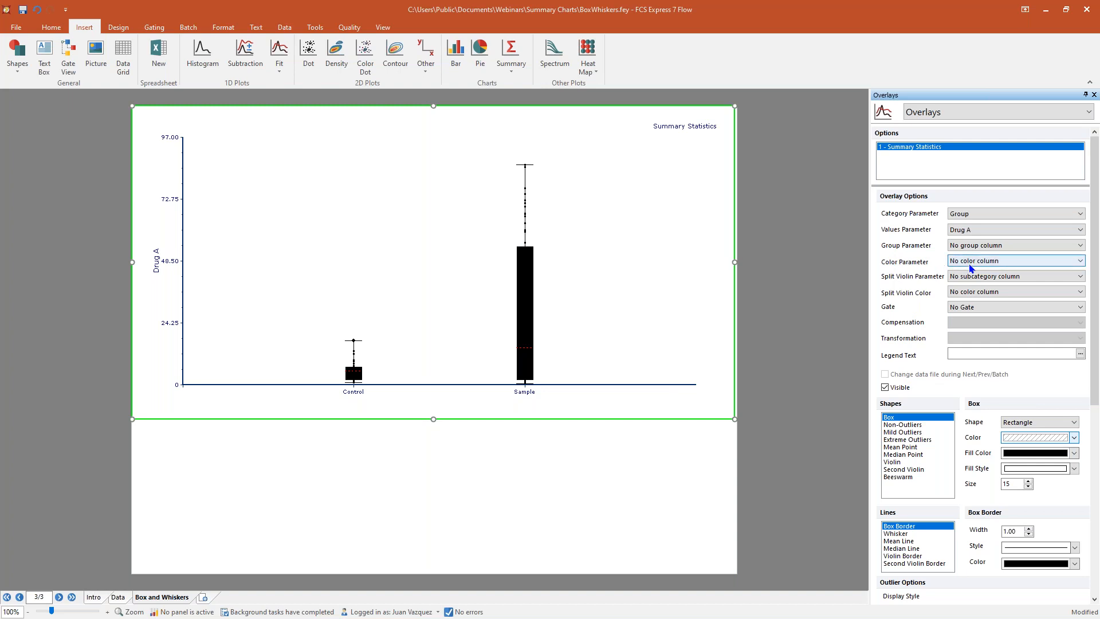
left_click(978, 261)
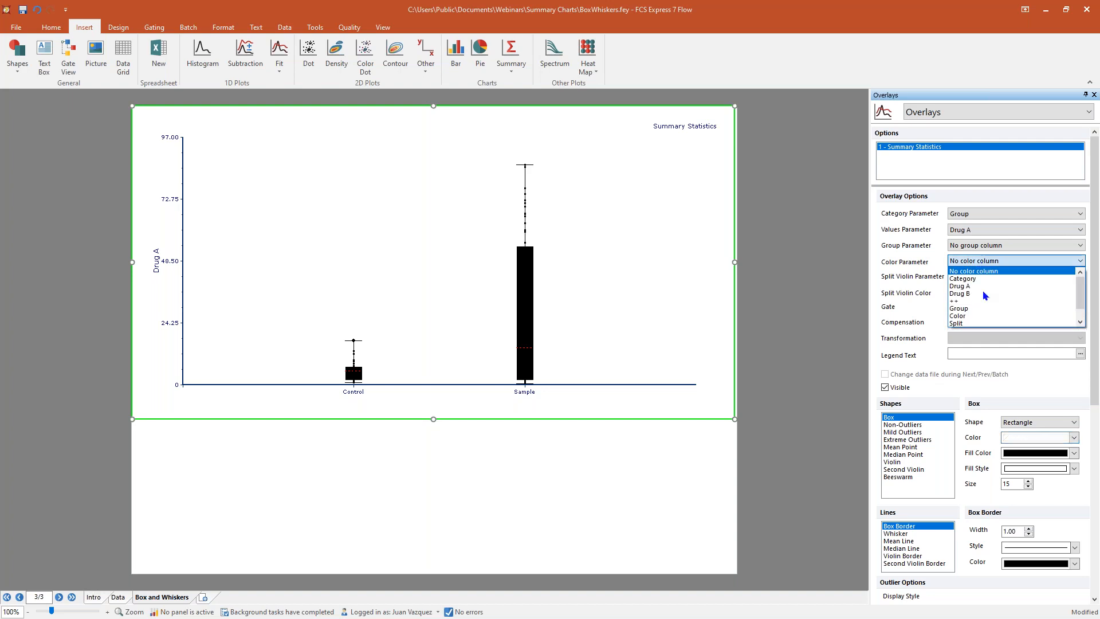
left_click(964, 316)
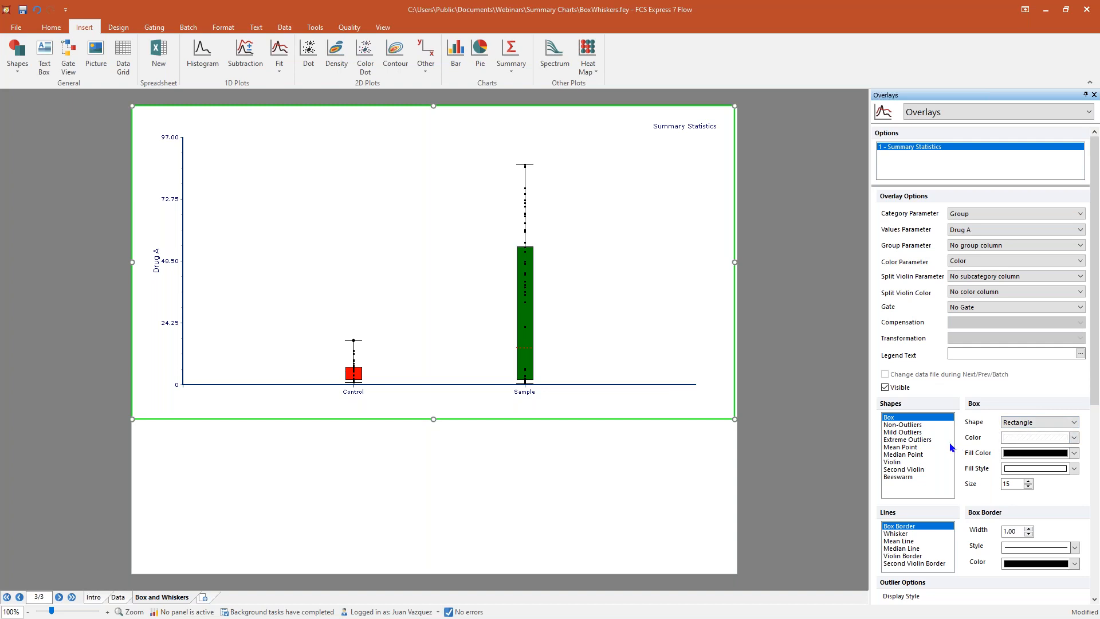
Step: Show the mean points as Left Triangle markers, enlarge them, and select the Median Point shape
left_click(912, 449)
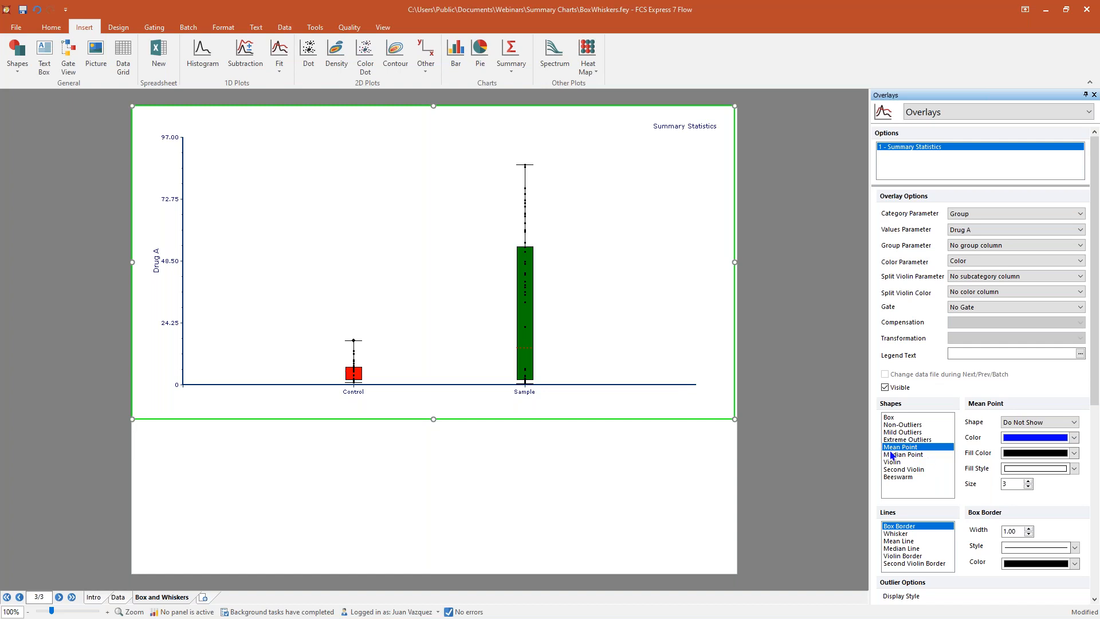
left_click(1021, 427)
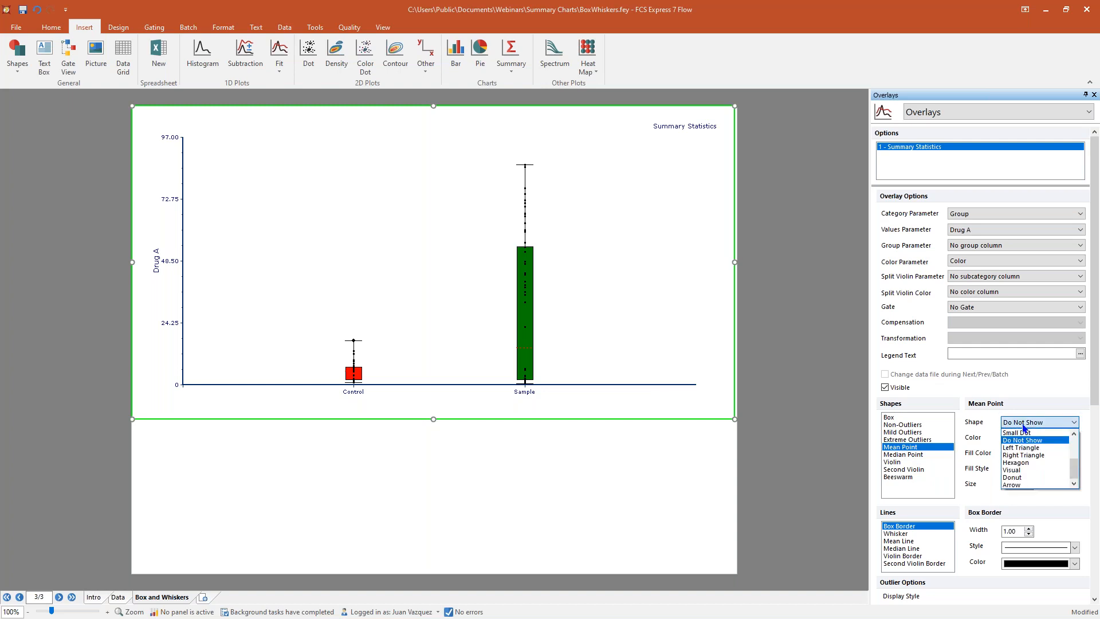
left_click(1029, 447)
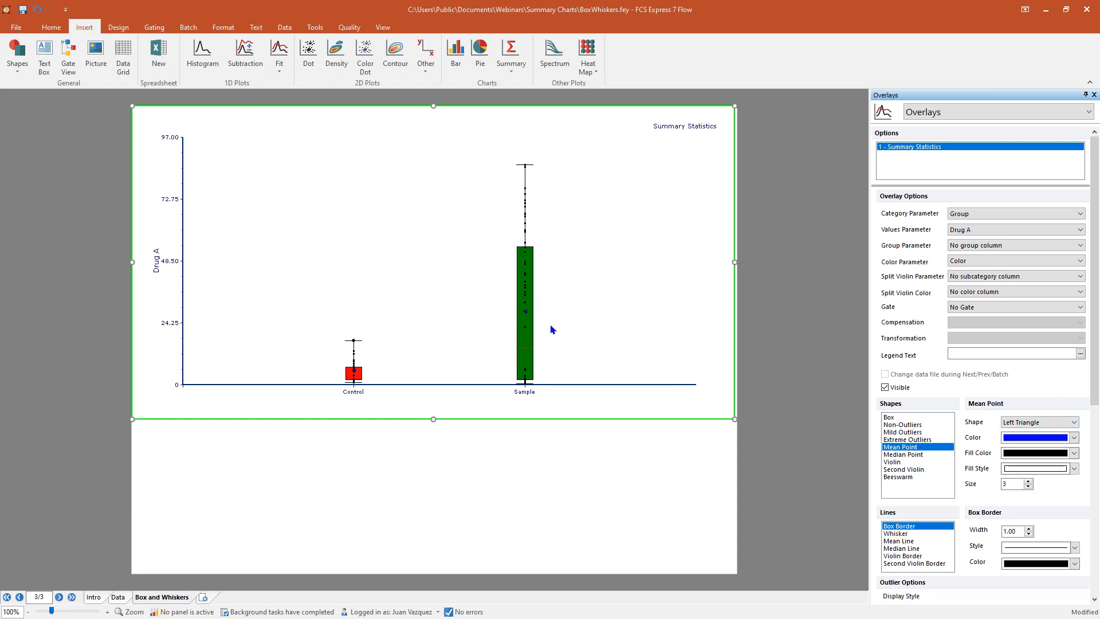
left_click(1010, 486)
left_click_drag(1009, 485, 993, 483)
left_click(916, 455)
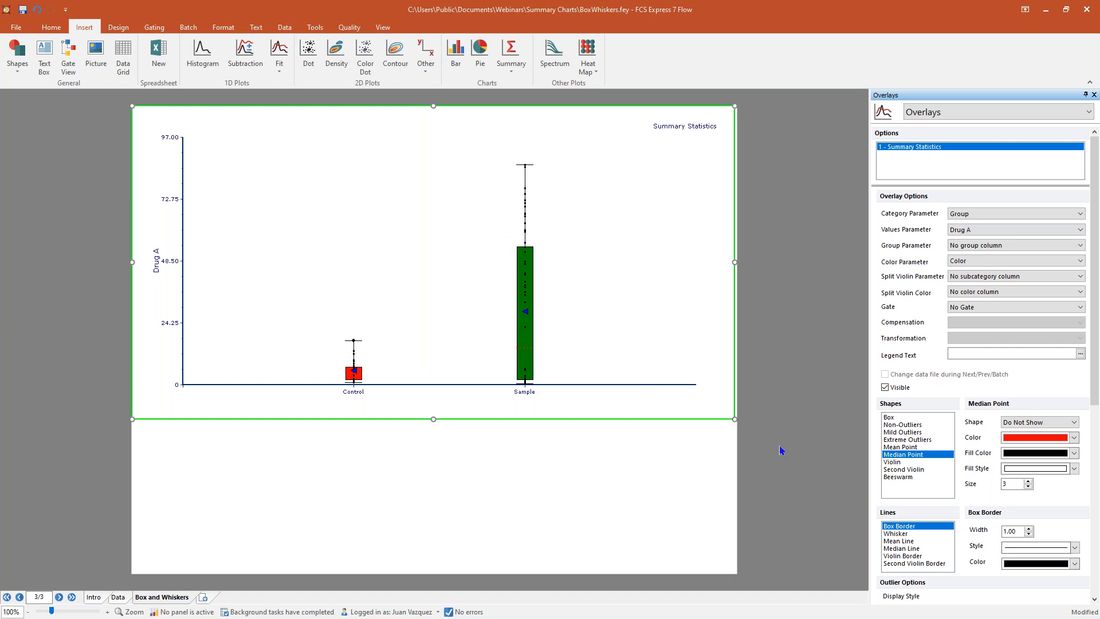
Step: Try a box border width of 3 and dashed magenta whiskers with a width of 5
double_click(1010, 531)
type("3")
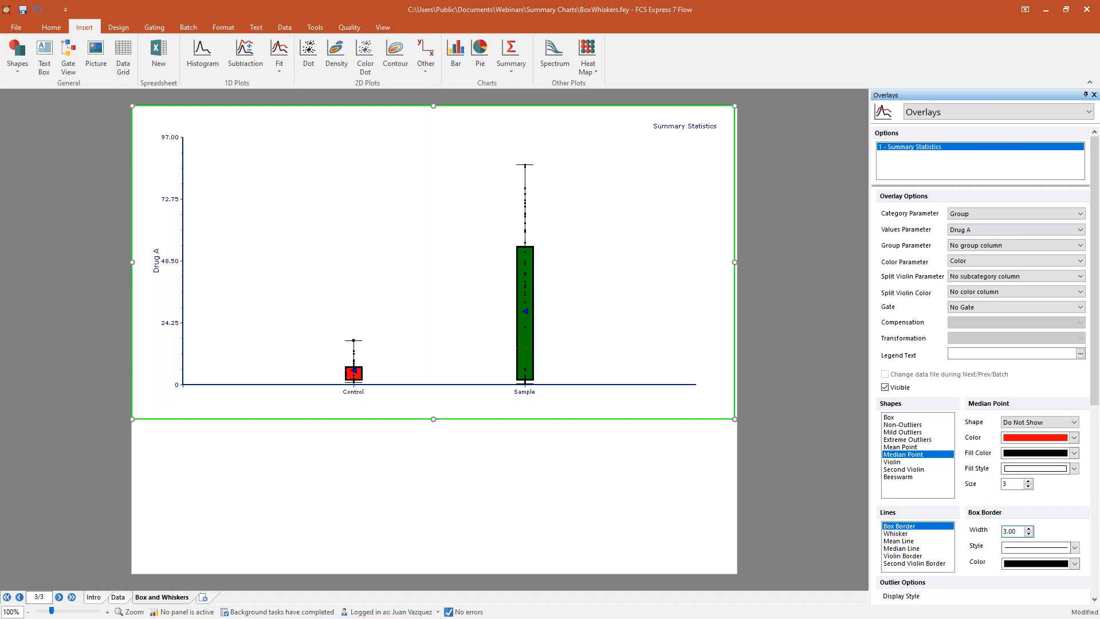
left_click(900, 534)
double_click(1003, 531)
type("5")
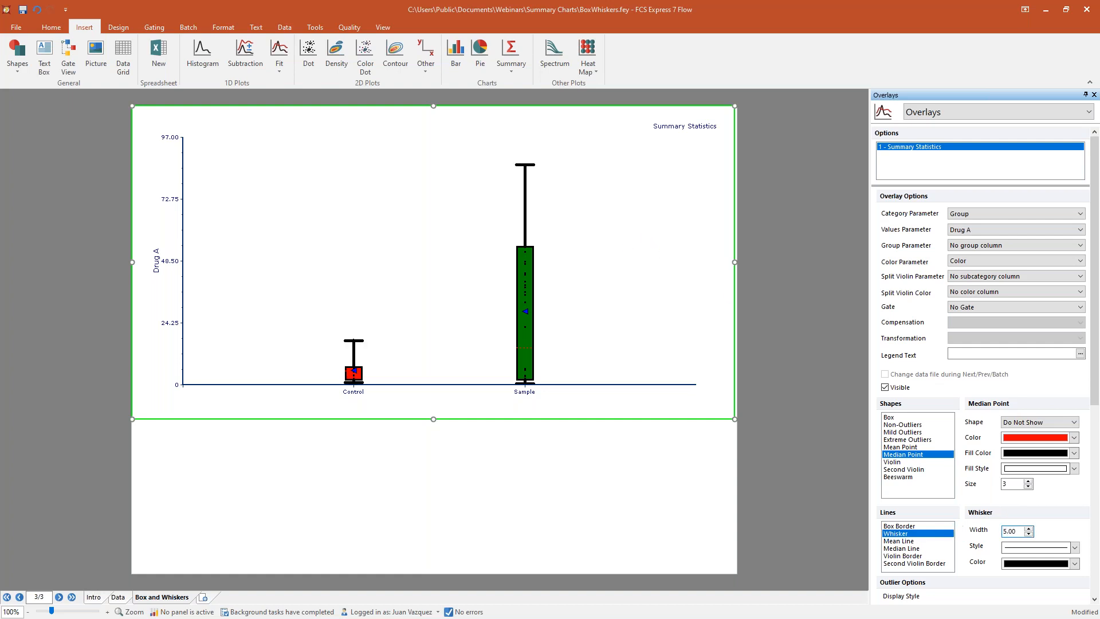
left_click(1038, 547)
left_click(1038, 572)
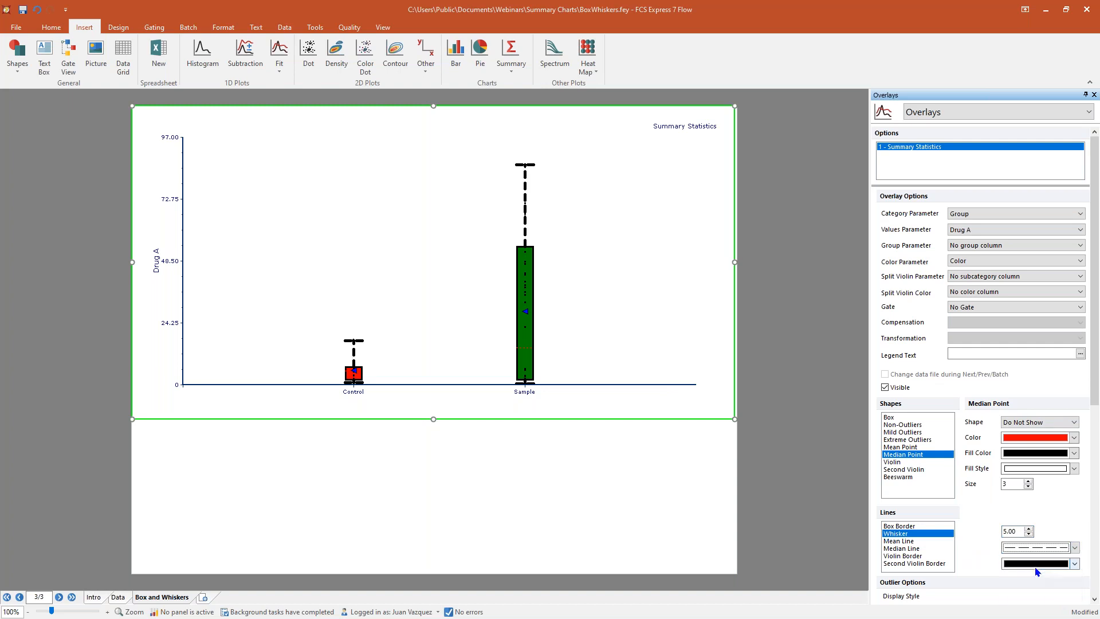
left_click(1032, 564)
left_click(1002, 528)
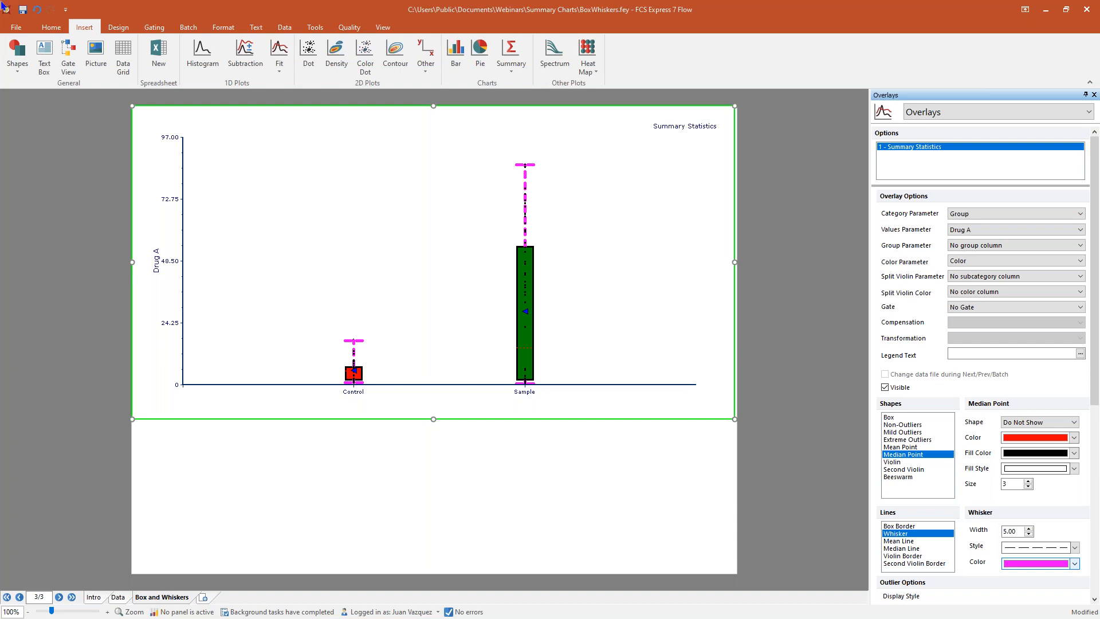
Step: Undo the box border and whisker line formatting changes
left_click(39, 10)
left_click(39, 10)
left_click(39, 10)
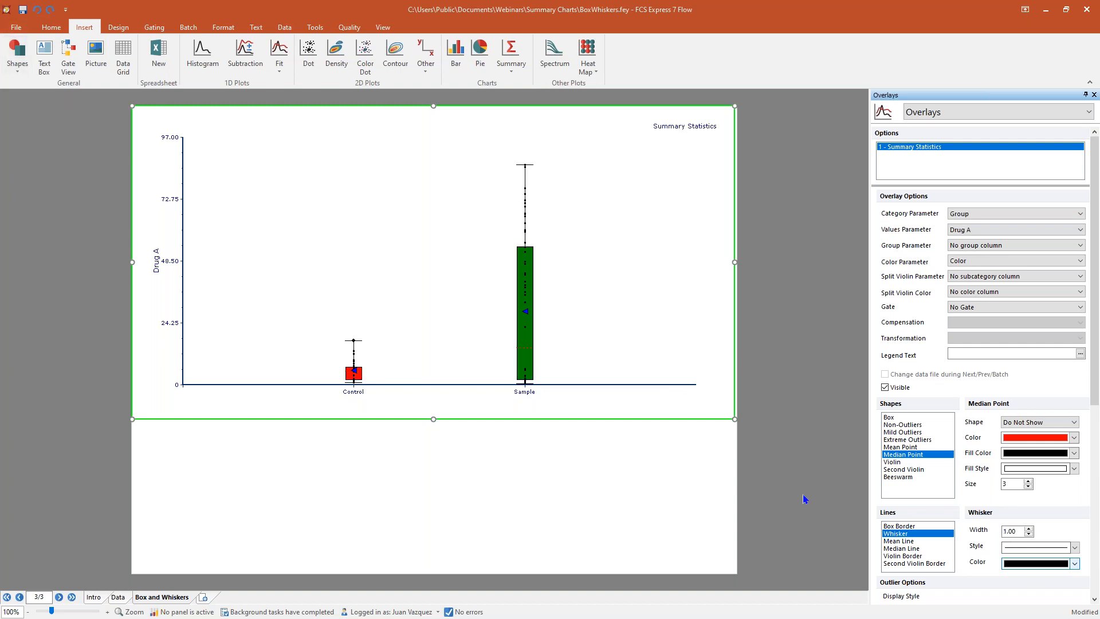
Step: Format the median line in pink with a width of 5 and a solid style
left_click(902, 542)
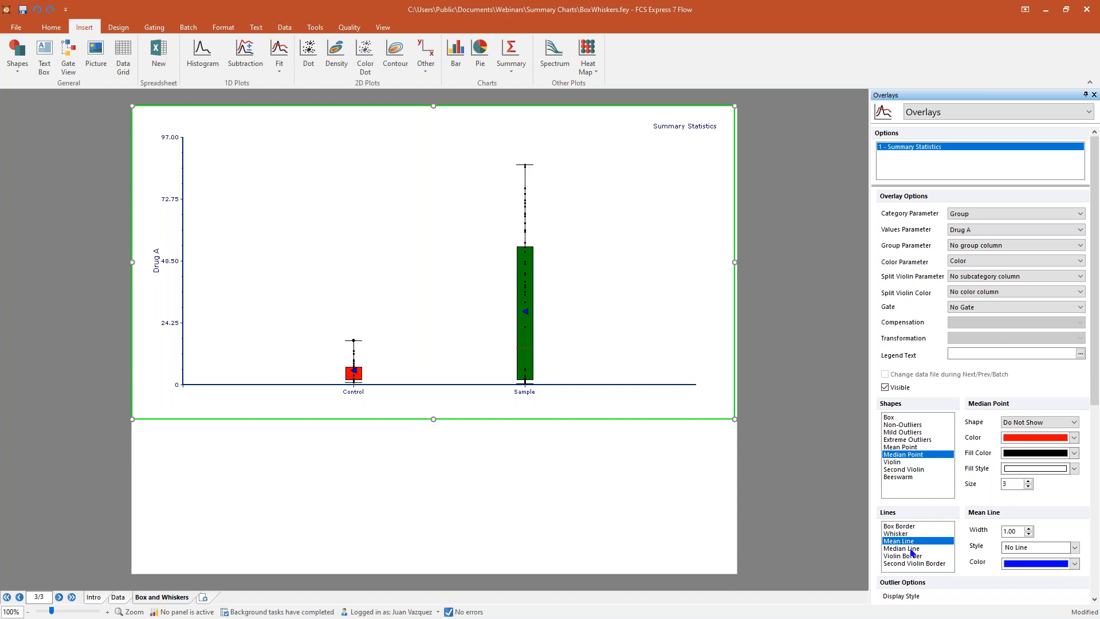
left_click(913, 549)
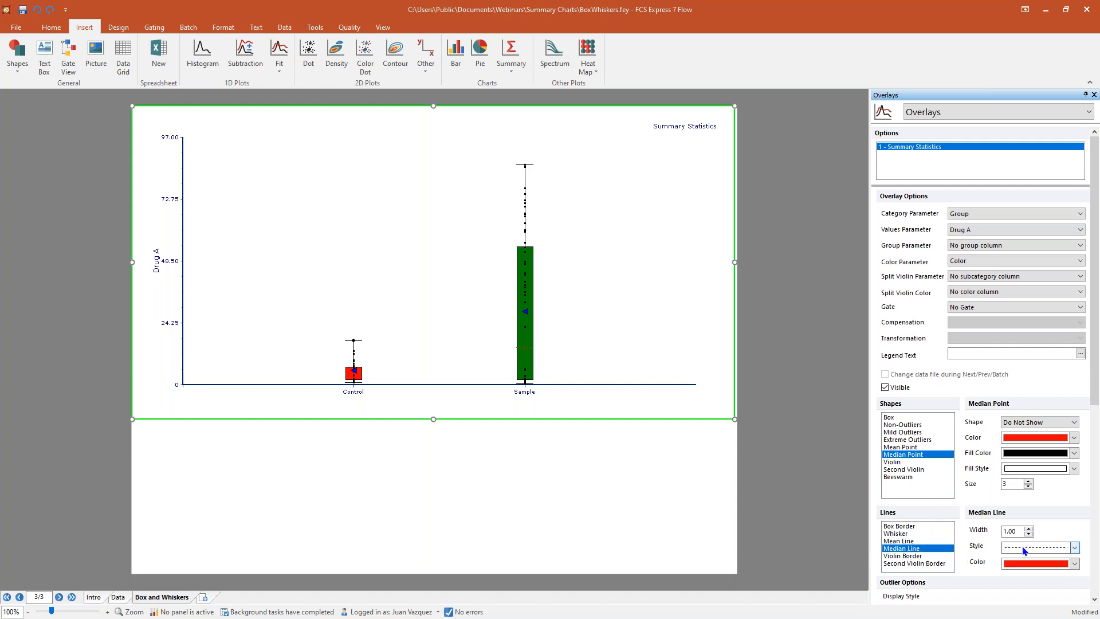
left_click(1031, 563)
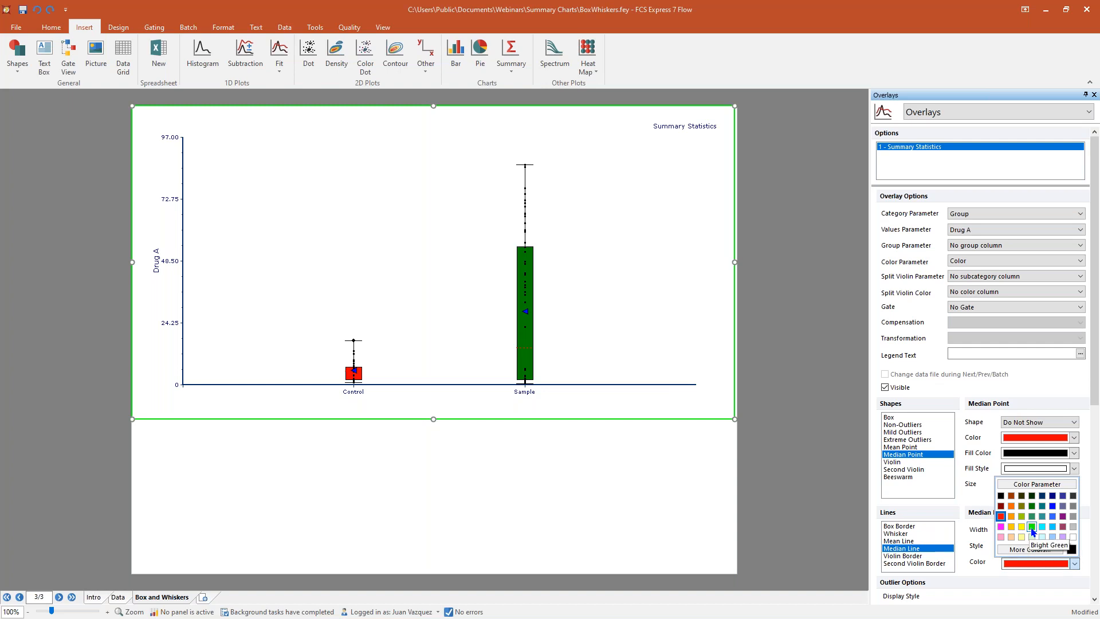
left_click(1001, 527)
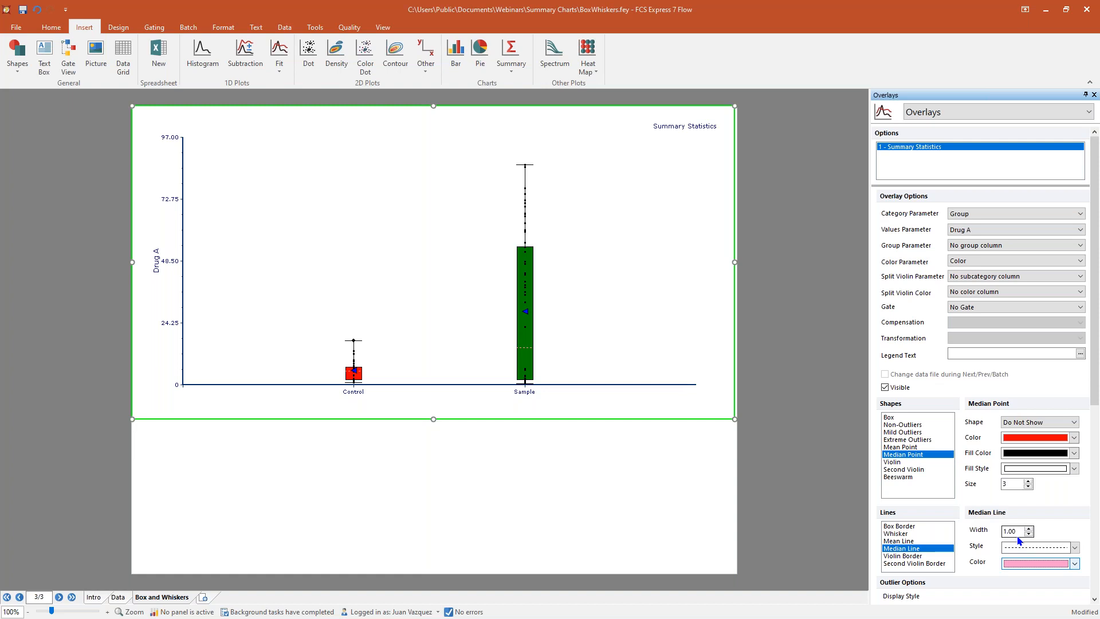
double_click(1015, 532)
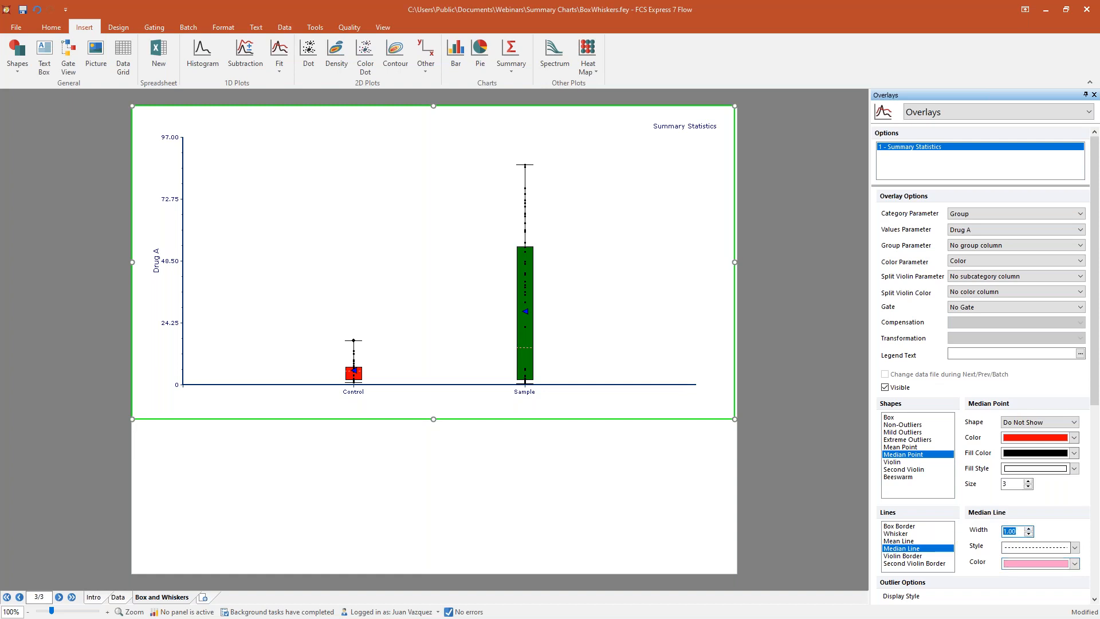
type("5")
left_click(1038, 547)
left_click(1026, 573)
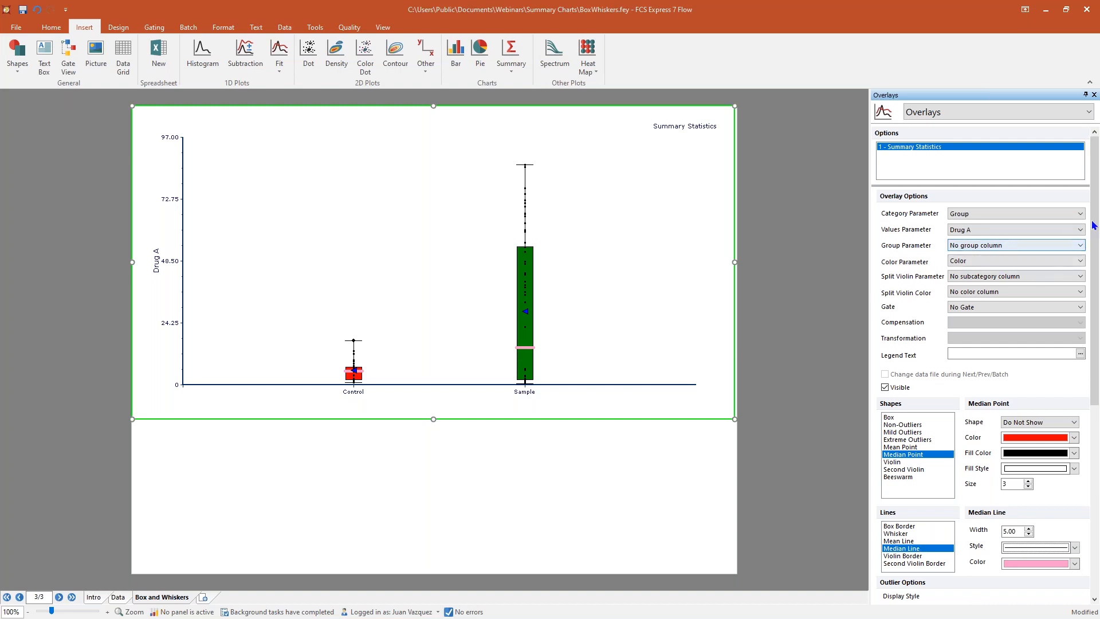
Step: Go to the outlier options and set the median line's style back to solid
left_click_drag(1098, 217, 1097, 338)
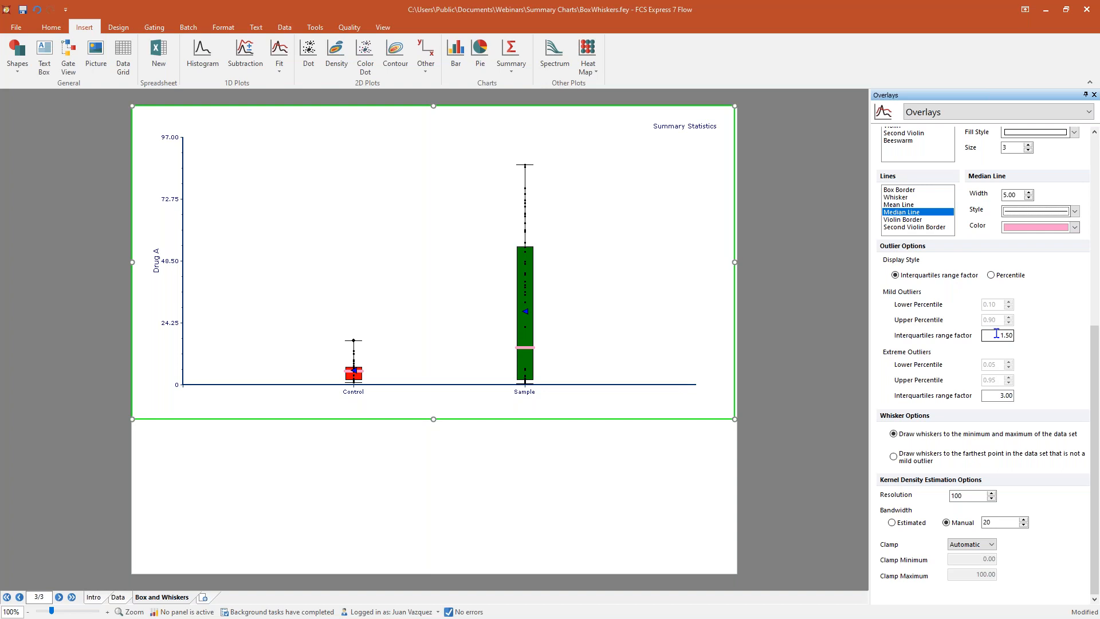
scroll(1074, 350, "down", 3)
left_click(1066, 211)
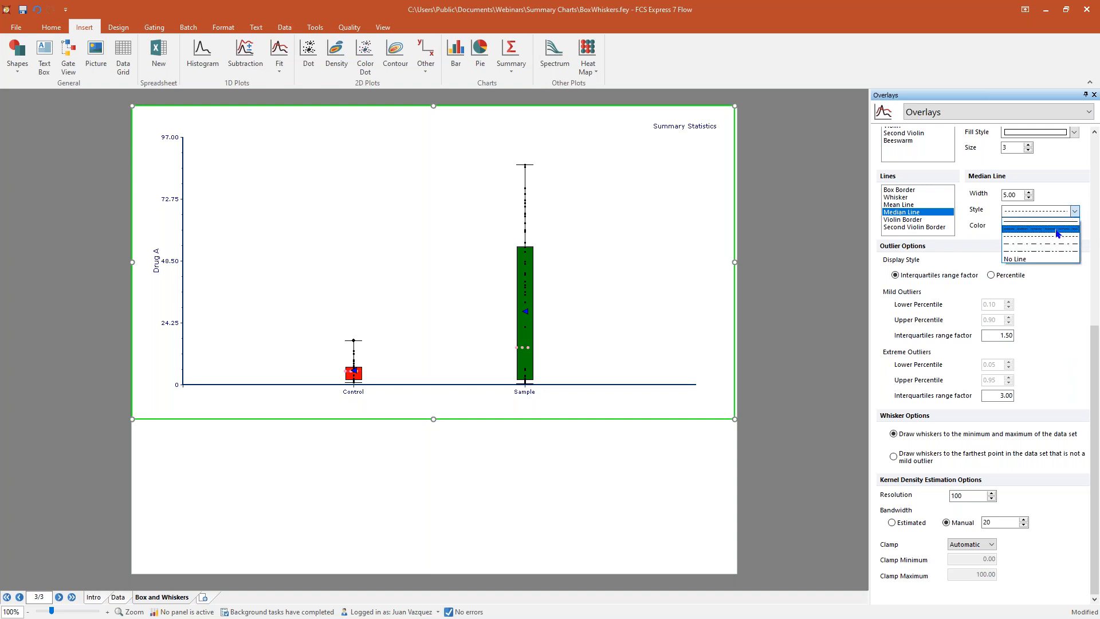
left_click(1055, 221)
Step: Try drawing whiskers to the farthest point that is not a mild outlier, restore minimum and maximum whiskers, and reselect the plot
left_click(1035, 455)
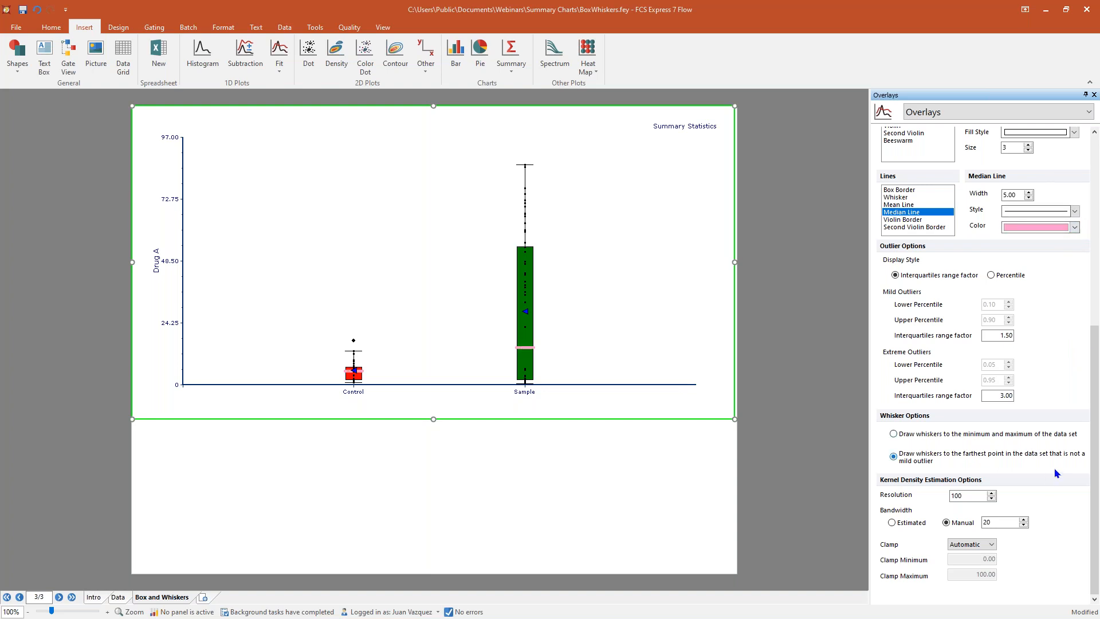
left_click(912, 436)
left_click(769, 260)
left_click(631, 277)
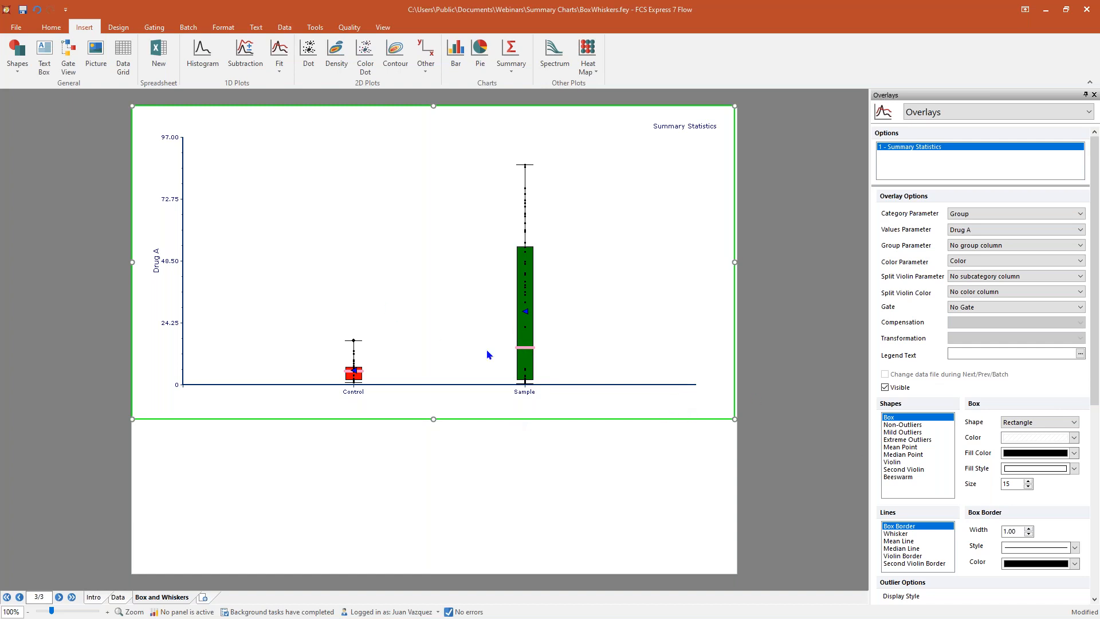
Step: Set the box and whiskers plot's Group Parameter to Category
left_click(974, 247)
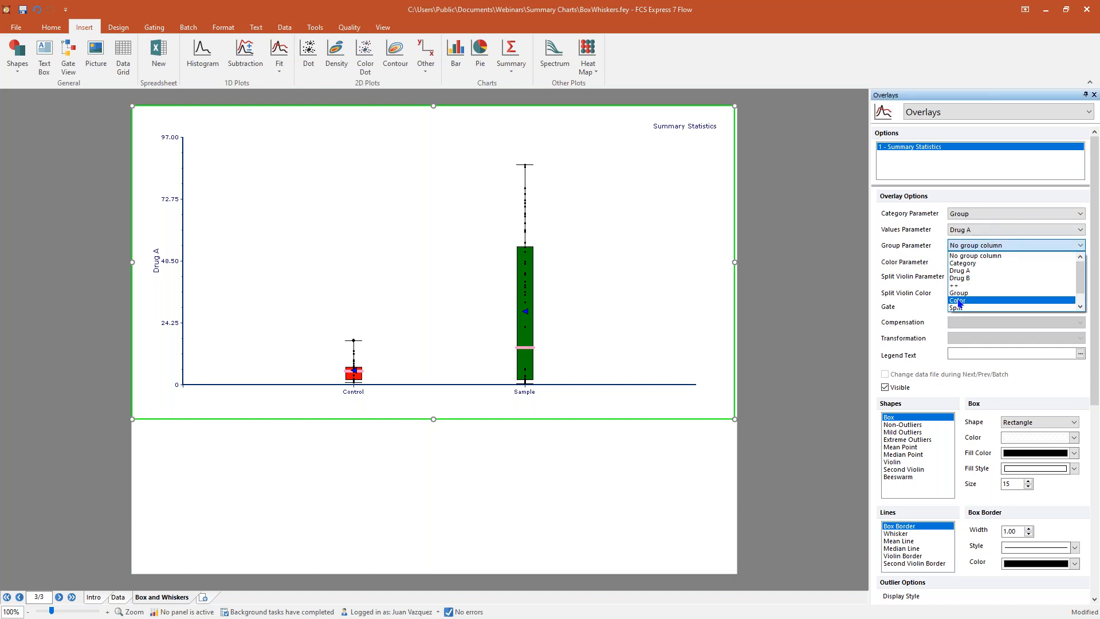
left_click(965, 263)
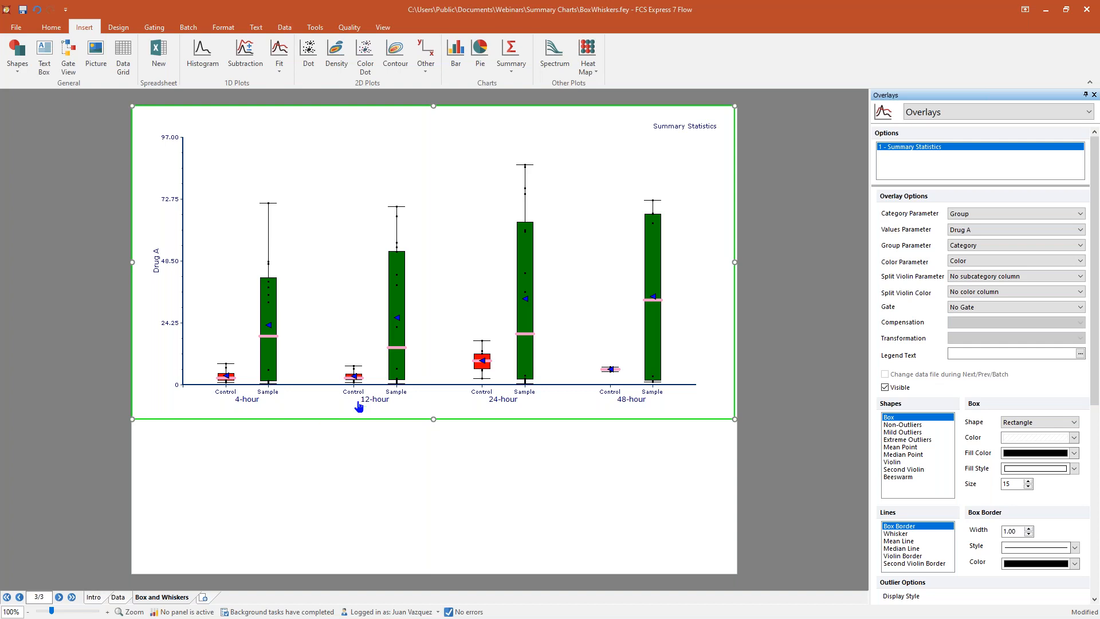
Step: Check the plot's option for saving the selection as a picture, and open the layout export options
right_click(735, 296)
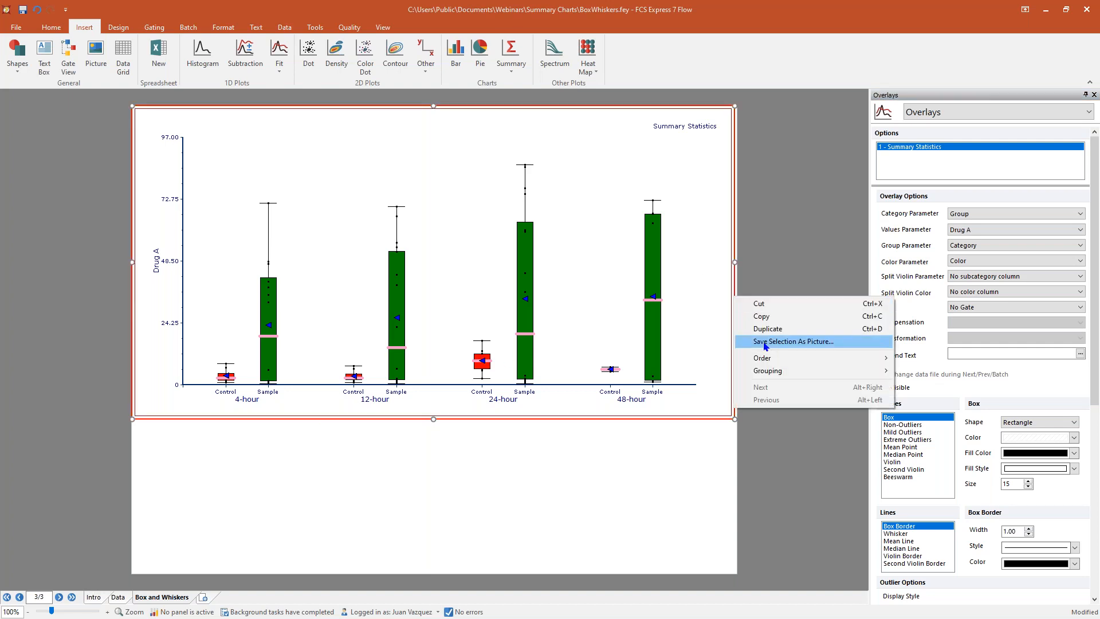
left_click(473, 502)
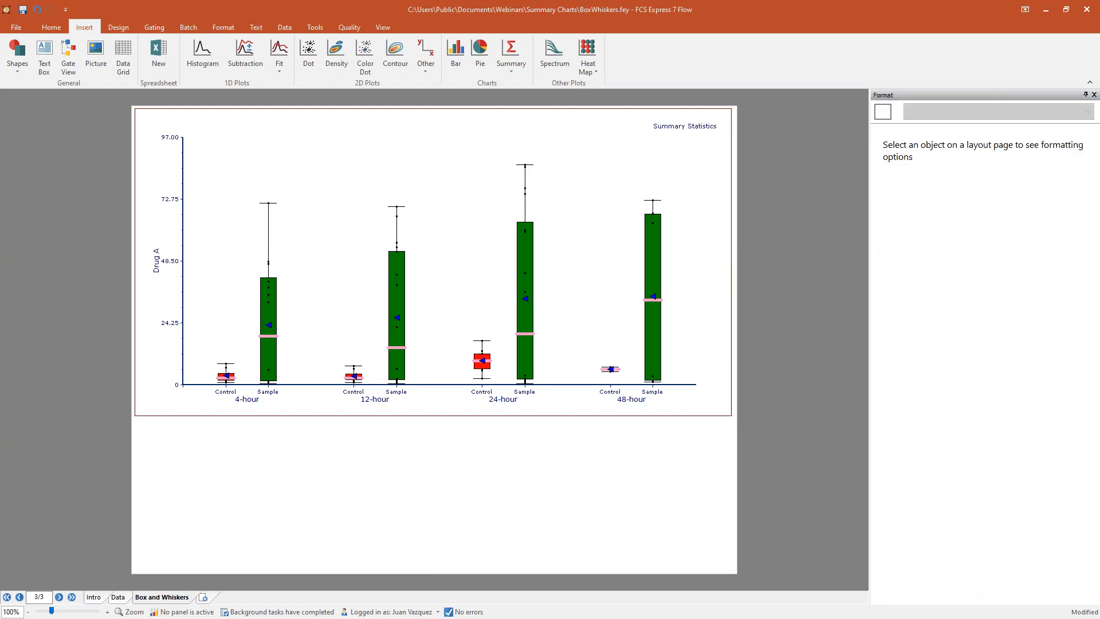
left_click(16, 29)
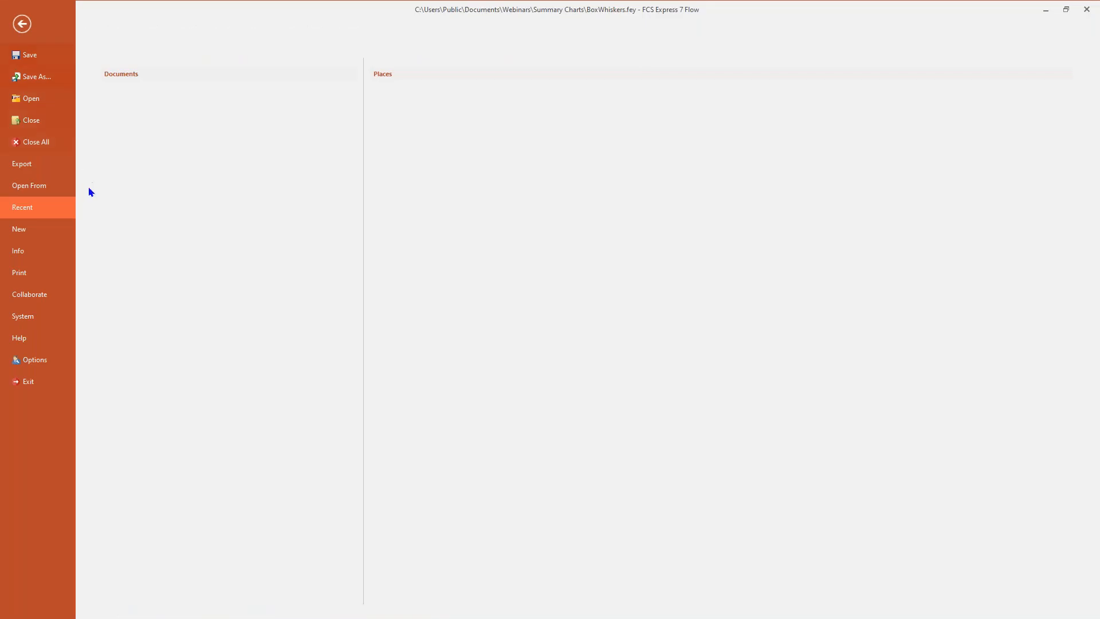
left_click(26, 166)
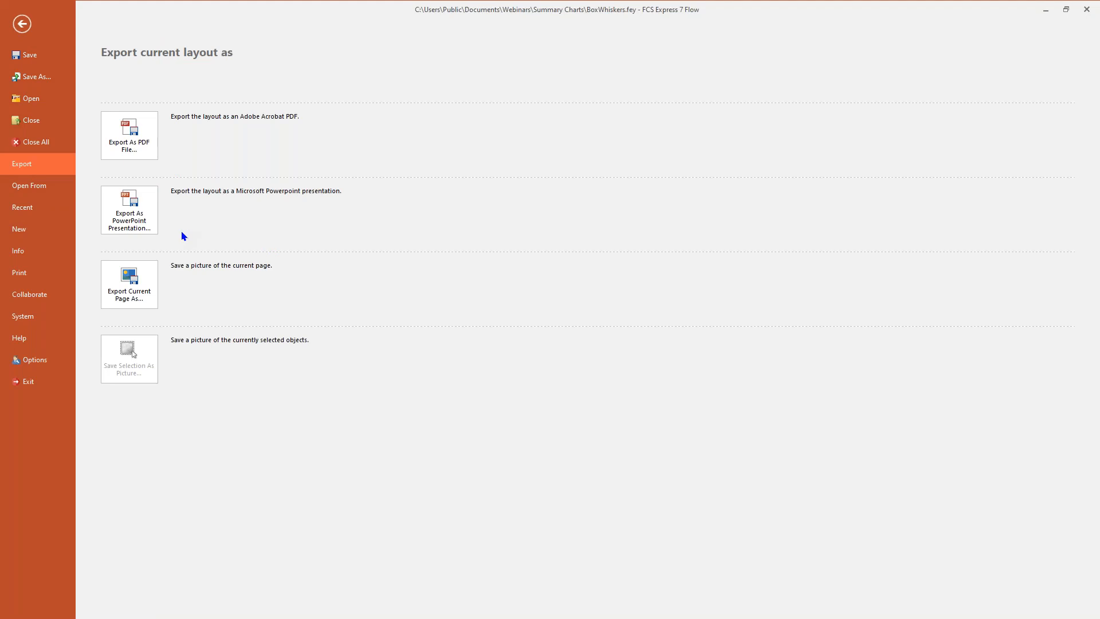
Step: Leave the export options and close the BoxWhiskers layout
left_click(20, 24)
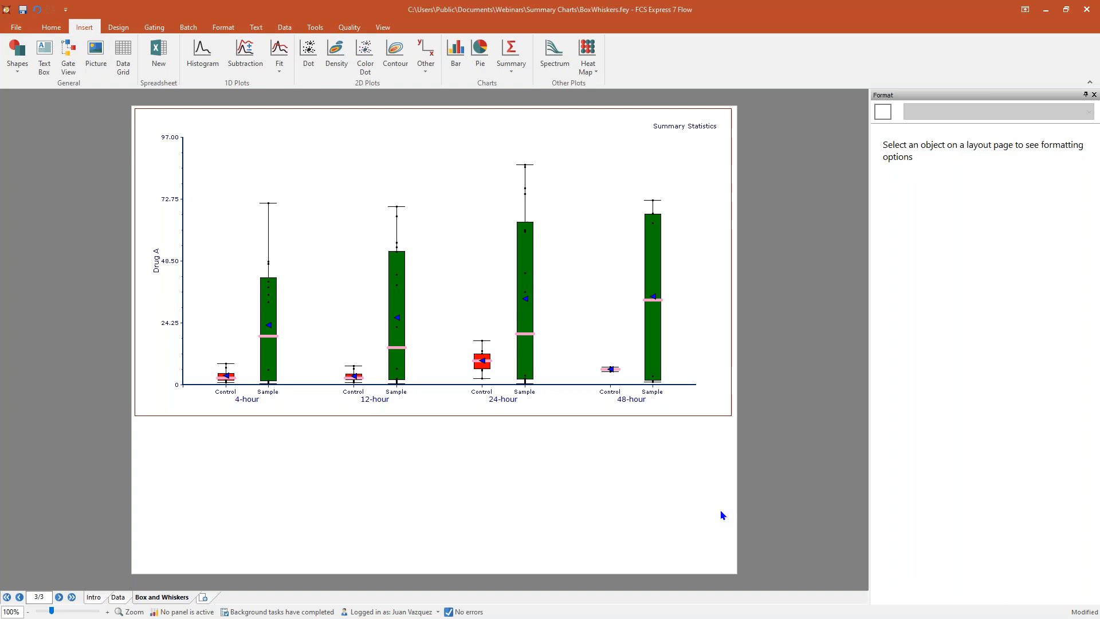
left_click(1087, 11)
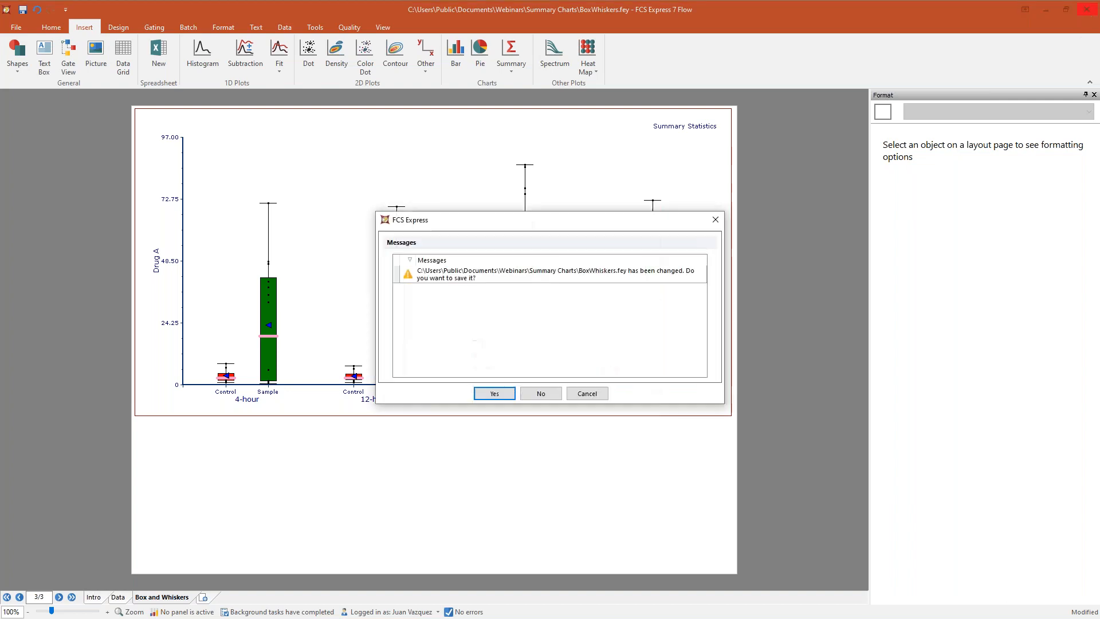
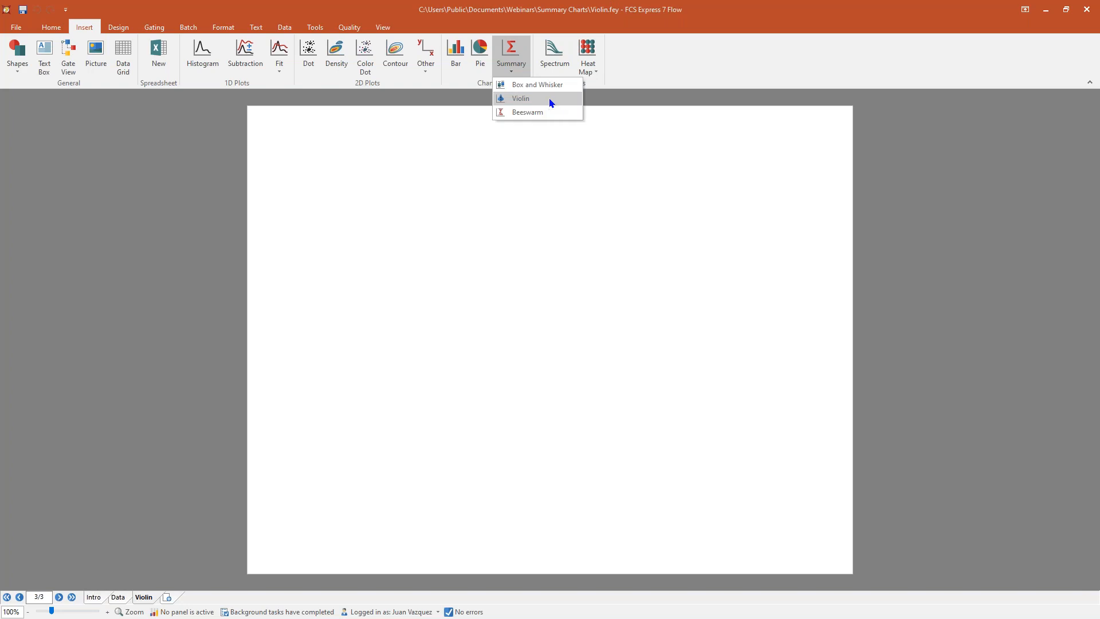
Step: Insert a violin summary plot spanning nearly the full width of the upper half of the blank Violin page
left_click(551, 102)
mouse_move(256, 112)
left_mouse_down()
mouse_move(472, 178)
mouse_move(834, 368)
left_mouse_up()
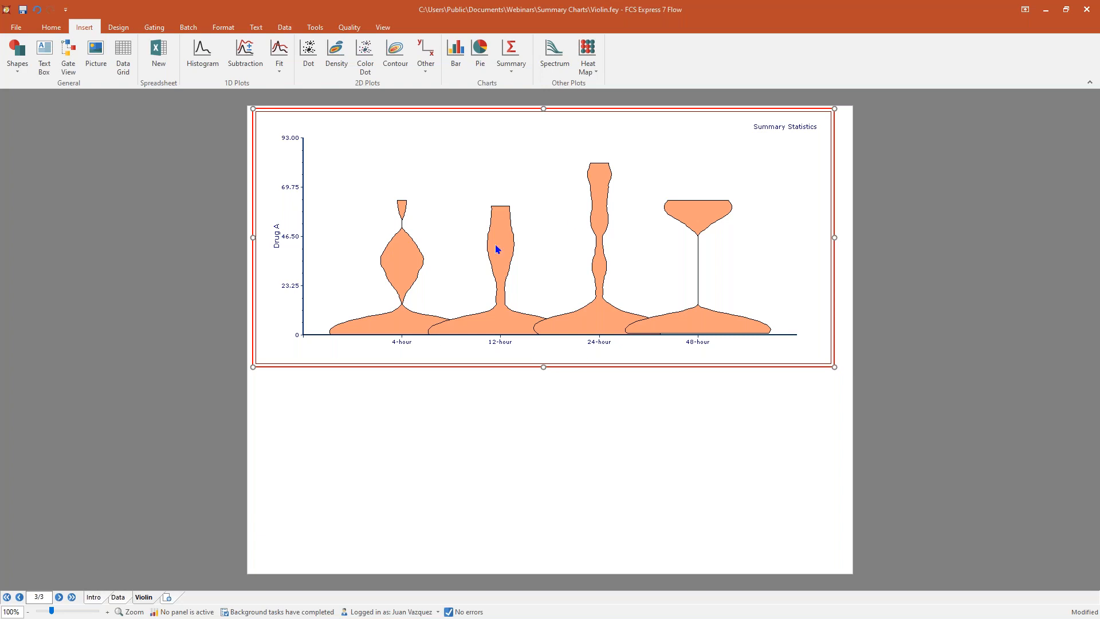
Step: Try Group as the violin plot's X axis parameter, and restore Category
double_click(557, 352)
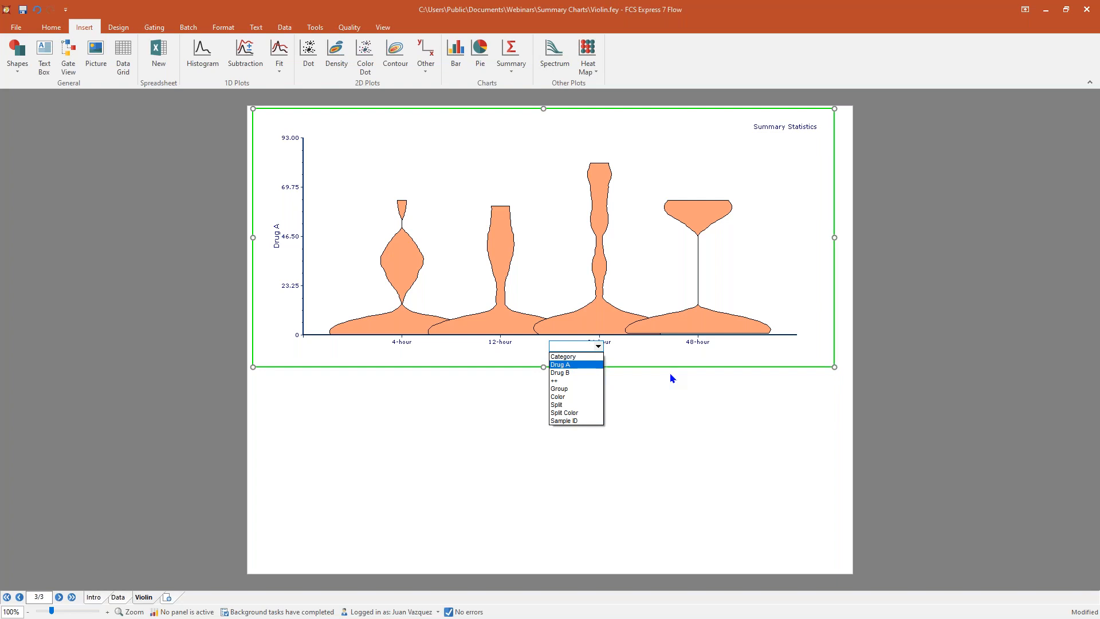
left_click(573, 389)
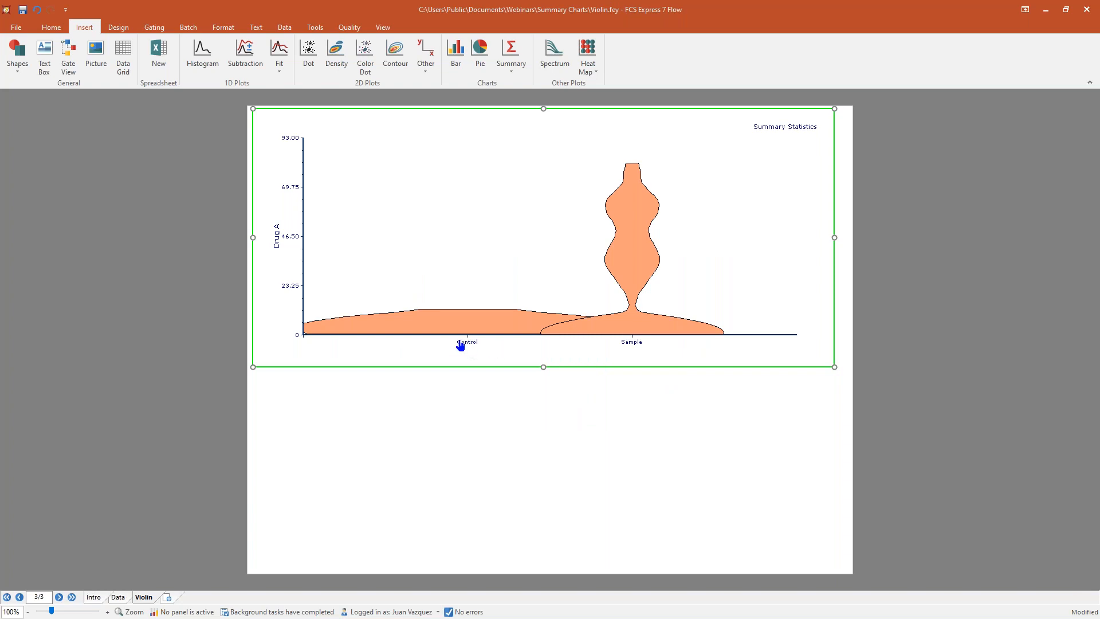
left_click(545, 356)
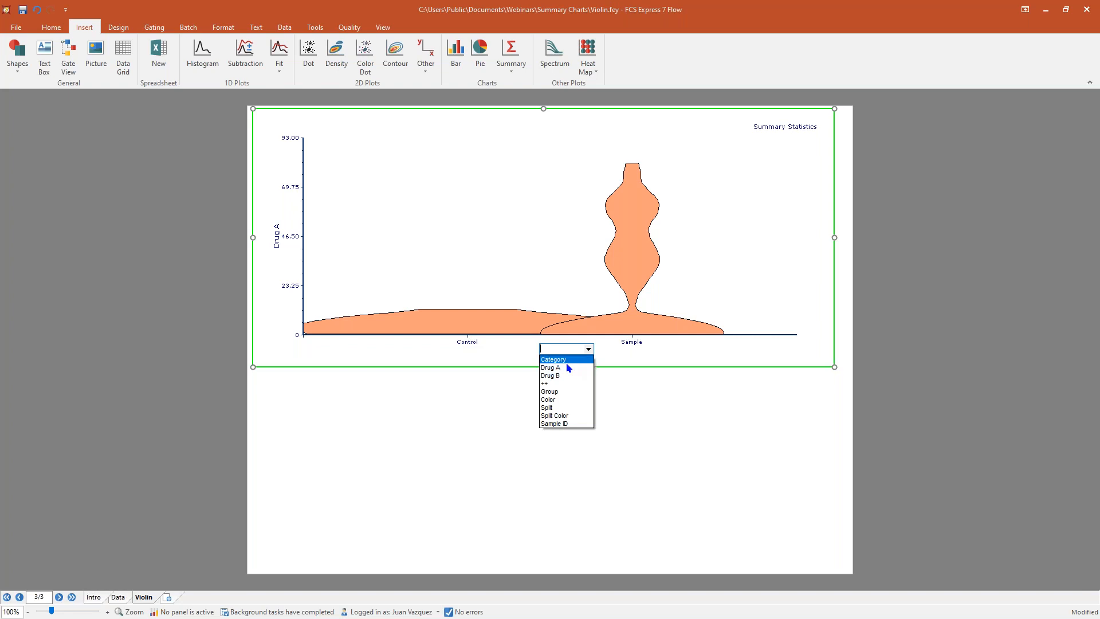
left_click(568, 367)
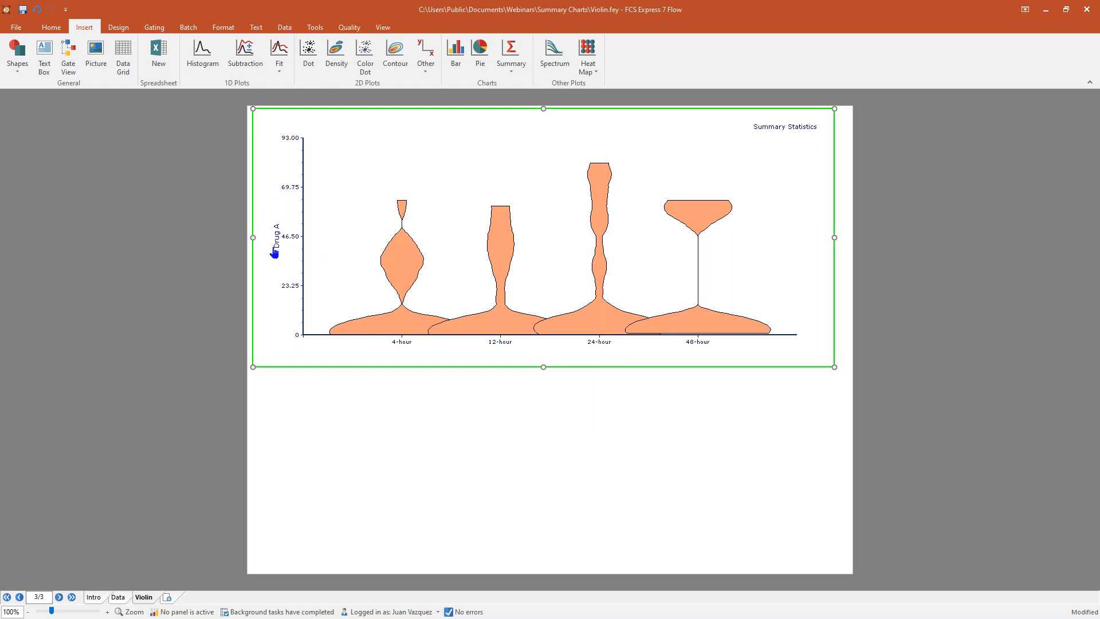
Step: Try Drug B and ++ as the violin plot's Y axis parameter, and restore Drug A
left_click(279, 241)
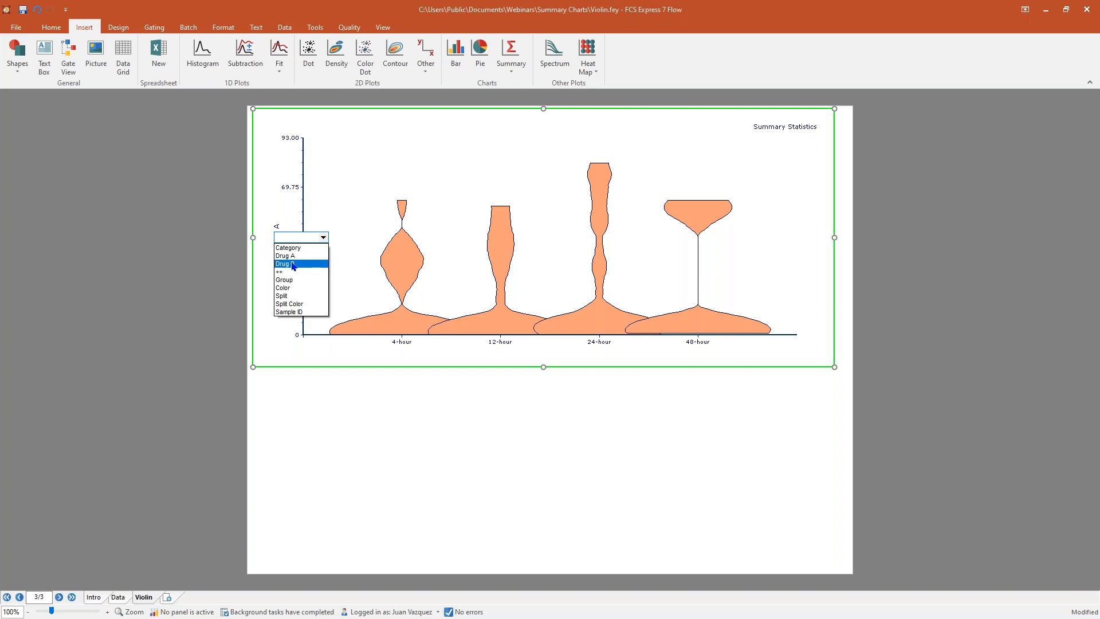
left_click(285, 263)
left_click(281, 240)
left_click(284, 276)
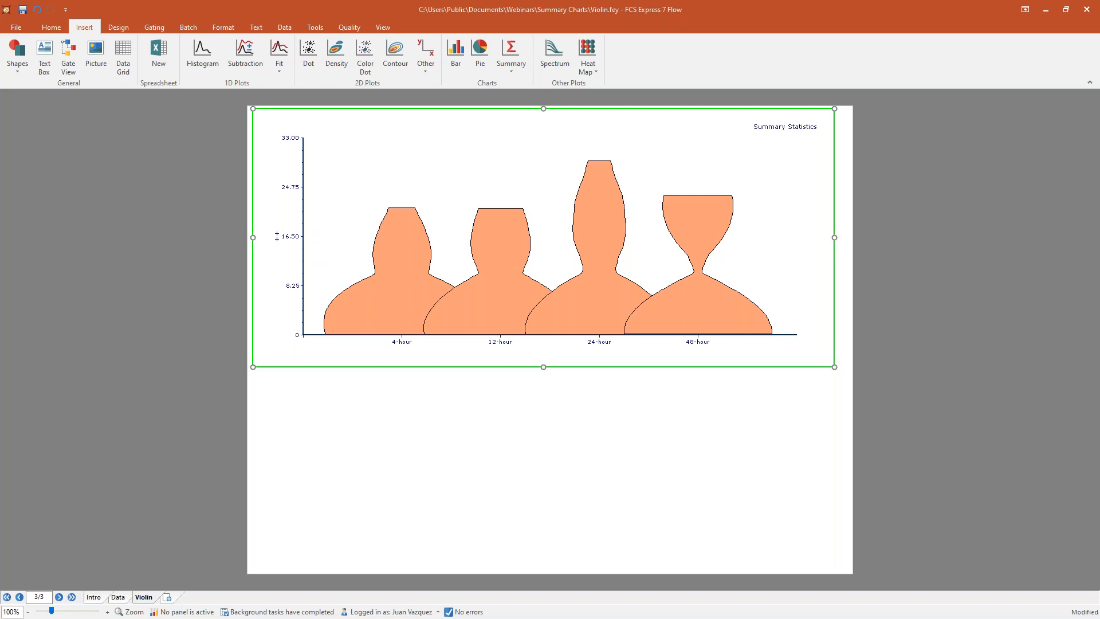
left_click(281, 244)
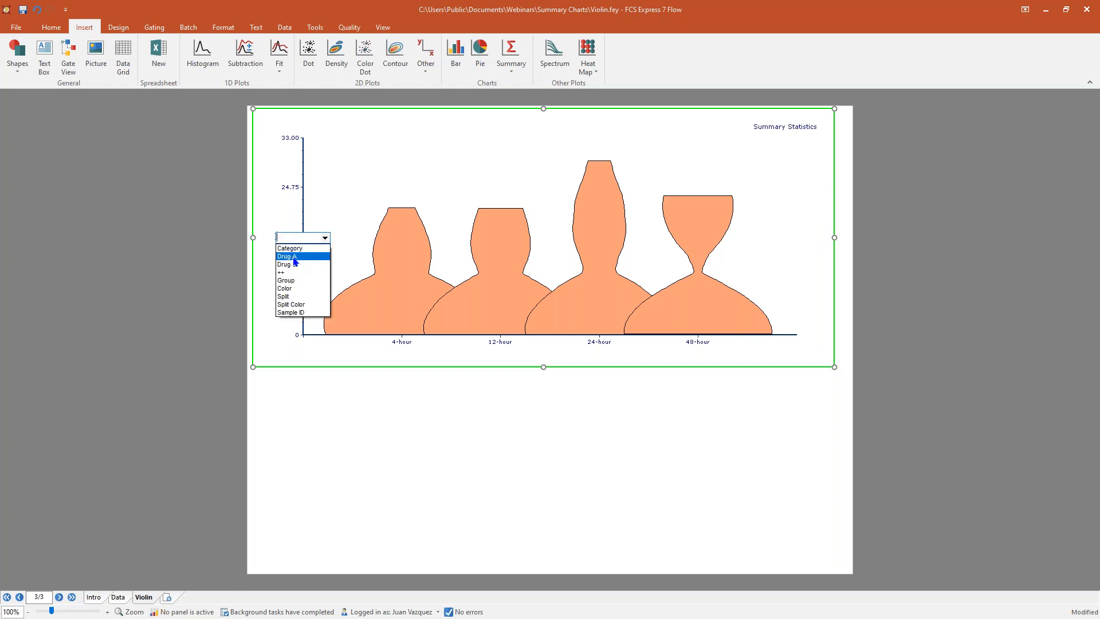
left_click(283, 251)
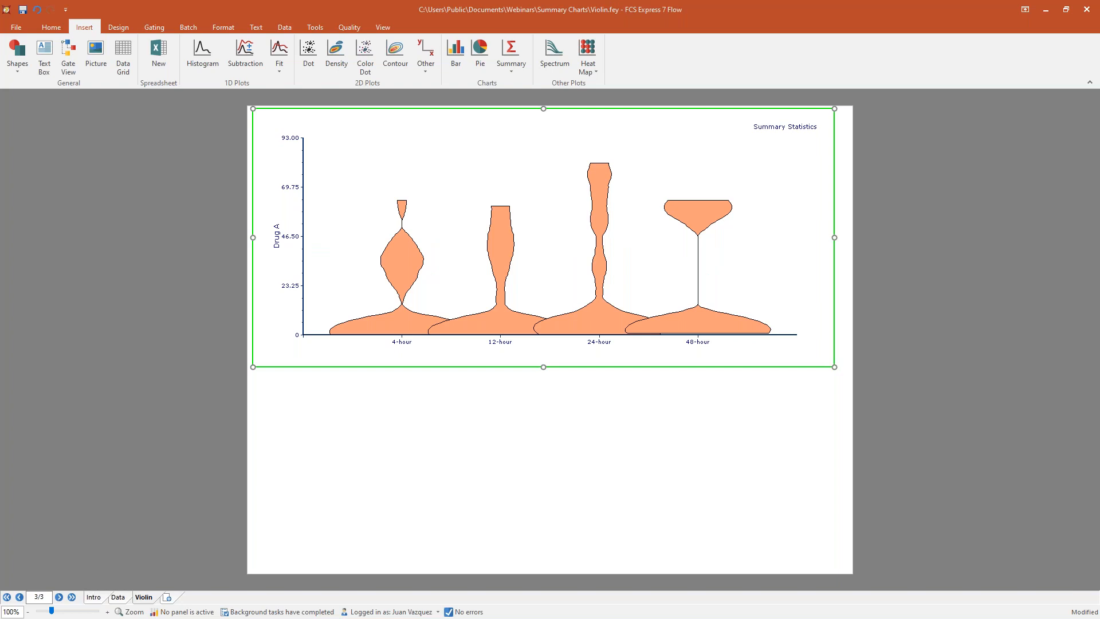
Step: Go to the violin plot's overlay formatting options and set the Split Violin Parameter to Split
right_click(790, 174)
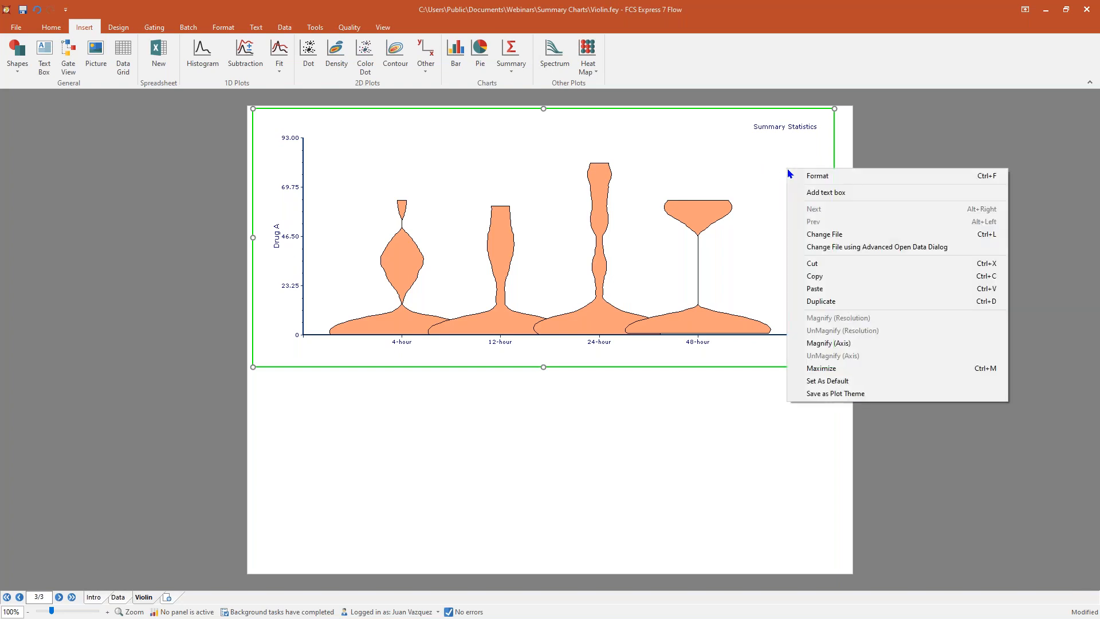
left_click(835, 175)
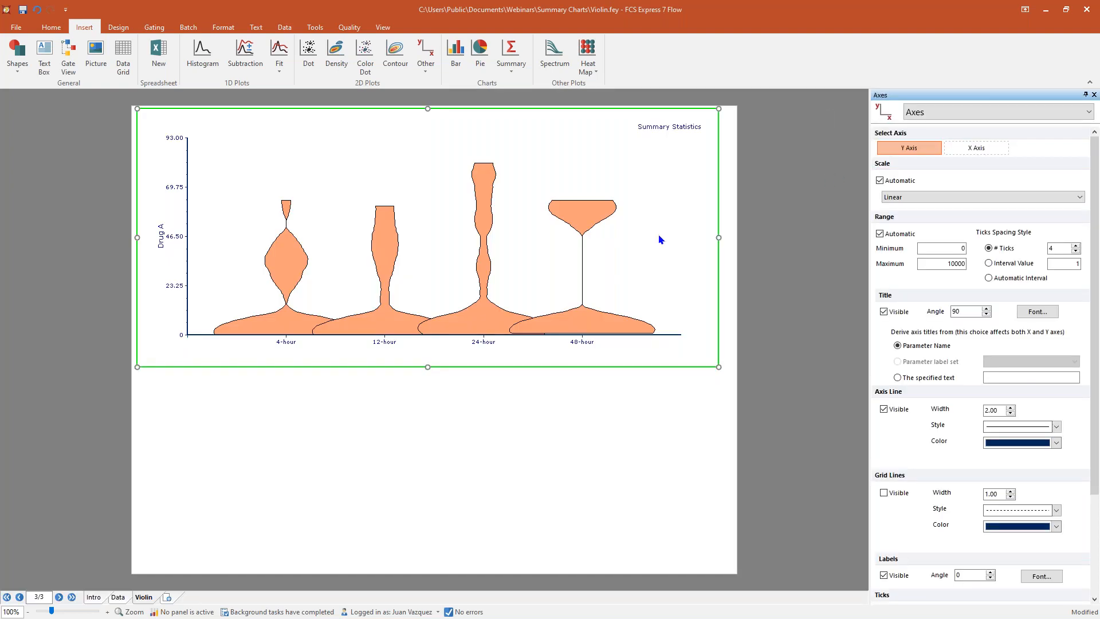
left_click(969, 112)
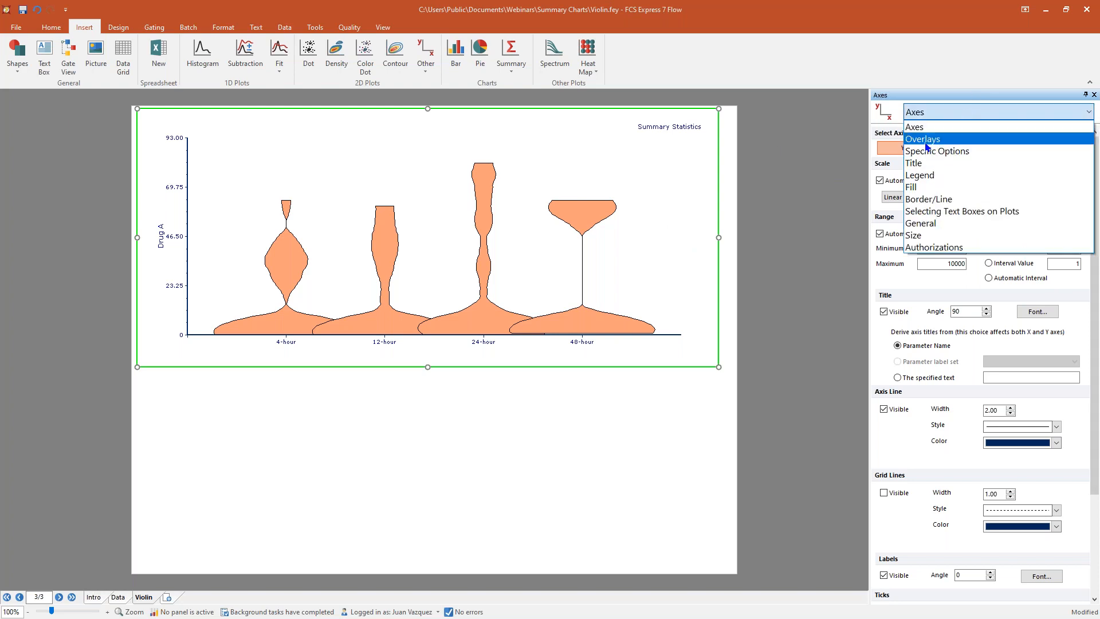
left_click(924, 139)
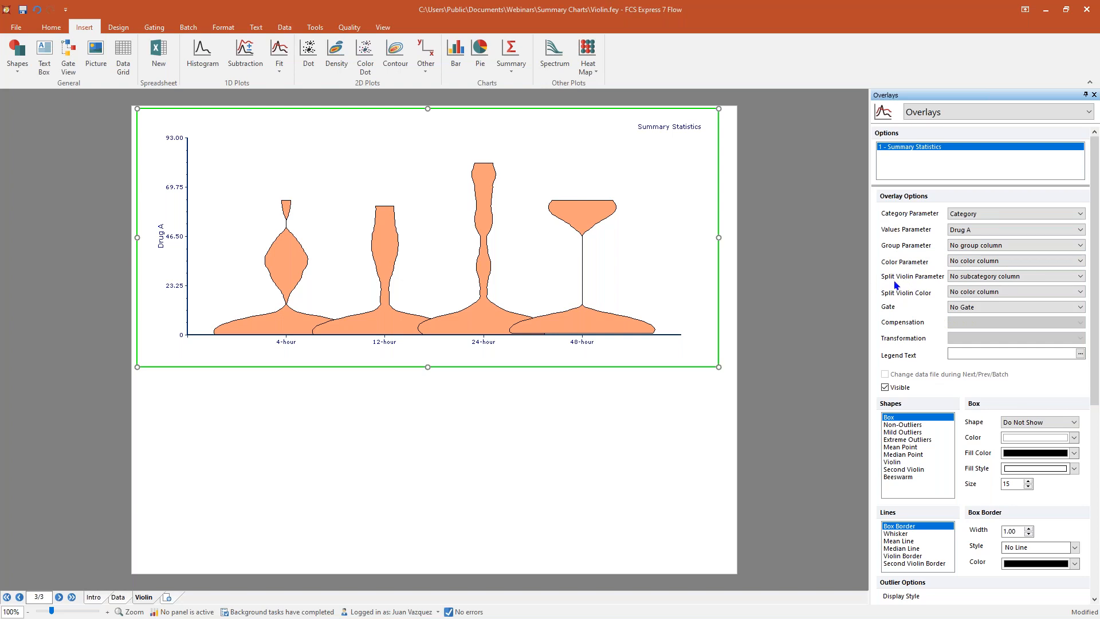
left_click(967, 277)
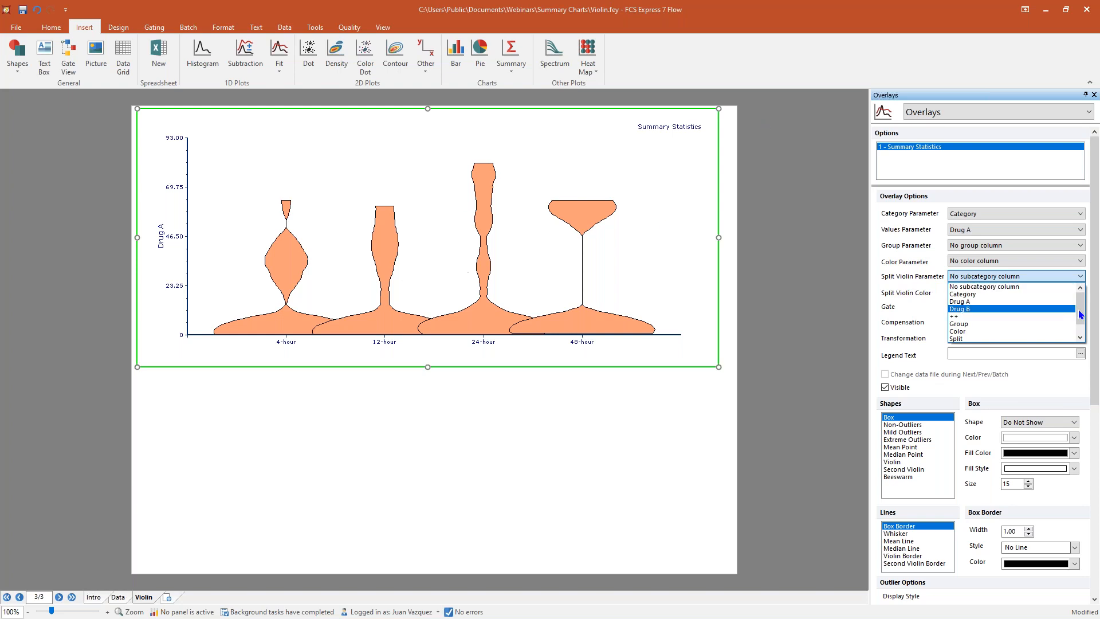
left_click(973, 339)
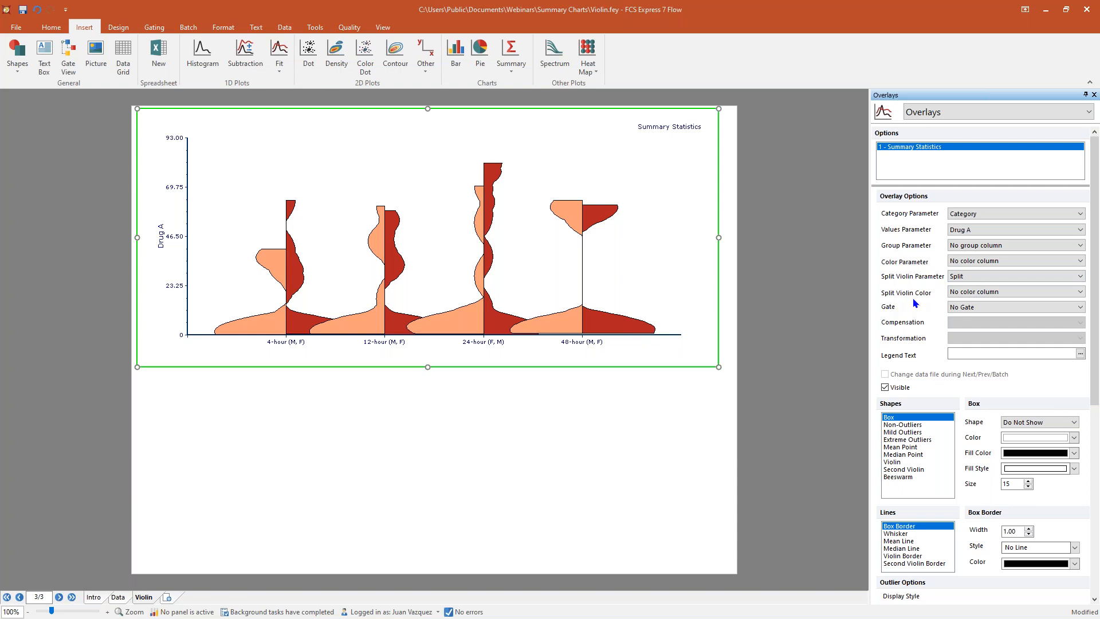
Step: Set Split Violin Color to Split Color and make the Second Violin shape take its color from the color parameter
left_click(1014, 292)
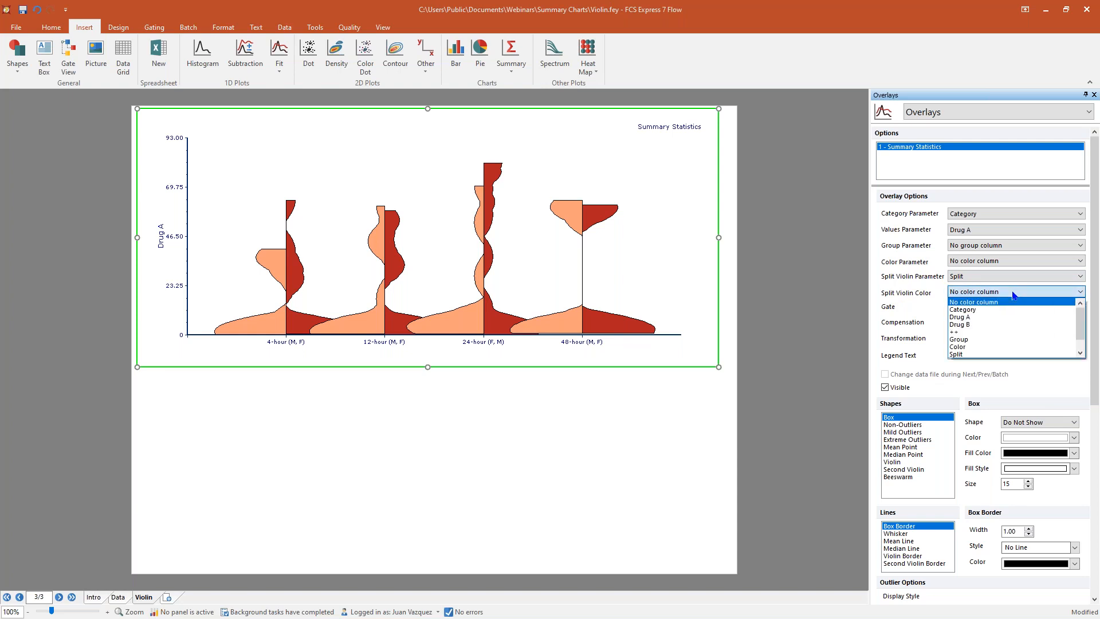
scroll(977, 344, "down", 1)
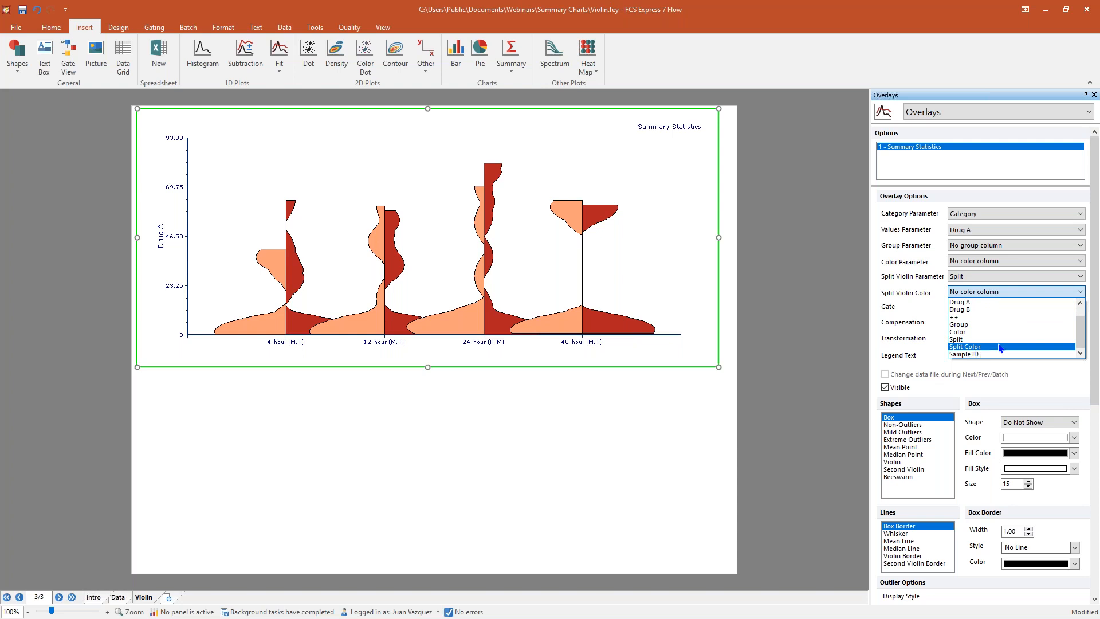
left_click(998, 347)
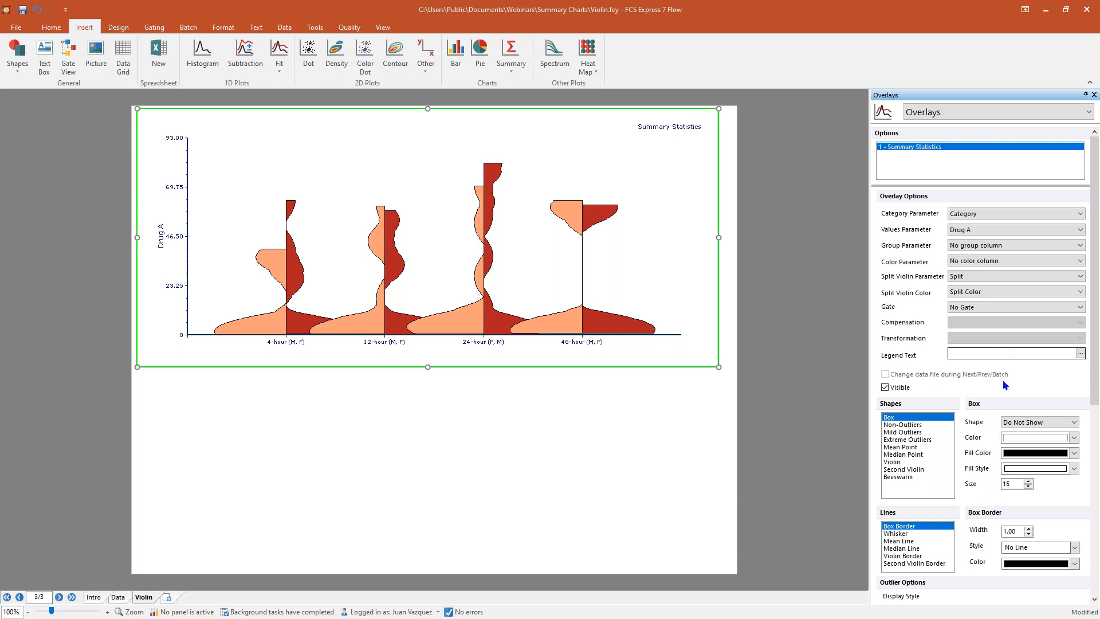
left_click(894, 464)
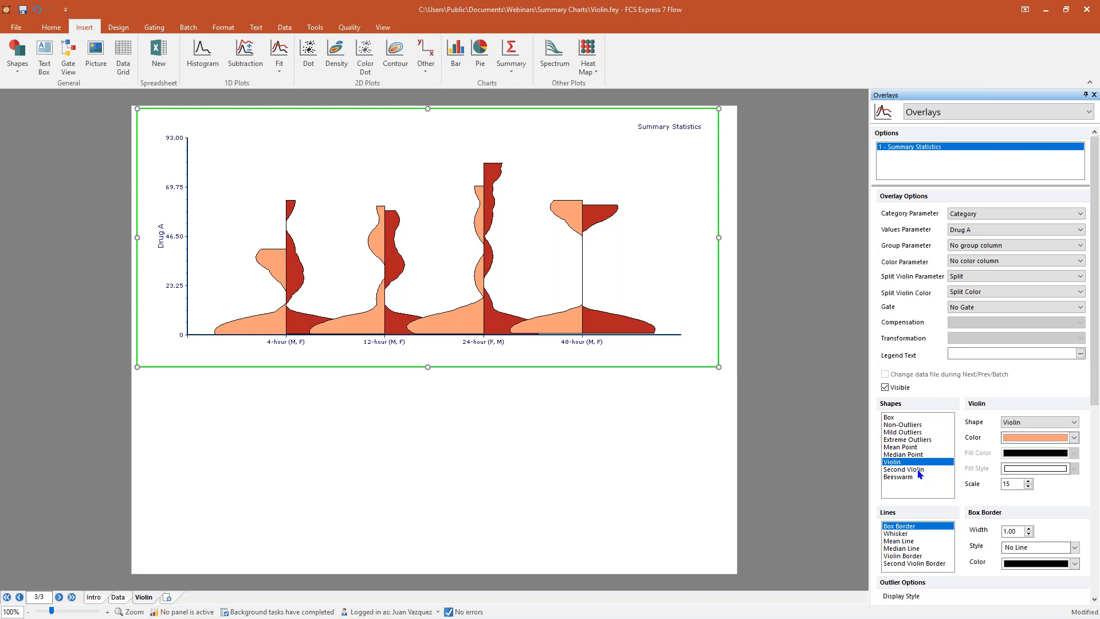
left_click(919, 472)
left_click(1035, 437)
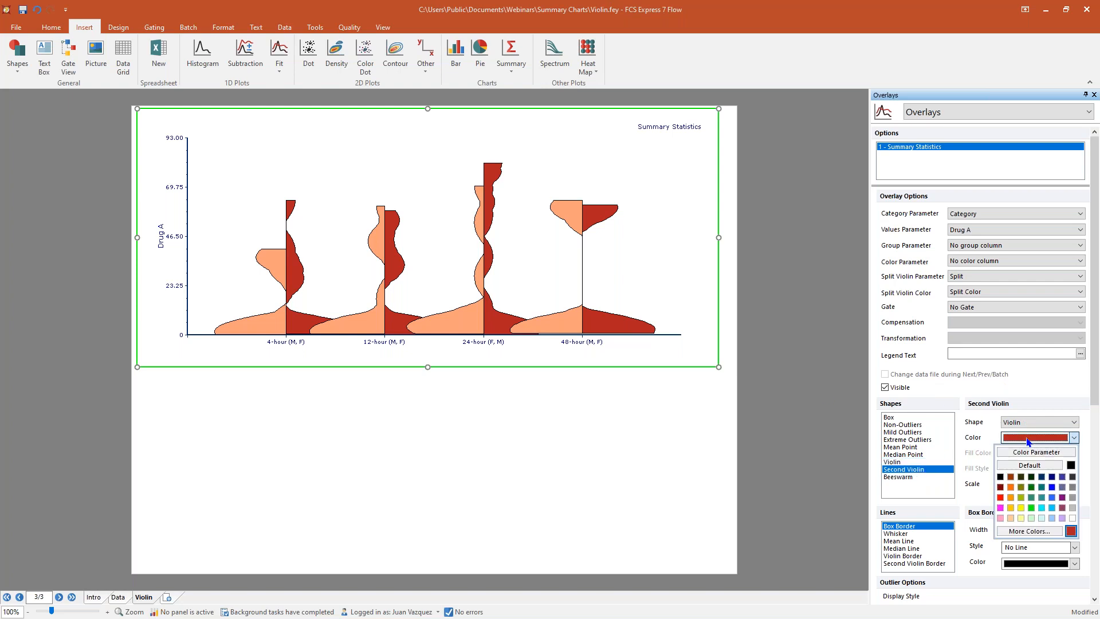
left_click(1036, 453)
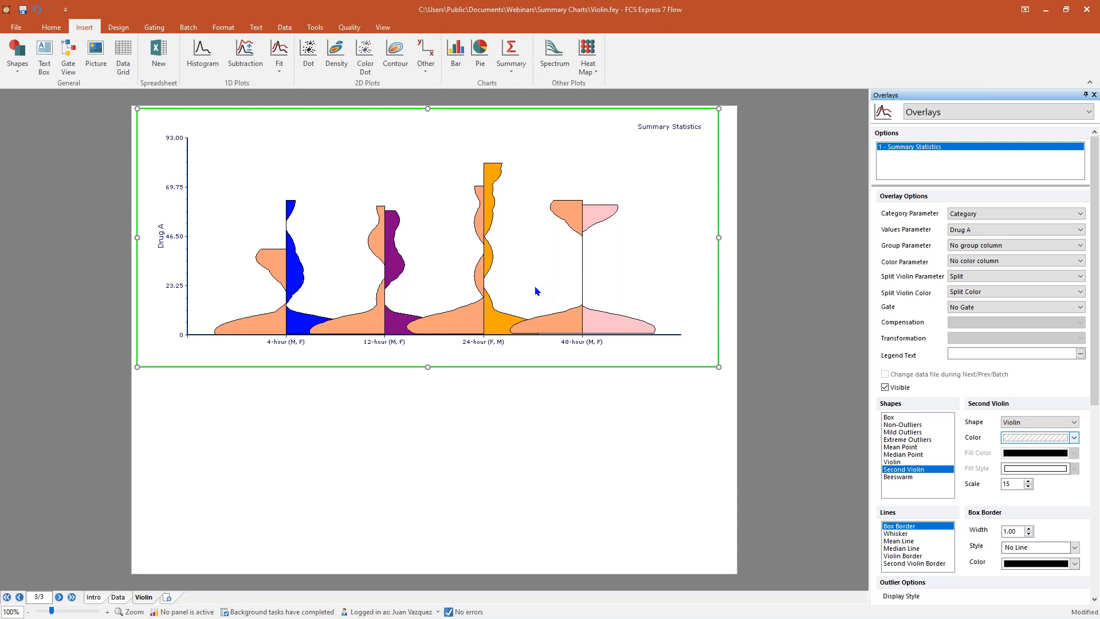
Step: Set the violin plot's Category Parameter to Group
left_click(967, 215)
left_click(967, 260)
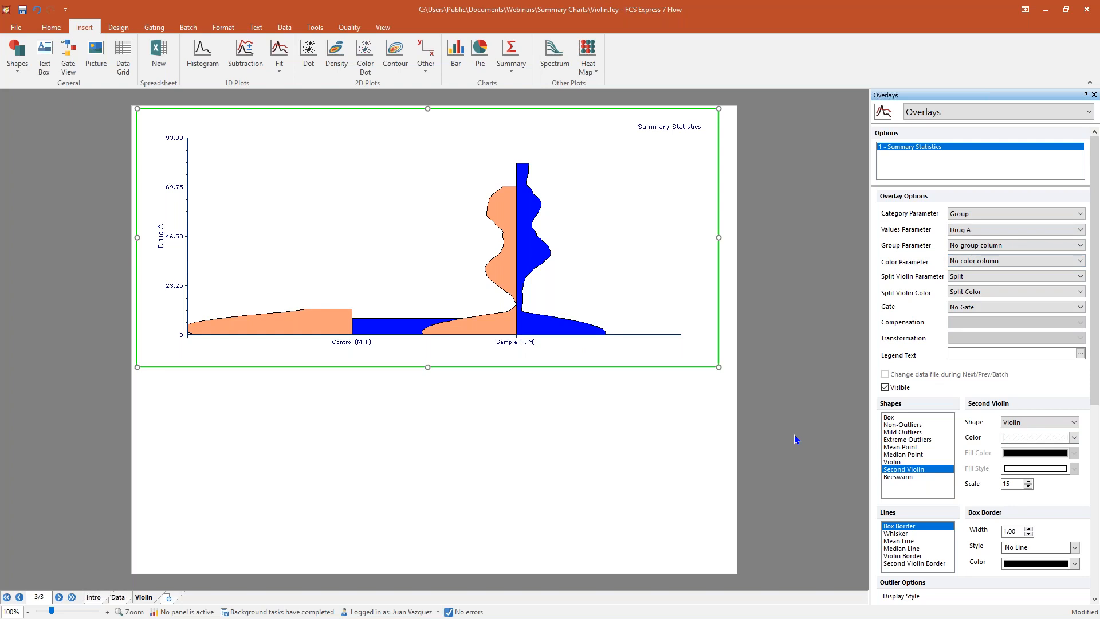
Step: Show the Box shape on the violin plot as a rectangle and color it red
scroll(758, 363, "down", 7)
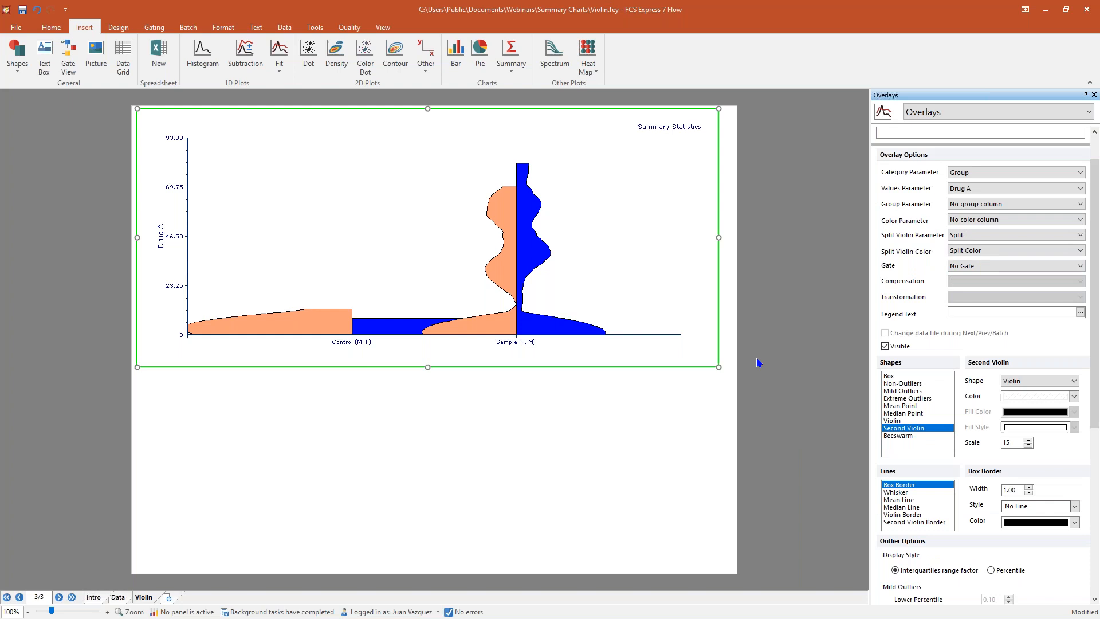
left_click(890, 377)
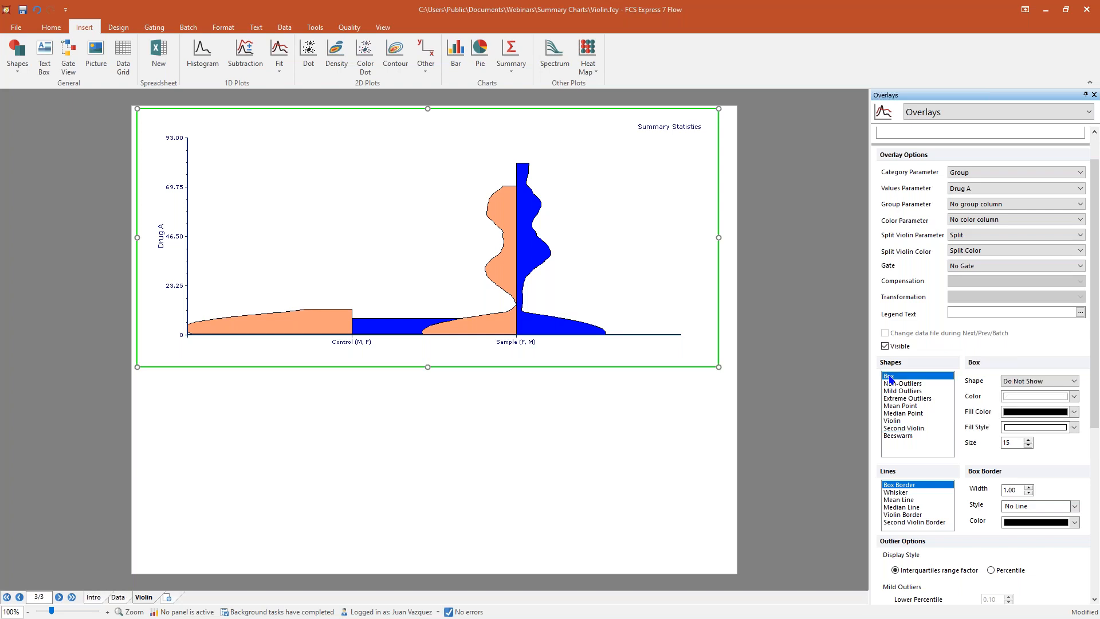
left_click(1012, 382)
scroll(1032, 418, "down", 3)
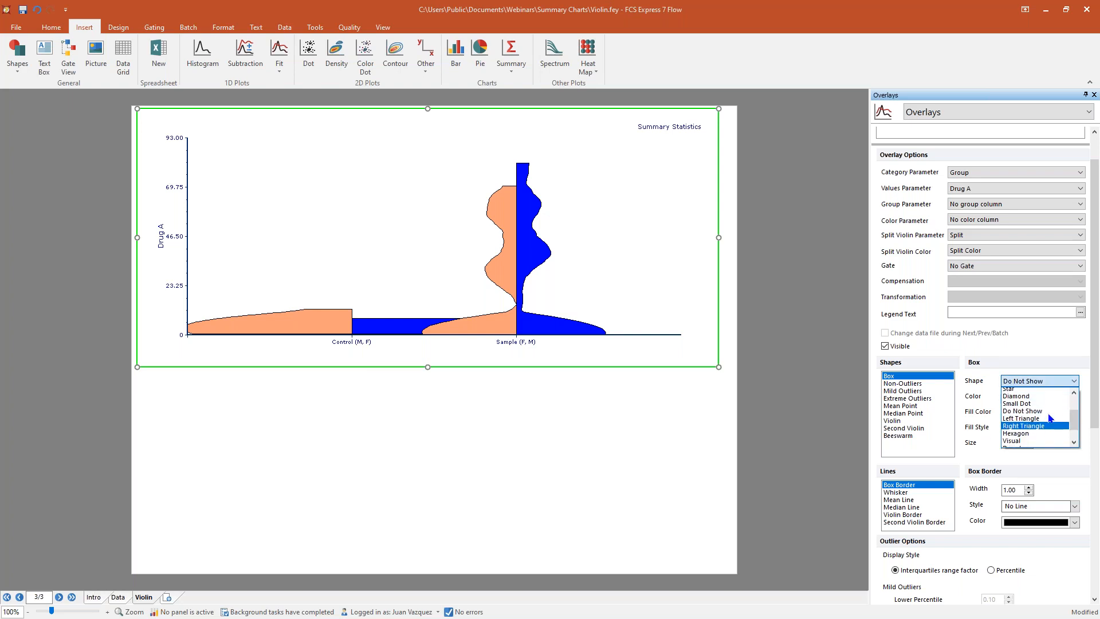
left_click(1054, 436)
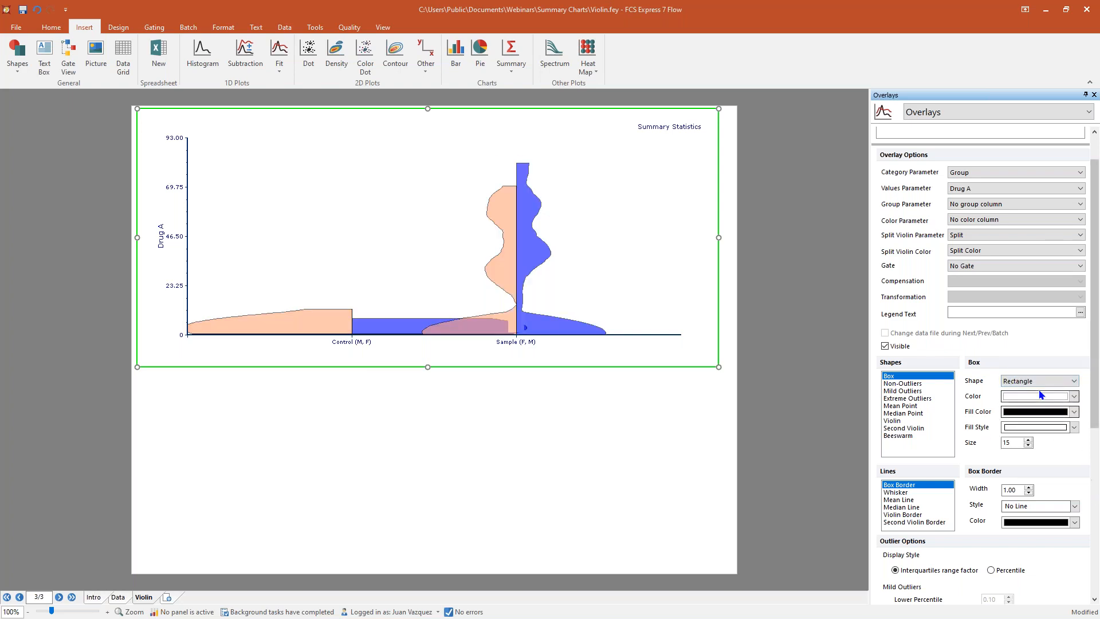
left_click(1074, 396)
left_click(1000, 457)
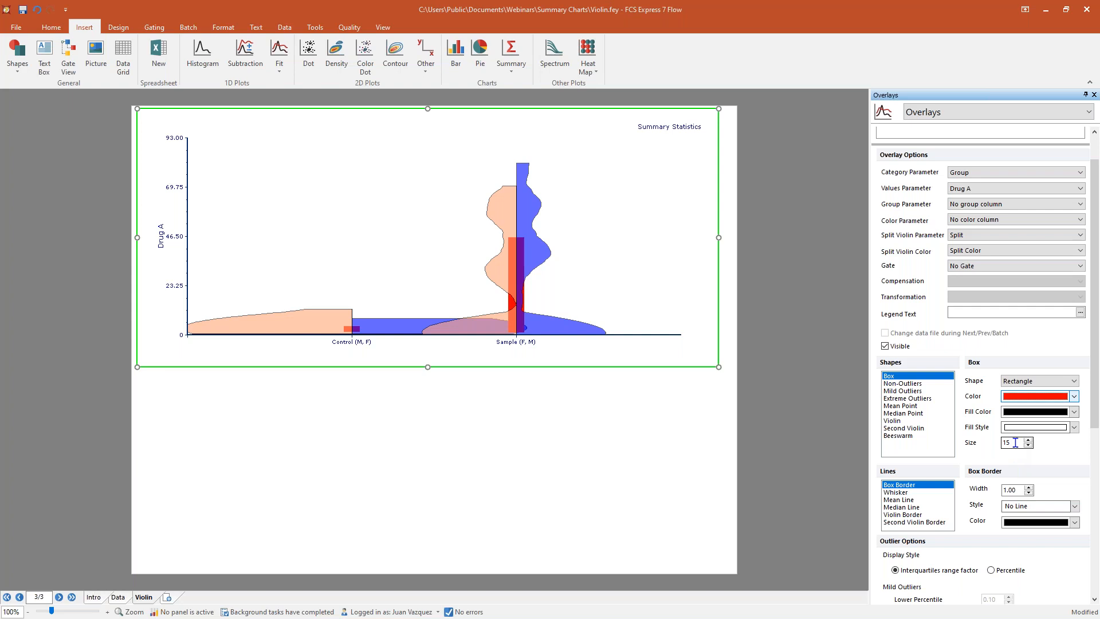
Step: Show the violin plot's whiskers as a solid line with a width of 5
left_click(904, 492)
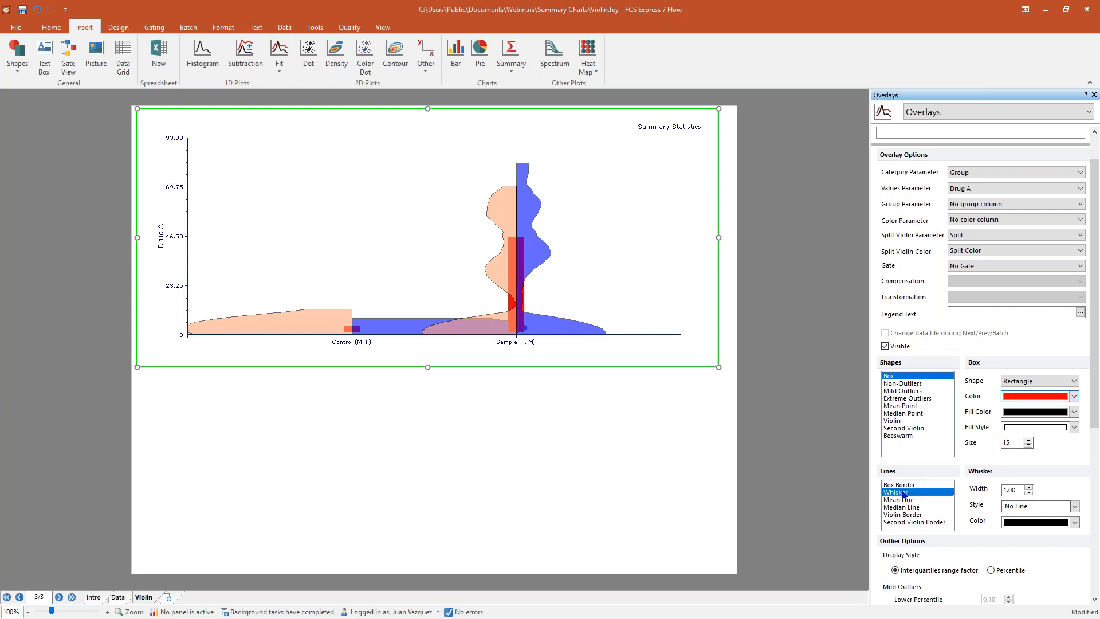
left_click(1028, 507)
left_click(1026, 518)
left_click(1016, 490)
type("5")
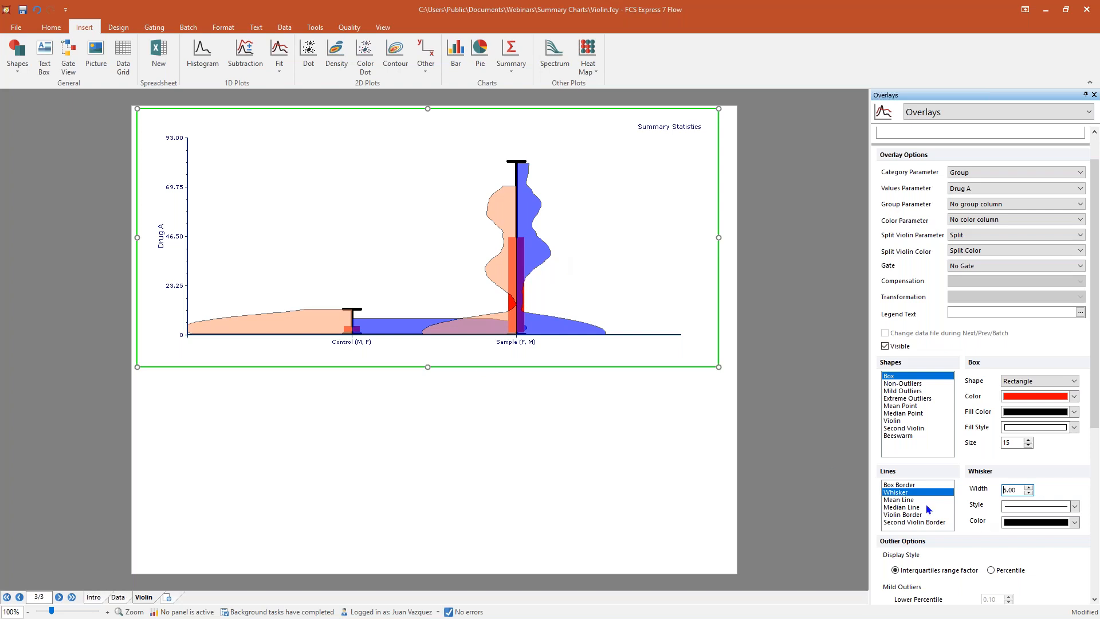
Step: Show the violin plot's median line as a solid green line with a width of 6
left_click(908, 501)
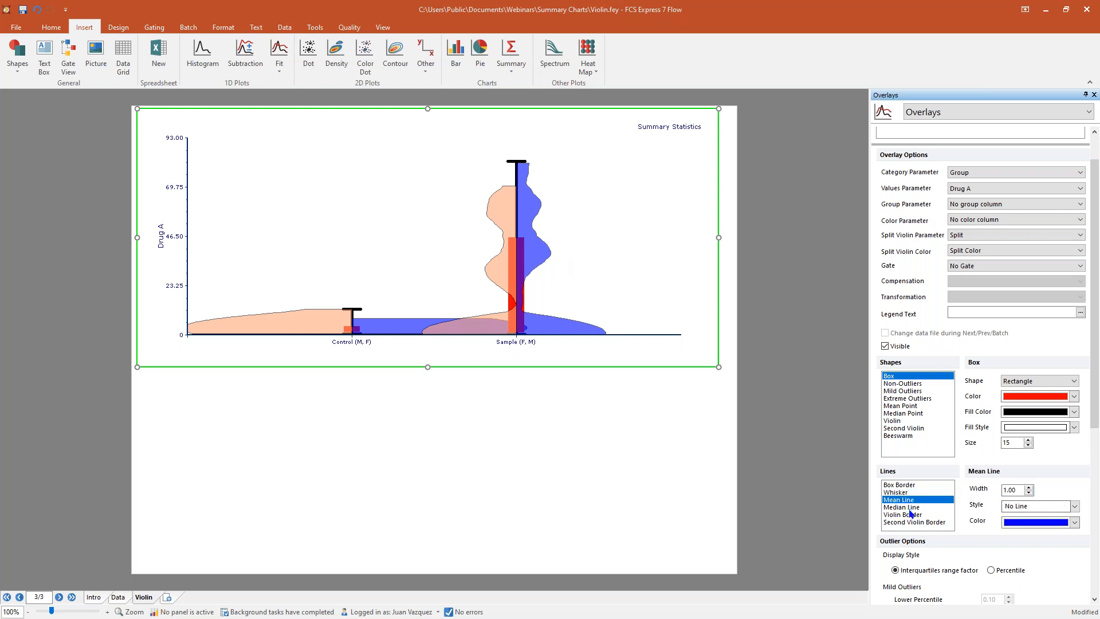
left_click(909, 507)
left_click(1075, 506)
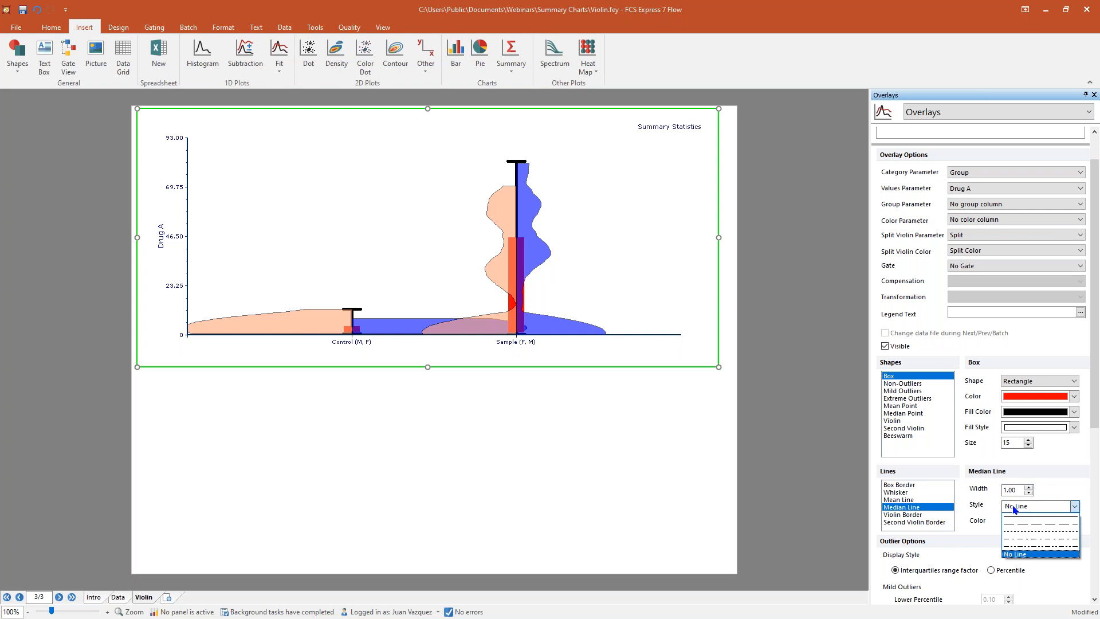
left_click(1036, 522)
left_click(1035, 522)
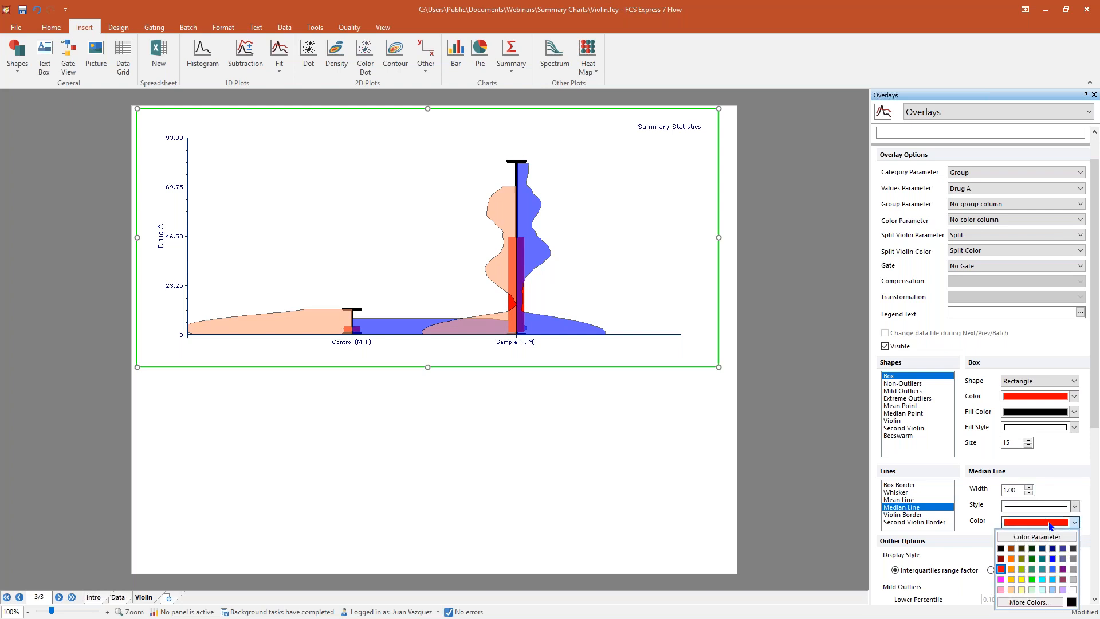
left_click(1033, 559)
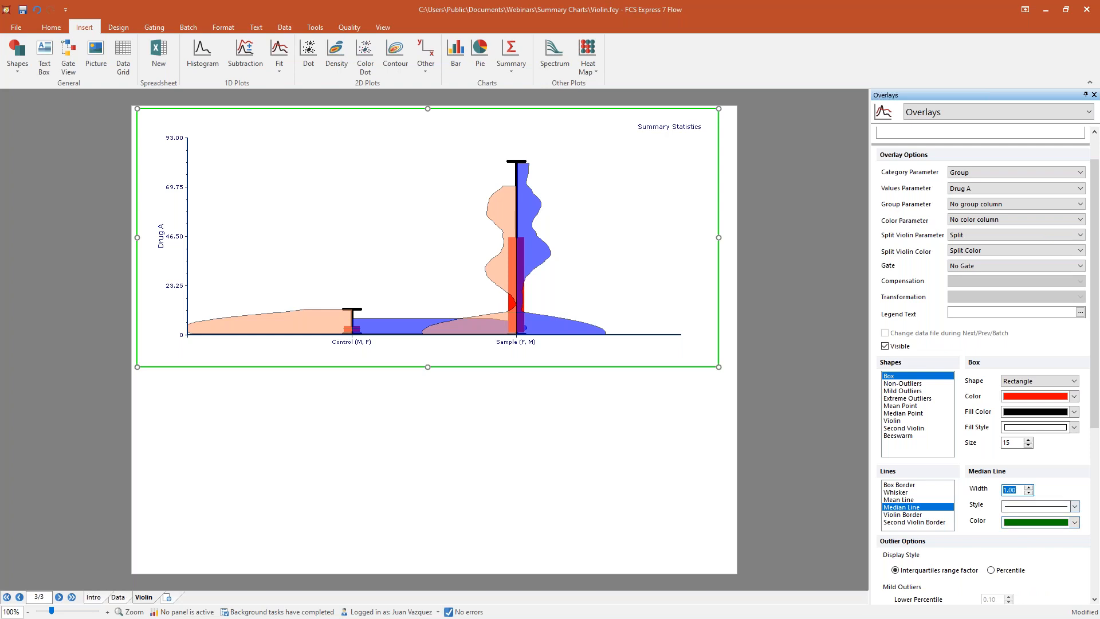
type("6")
key("Return")
Step: Keep the median line's style solid and change its color to yellow
left_click(1047, 506)
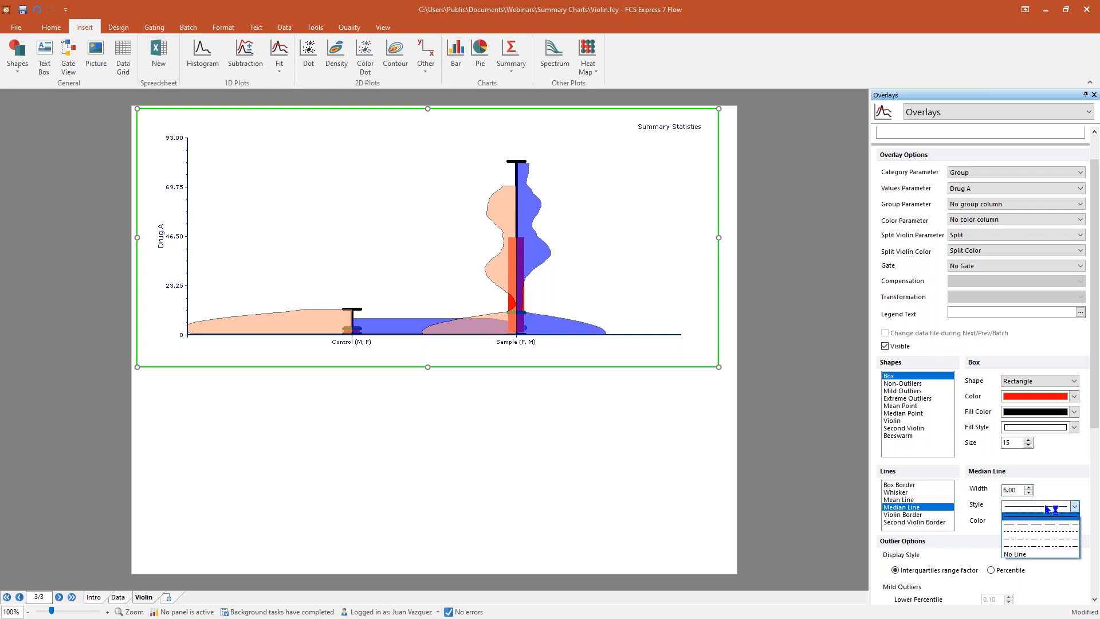
left_click(1065, 484)
left_click(1075, 522)
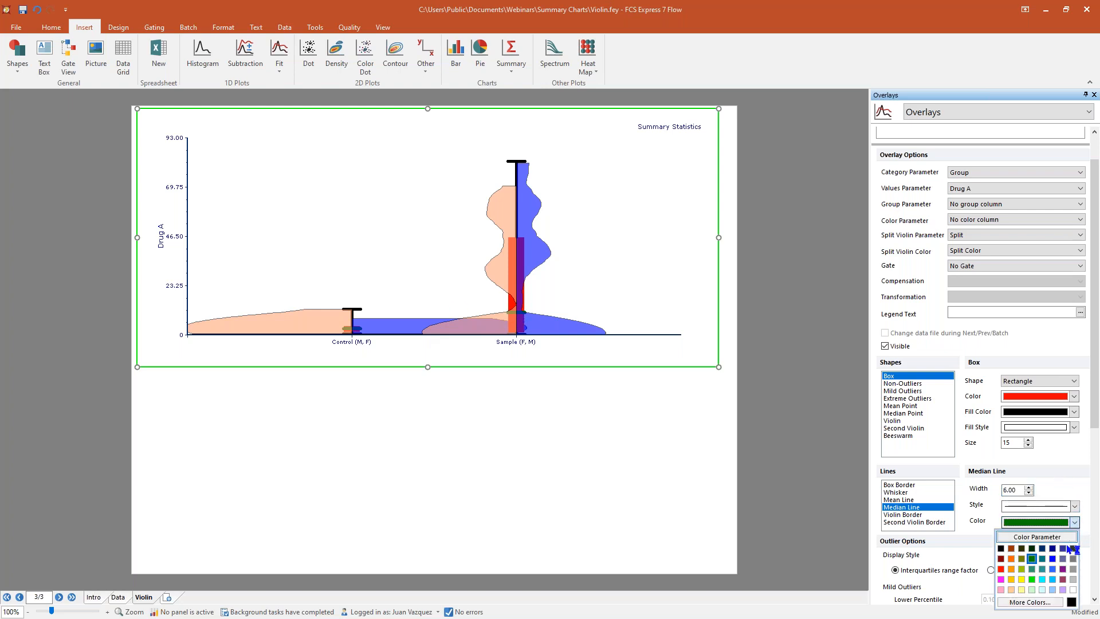
left_click(1021, 579)
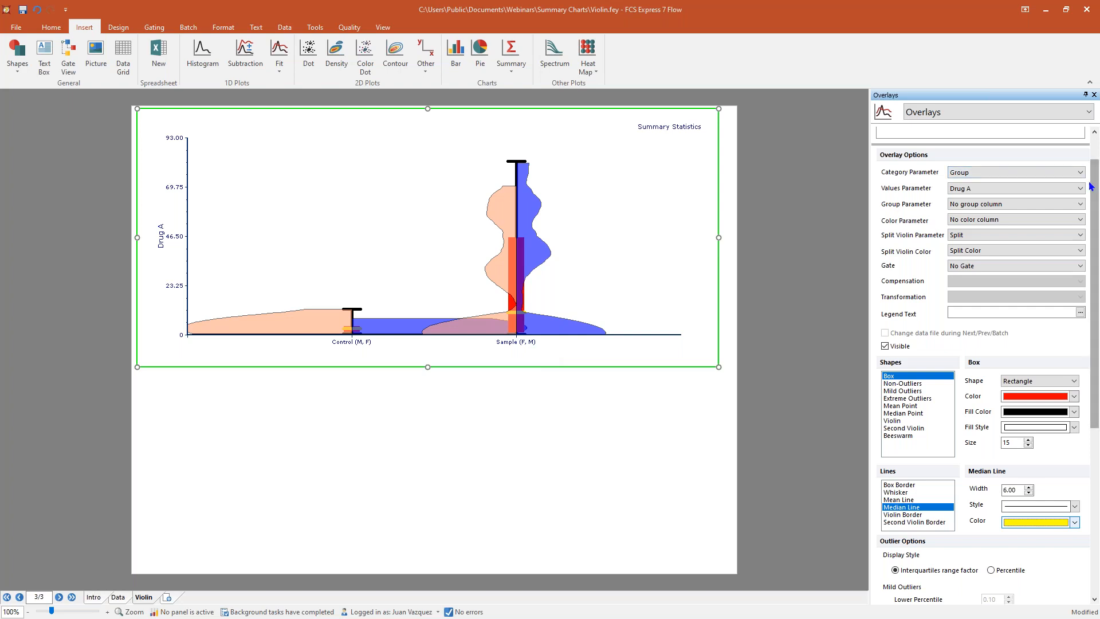
Step: Try the Percentile display style for the outliers and restore Interquartiles range factor
left_click_drag(1096, 185, 1095, 294)
left_click_drag(1096, 451, 1097, 509)
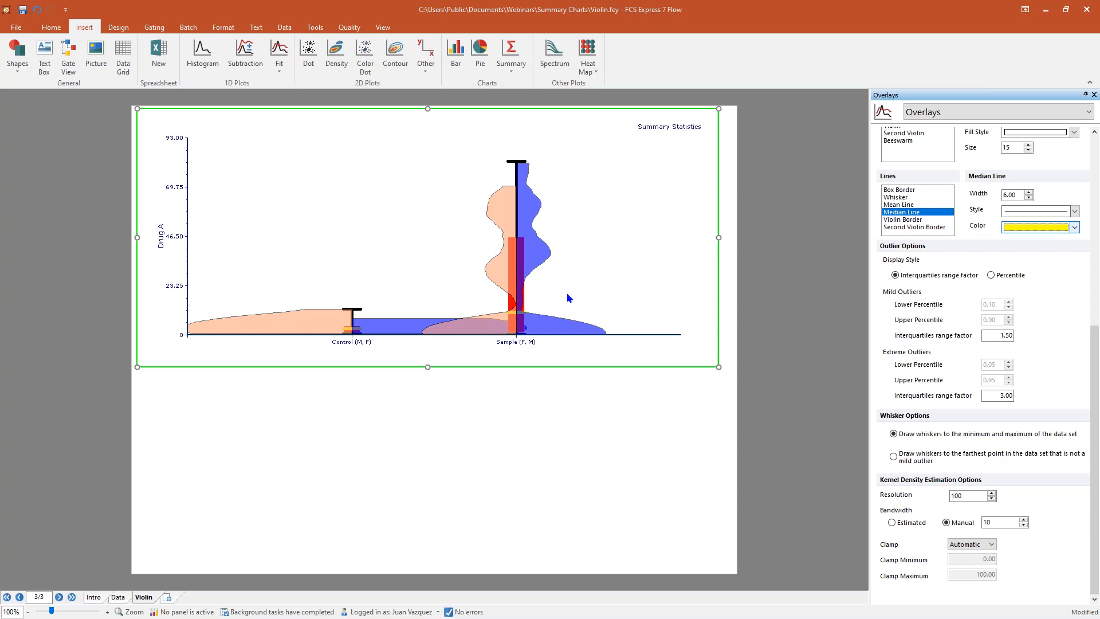
left_click(1002, 276)
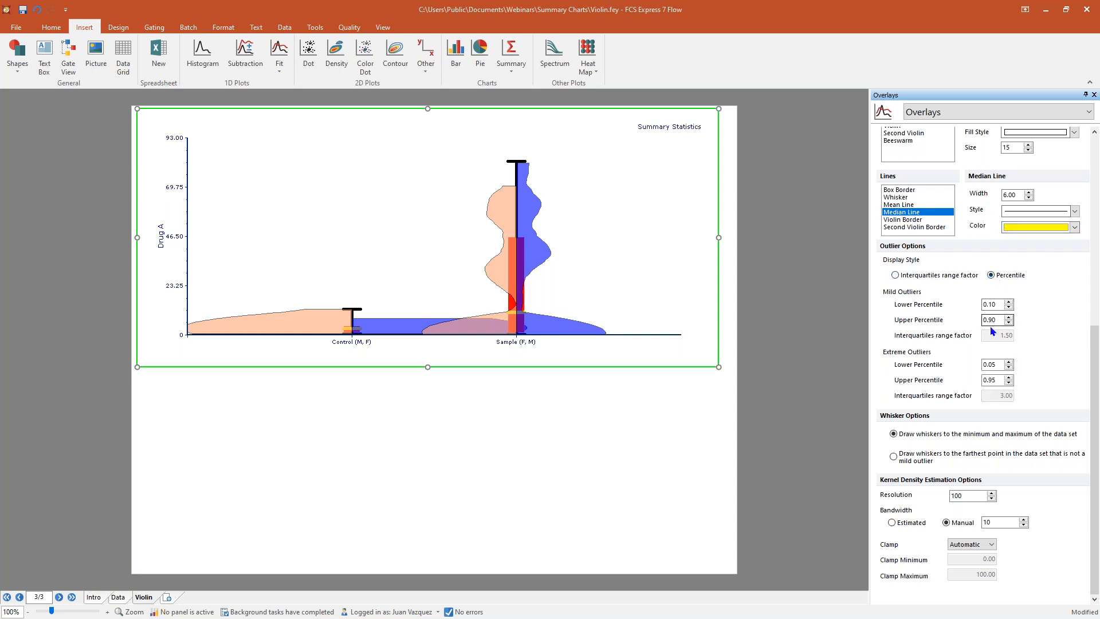
left_click(924, 276)
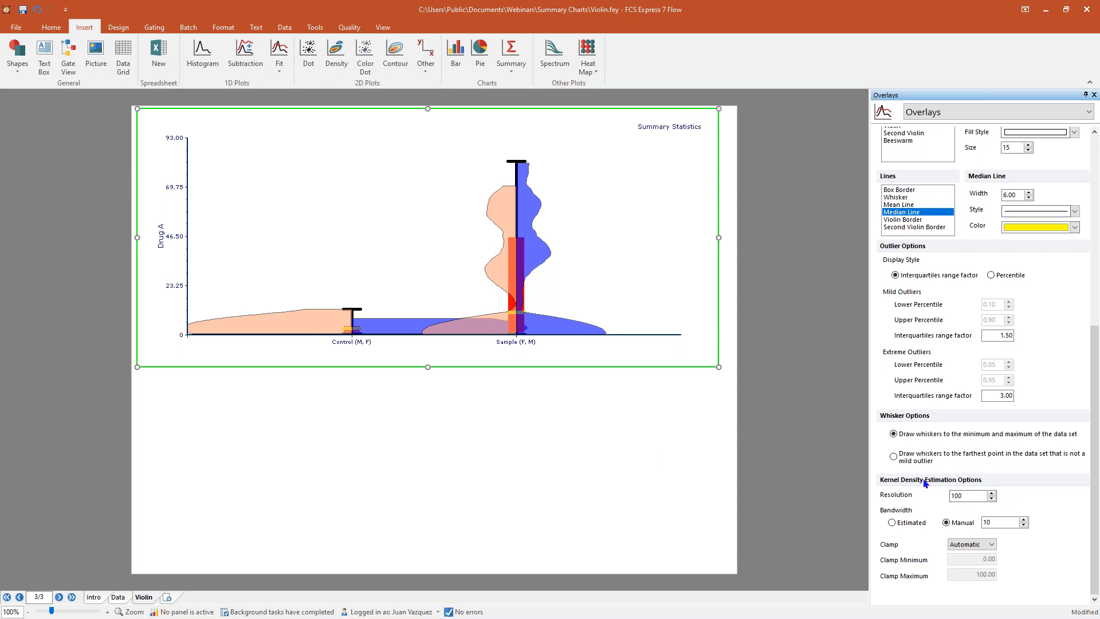
Step: Try a kernel density estimation resolution of 10 for the violins and restore it to 100
left_click(974, 497)
left_click_drag(969, 497, 933, 496)
type("10")
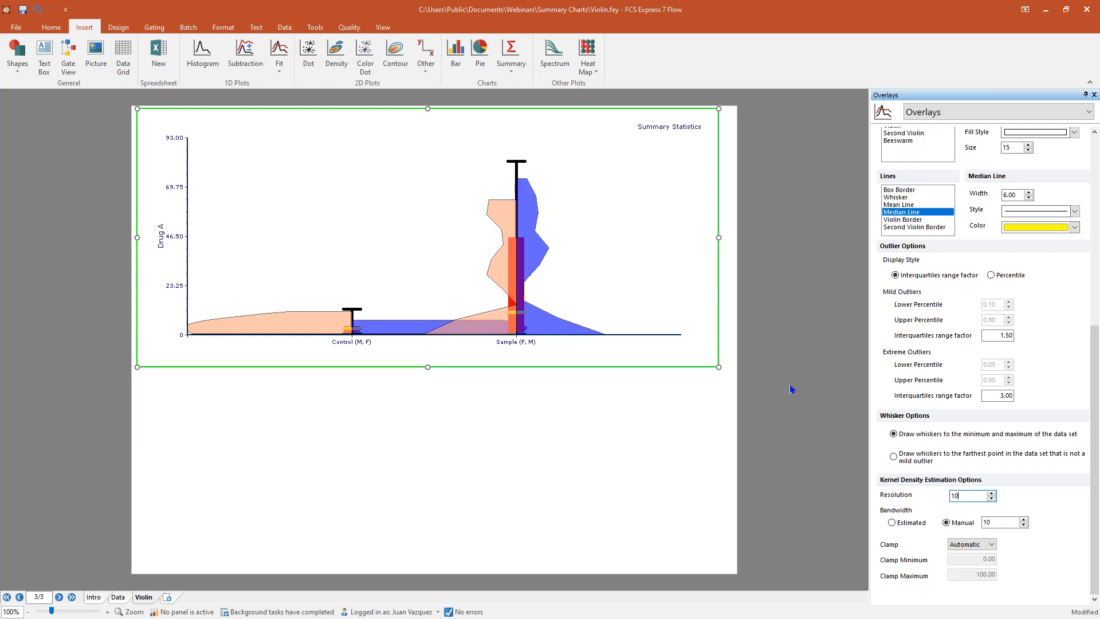
type("0")
Step: Try kernel density bandwidths of manual 9, Estimated and manual 20, and return to manual 10
left_click(1024, 525)
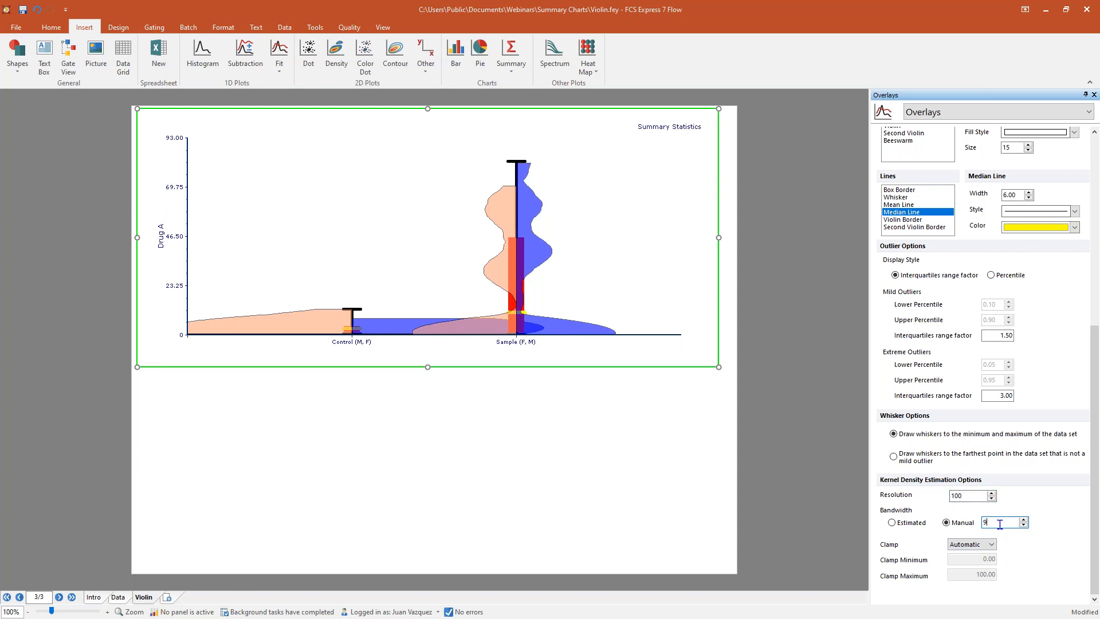
left_click(912, 524)
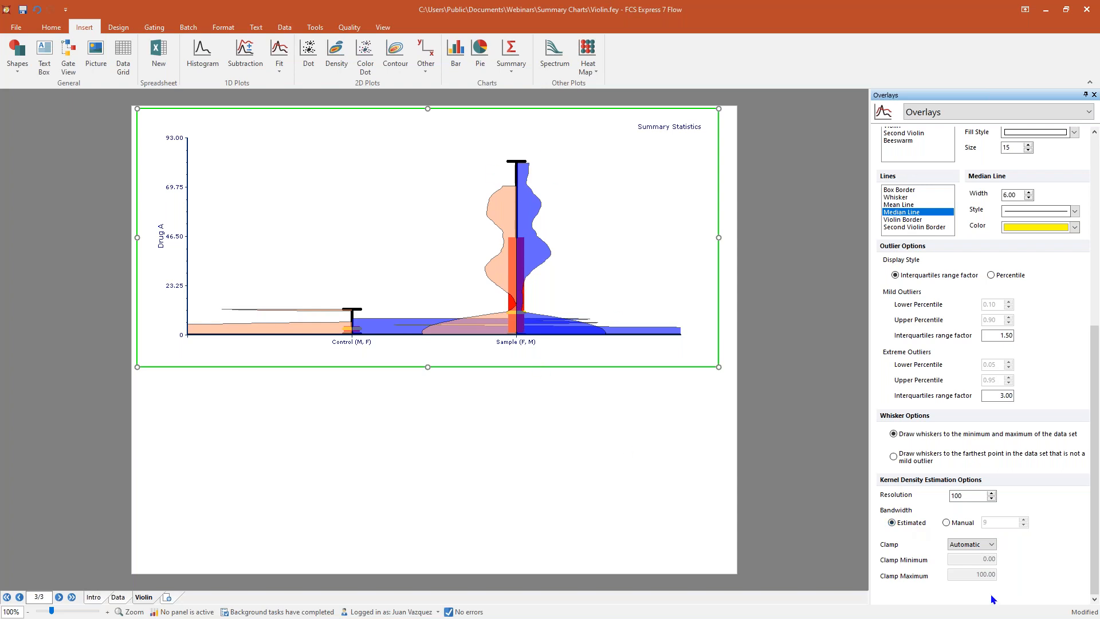
left_click(947, 523)
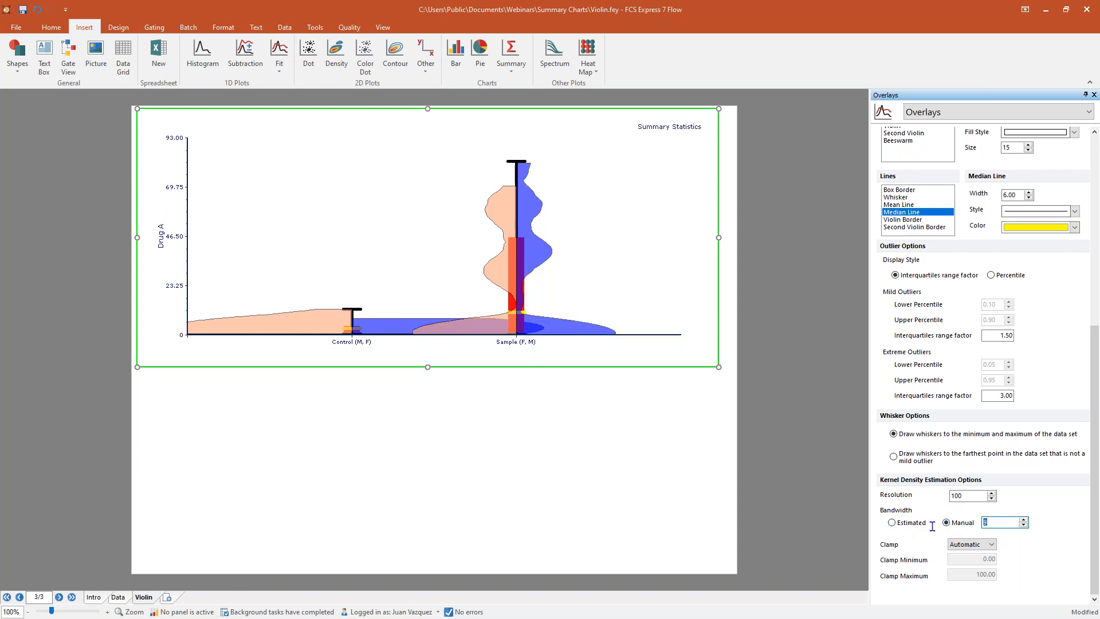
type("20")
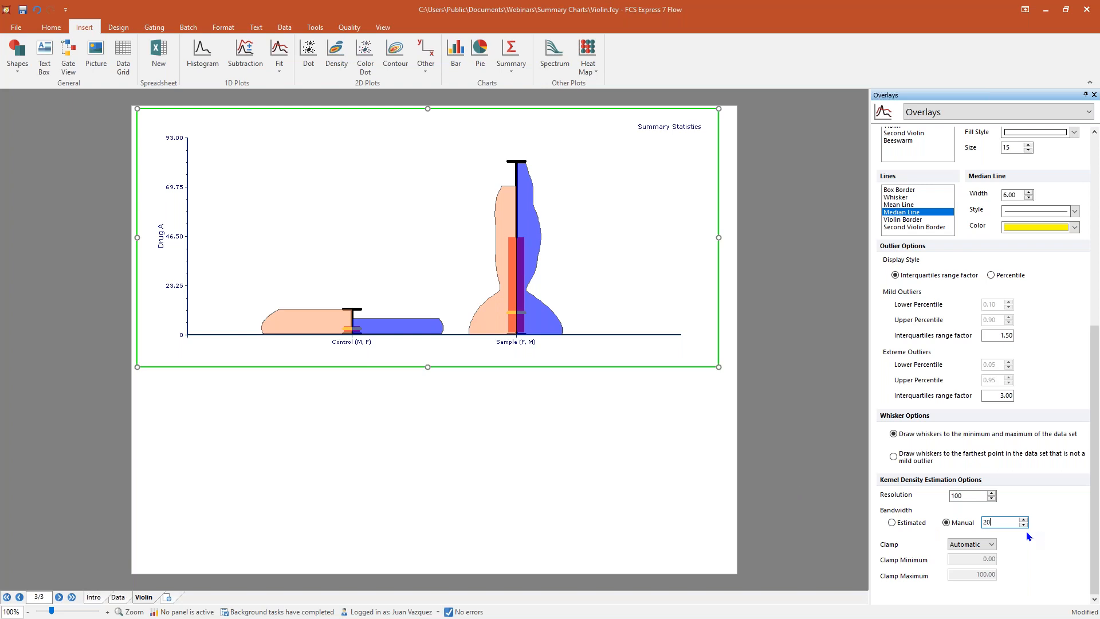
double_click(987, 522)
type("10")
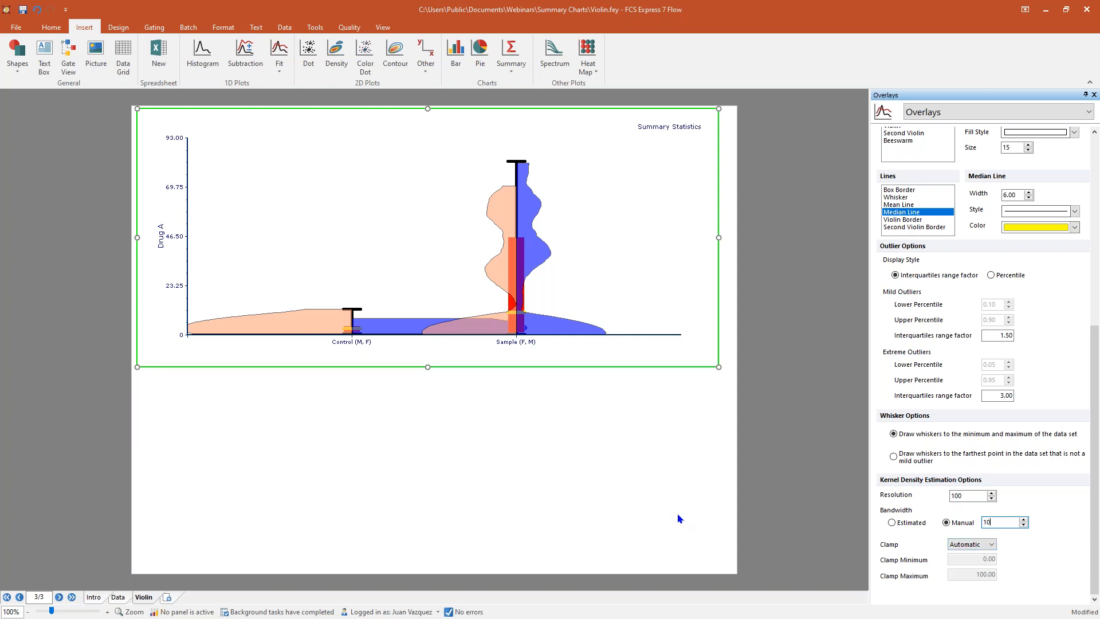
Step: Set the violins' Clamp to Manual with a minimum of 10 and a maximum of 50
left_click(967, 545)
left_click(986, 565)
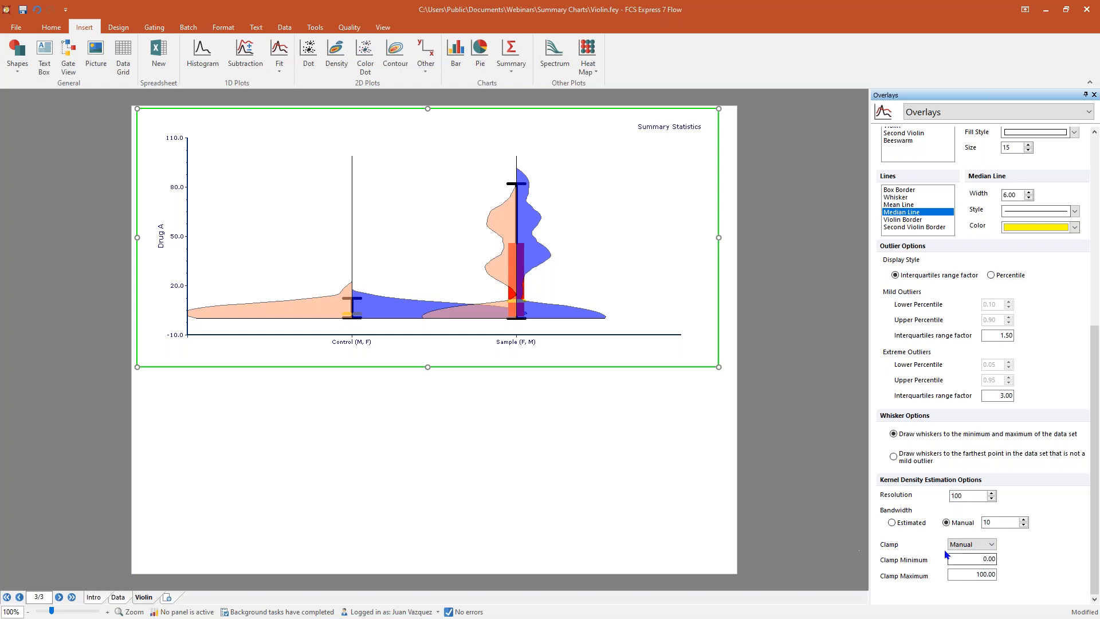
left_click_drag(974, 559, 1018, 561)
type("10")
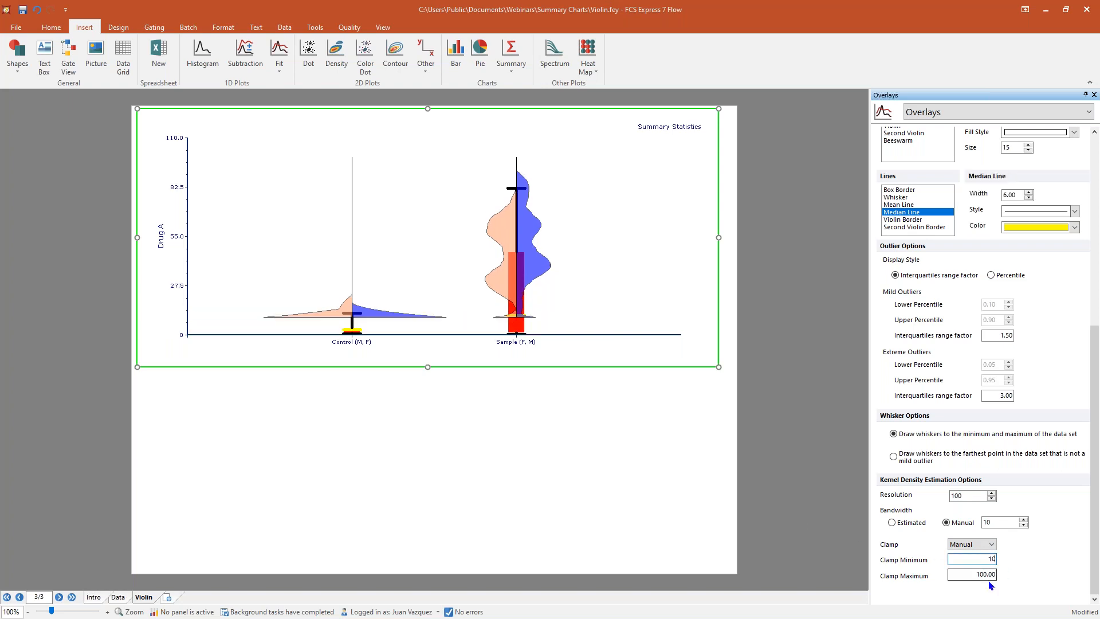
left_click_drag(966, 575, 1036, 577)
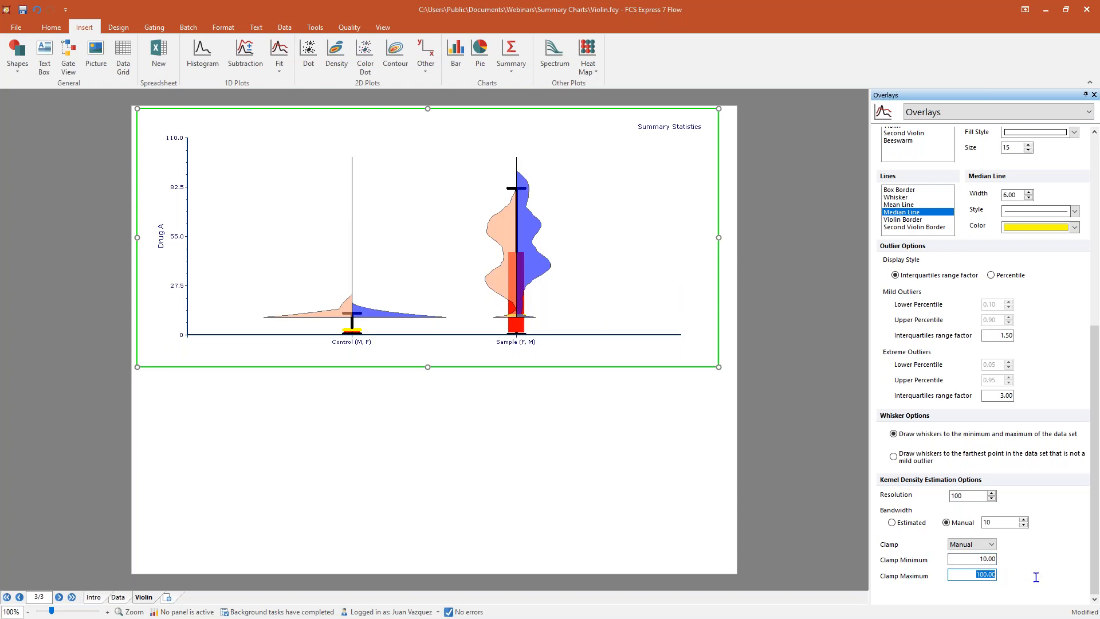
type("50")
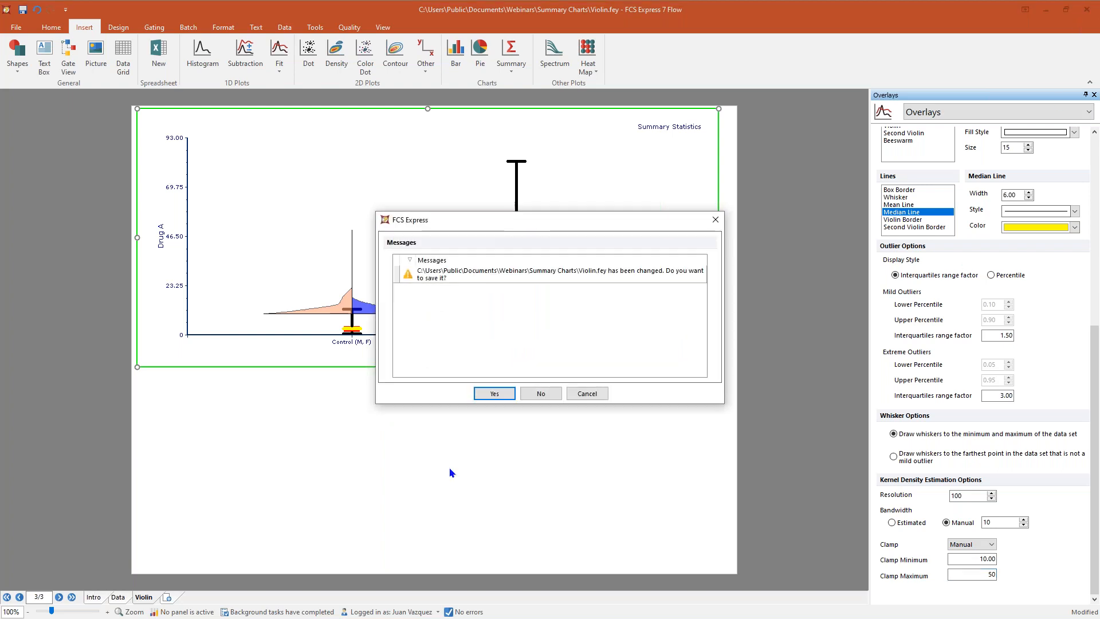
Step: Close Violin.fey without saving and resume the PowerPoint slide show, advancing from Violin Plots to the Bee Swarm Plots slide
left_click(541, 393)
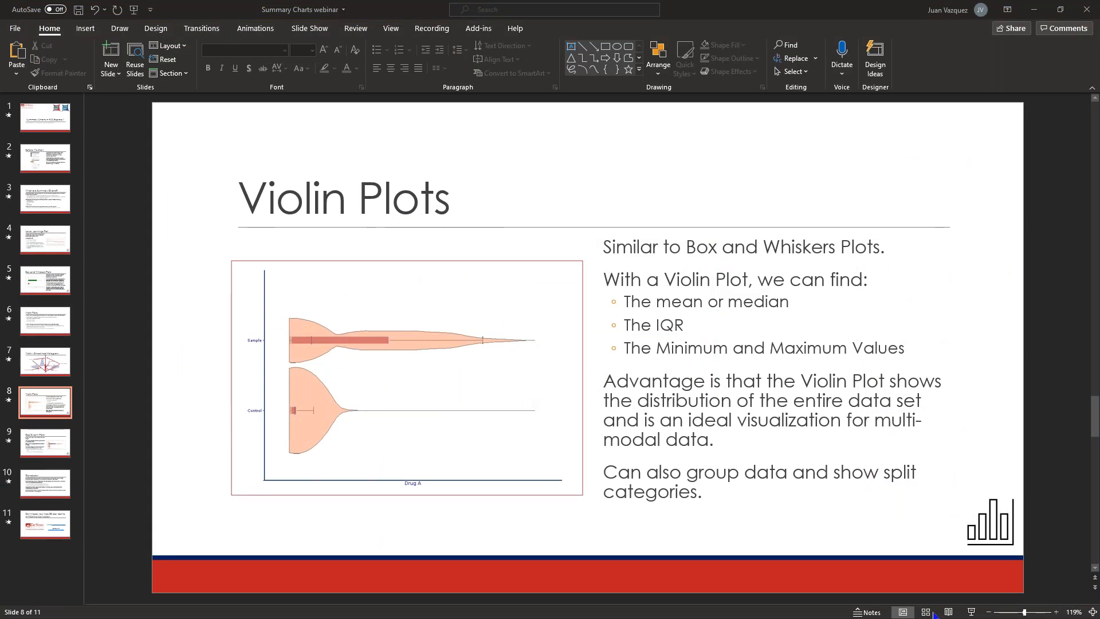
left_click(972, 612)
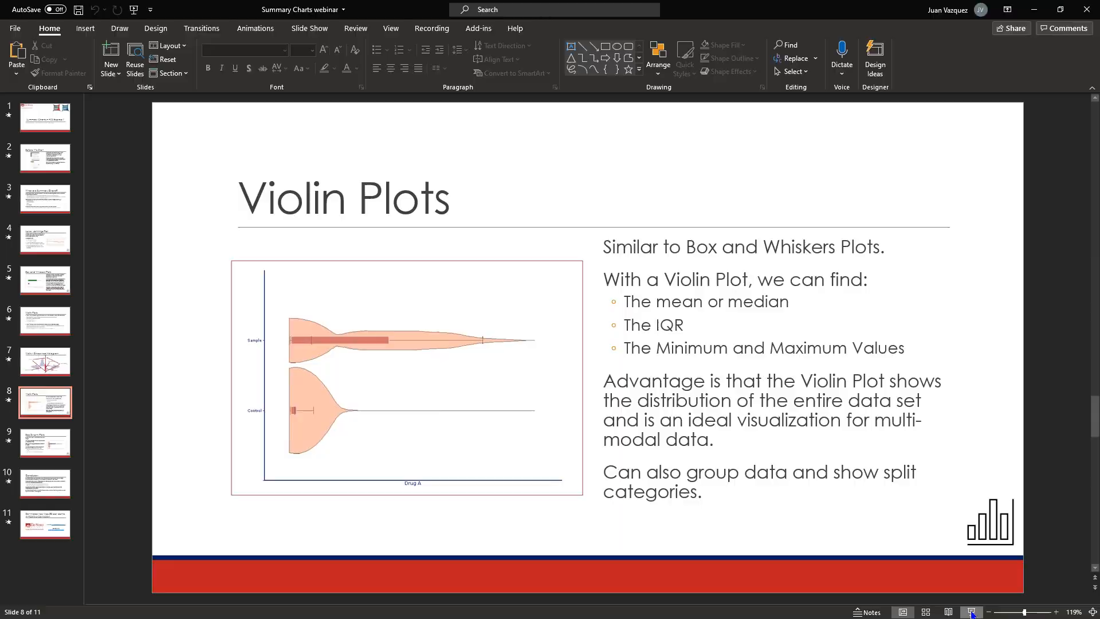
key("Right")
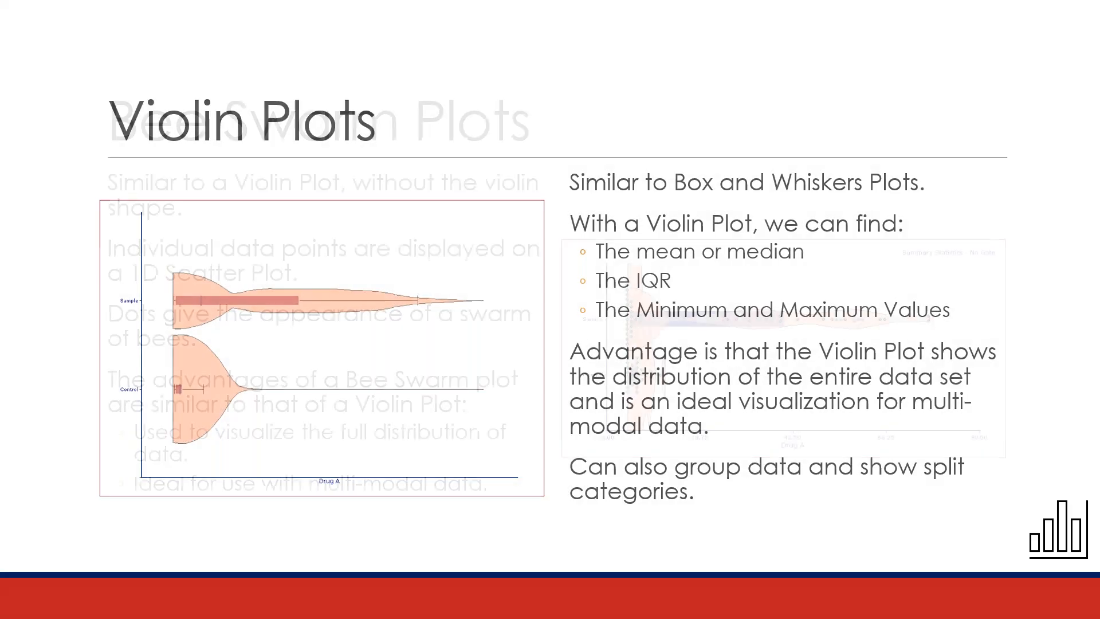